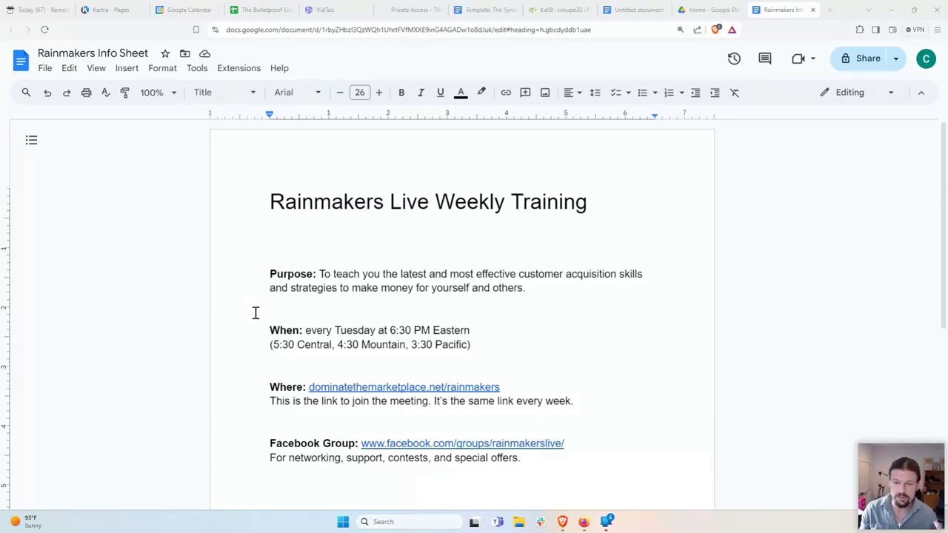
Step: Create a blank Google Doc via docs.new with the first line 'Self Employed Tax Credit'
left_click(831, 11)
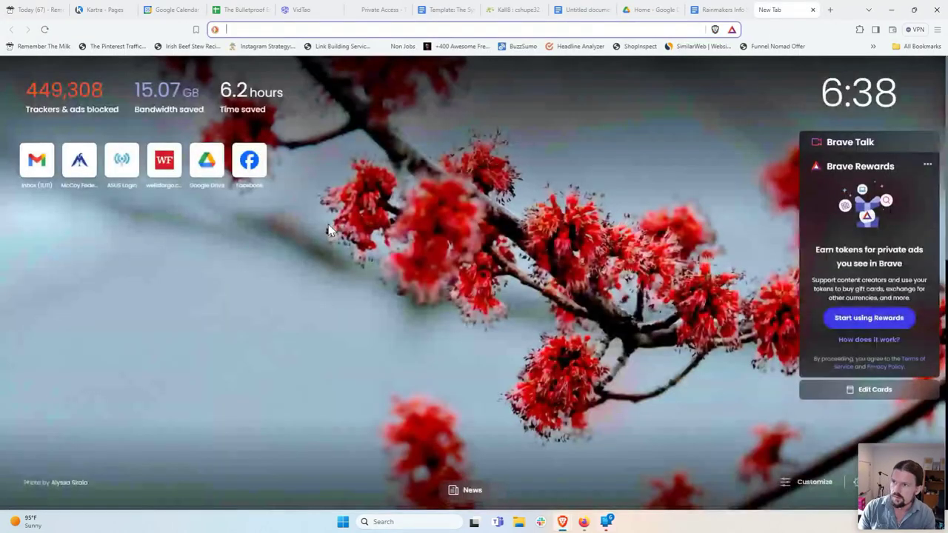
type("docs.new")
key("Return")
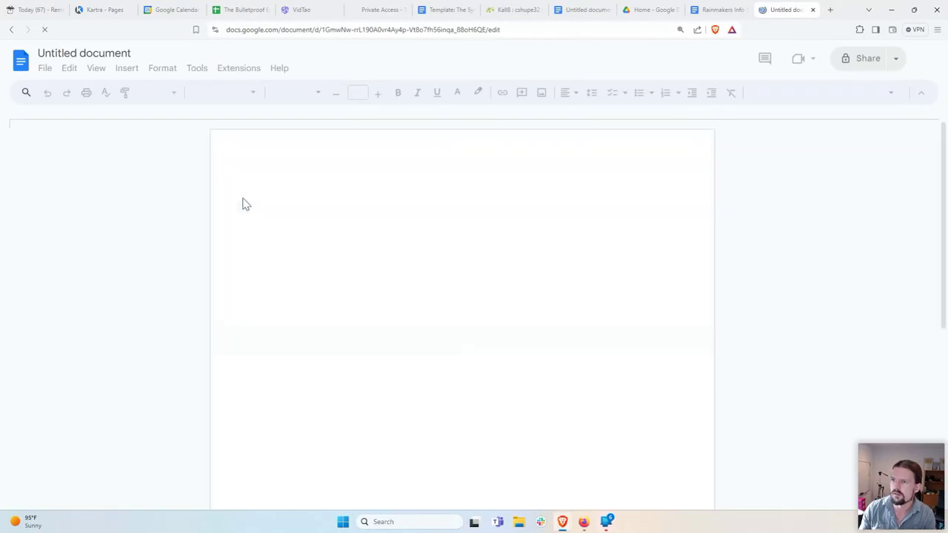
type("Self Empl")
type("oyed T")
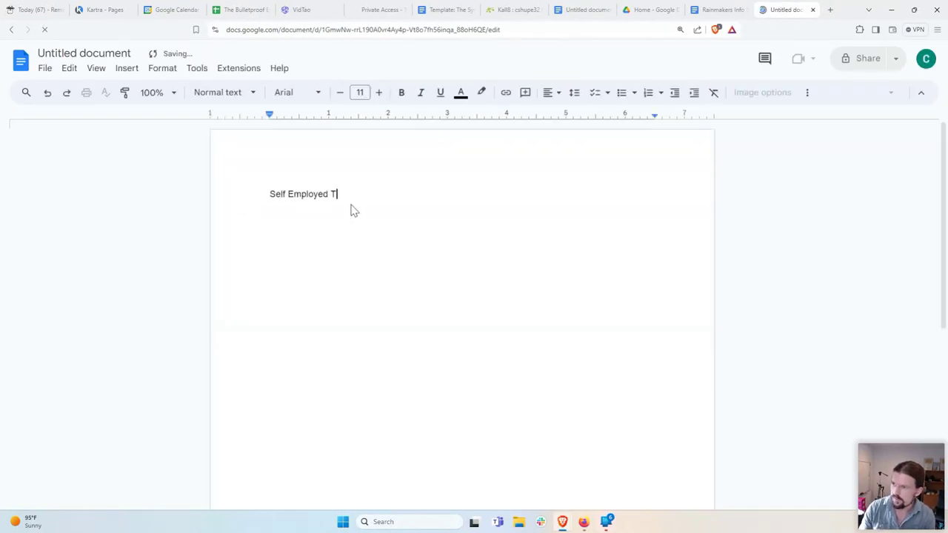
type("ax Credit")
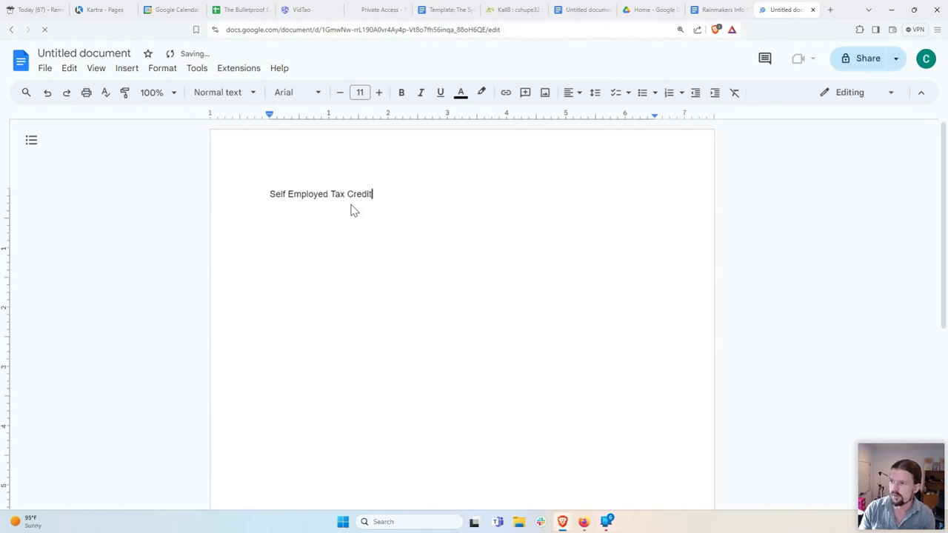
key("Return")
key("Return")
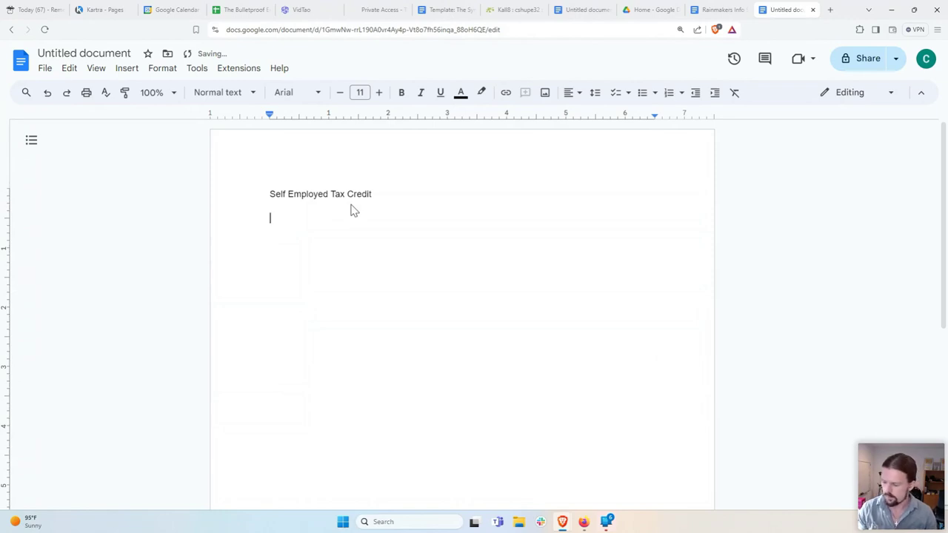
Step: Start a dash bullet 'Free tax refund for self employed people in the US during 2020 & 2021'
type("-")
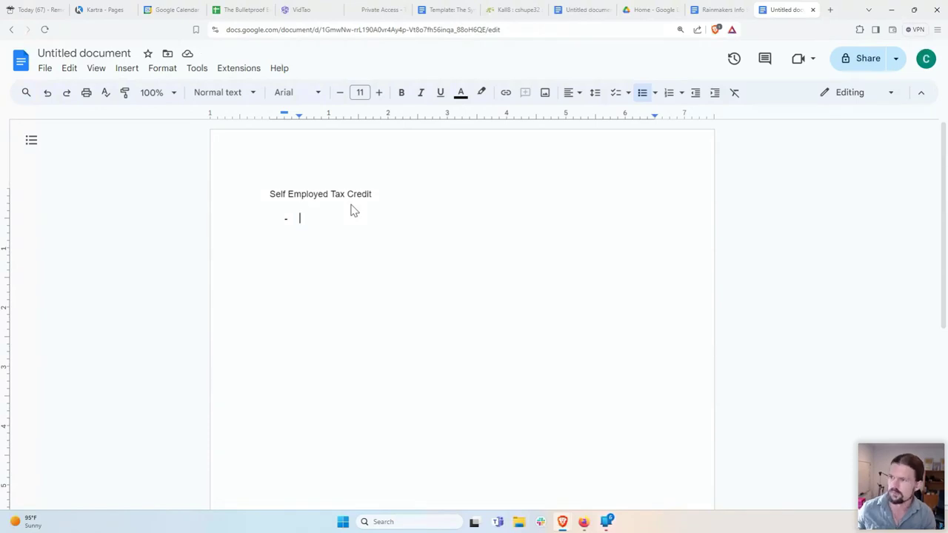
key("ctrl+z")
key("ctrl+y")
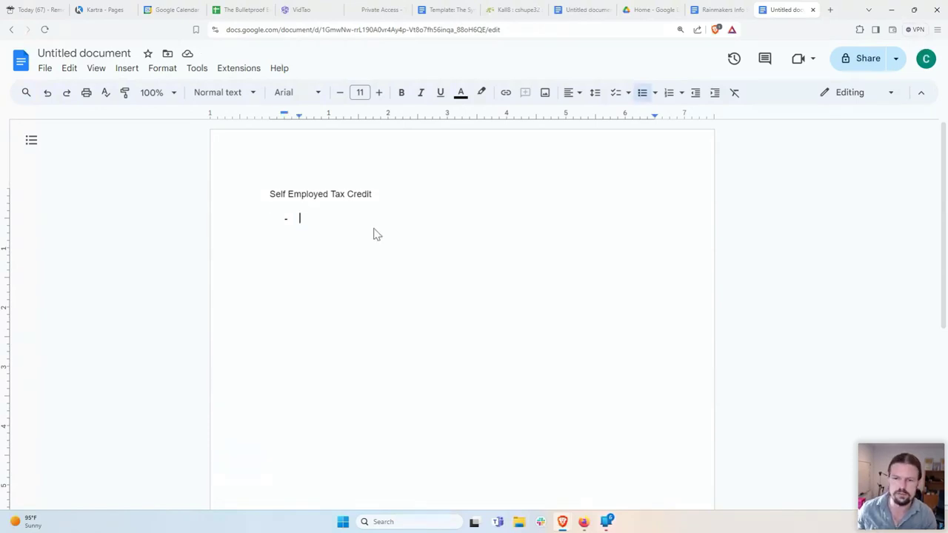
type("Free tax refu")
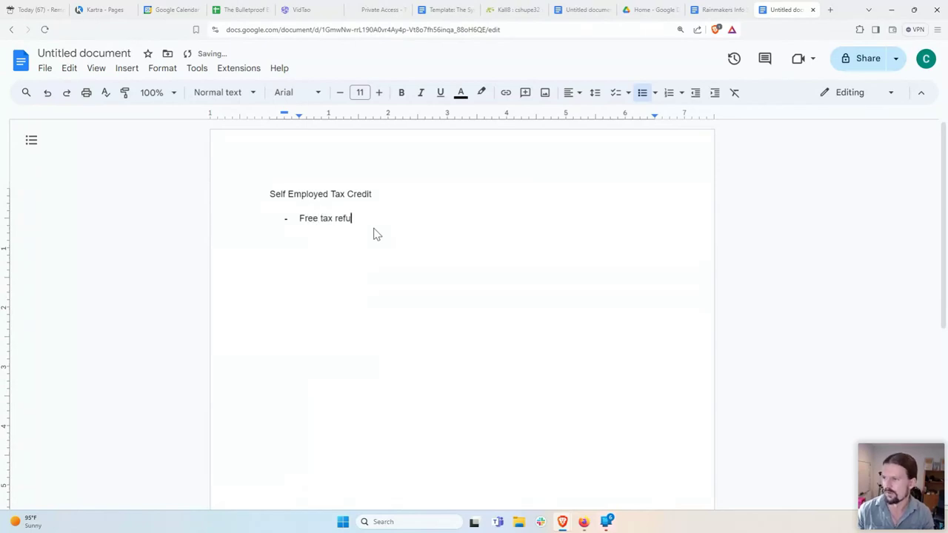
type("nd for self employed")
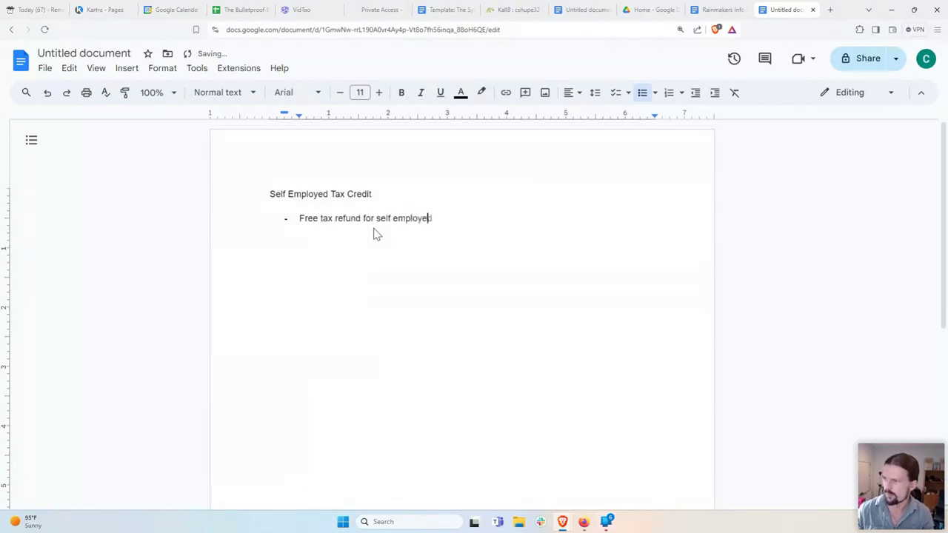
type(" people in the U")
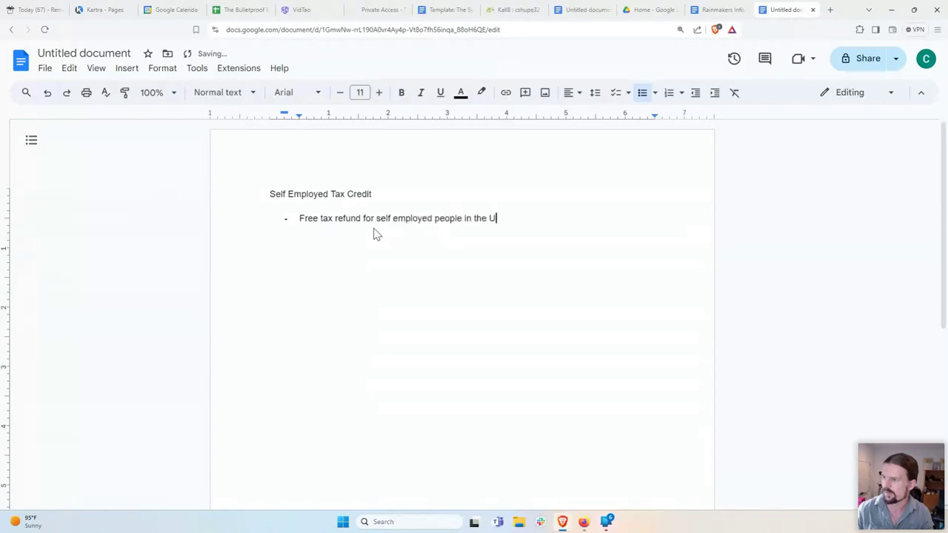
type("S during")
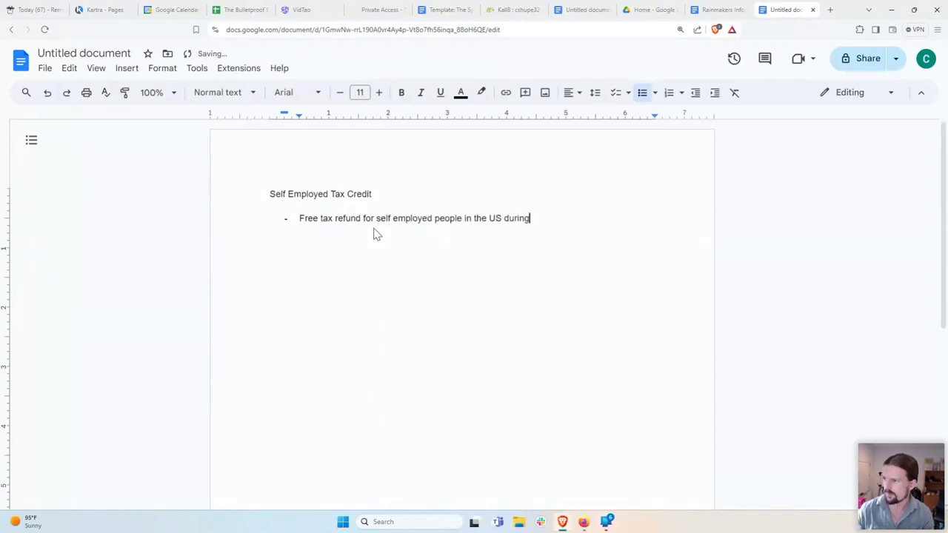
type(" 2020 &")
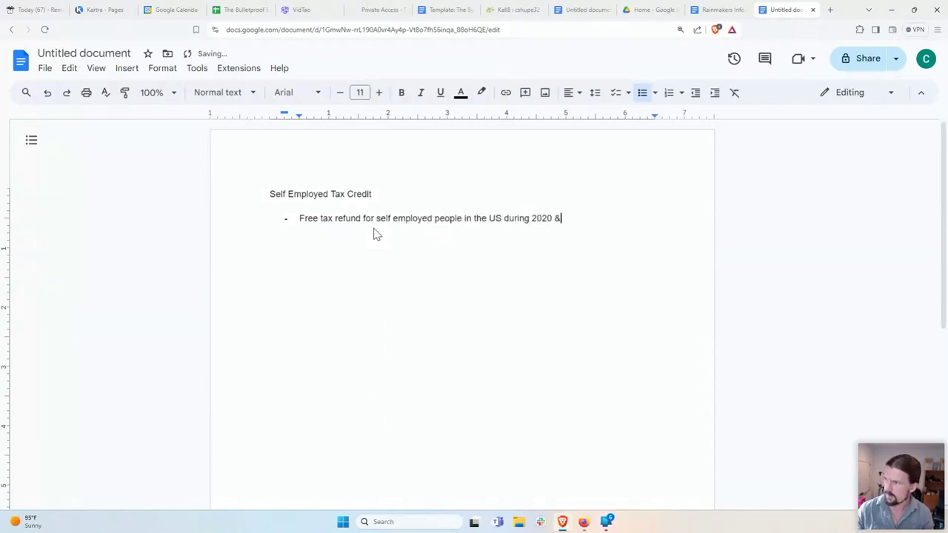
type(" 2021")
key("Return")
key("BackSpace")
key("Return")
Step: Add a second bullet 'Accounting company files for 20%', leaving an empty third bullet
type("A")
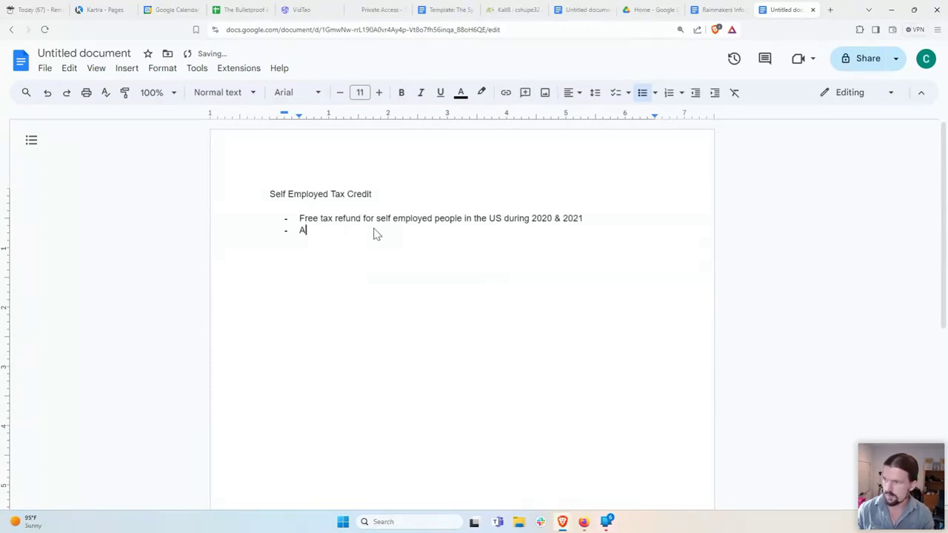
type("ccounting company files ")
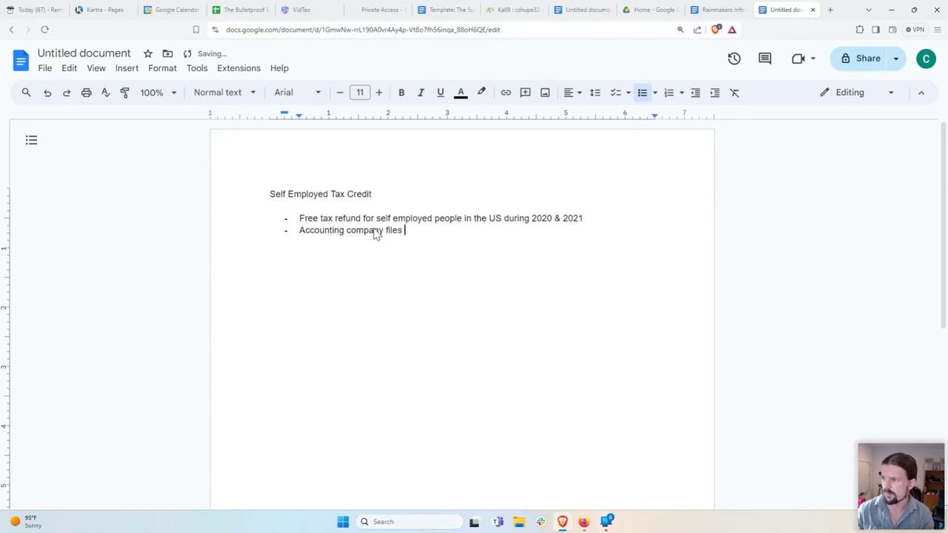
type("for 20%")
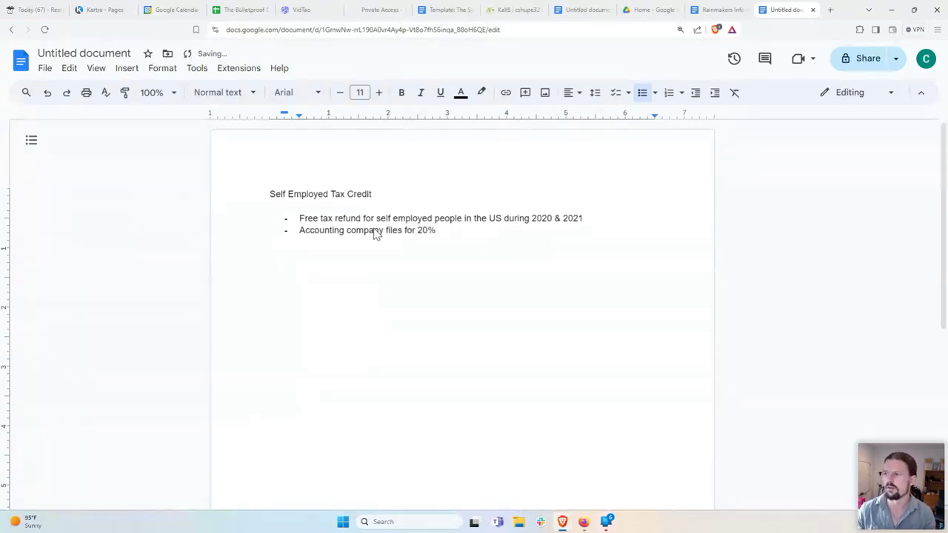
key("Return")
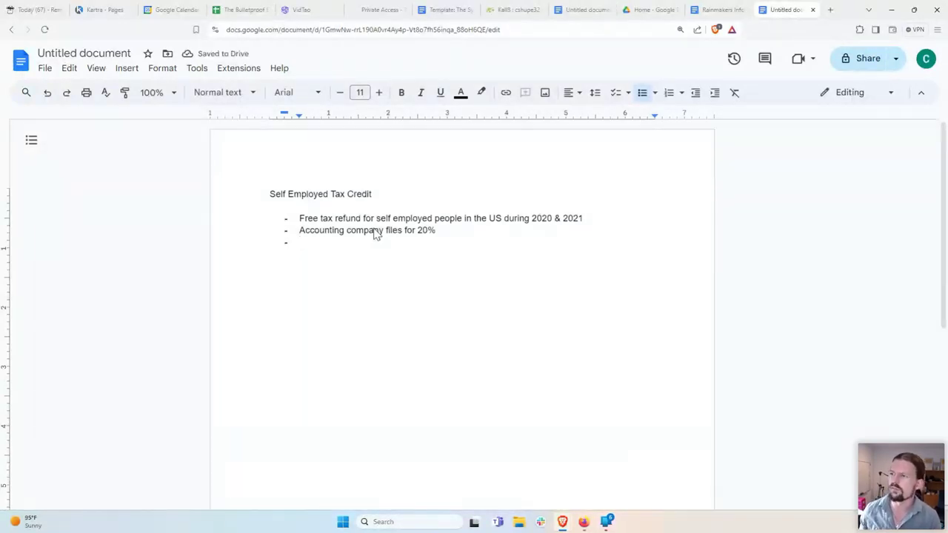
double_click(423, 229)
left_click(410, 241)
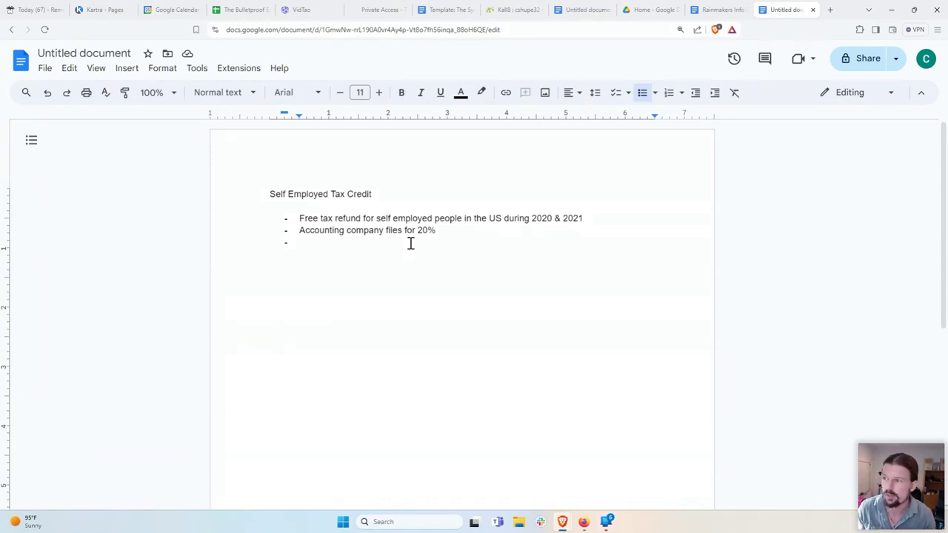
Step: Add the bullets 'You get % of that fee' and 'Ex:'
type("You get ")
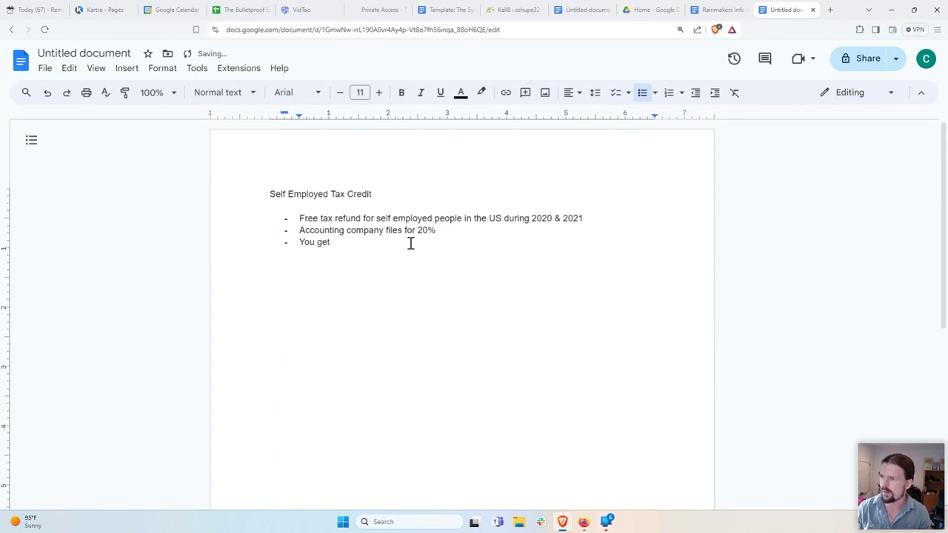
type("% of that ")
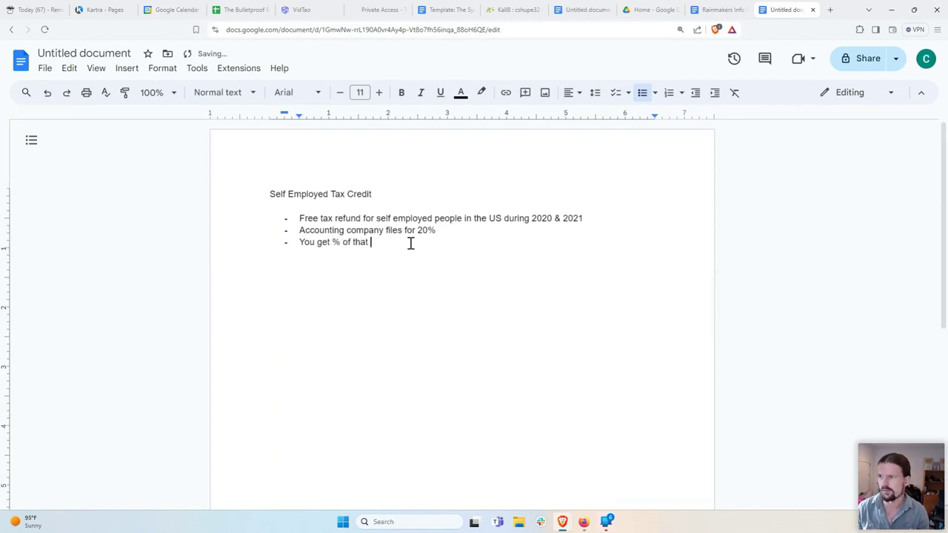
type("fee")
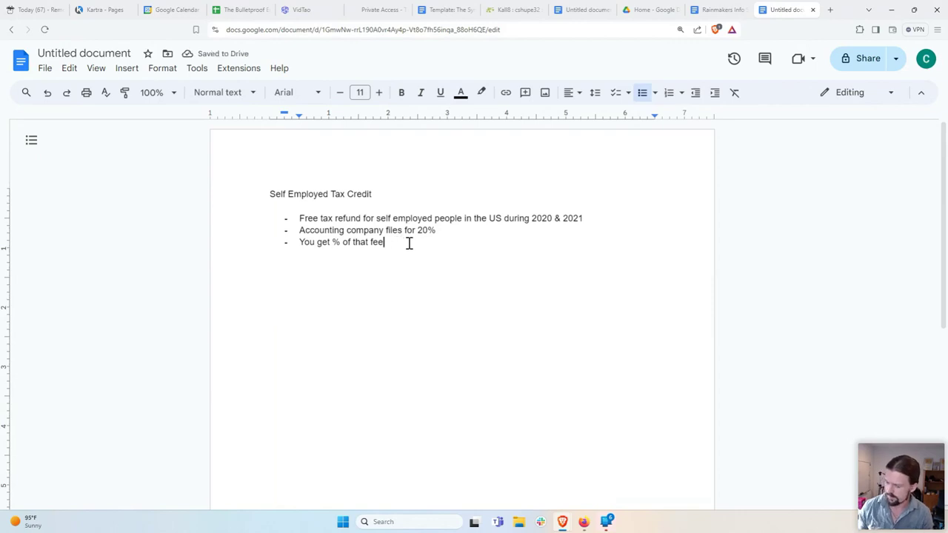
key("Return")
type("Ex:")
key("Return")
Step: Nest the example sub-bullets $5000, 'Their fee: $1000' and $200 under Ex:
key("Tab")
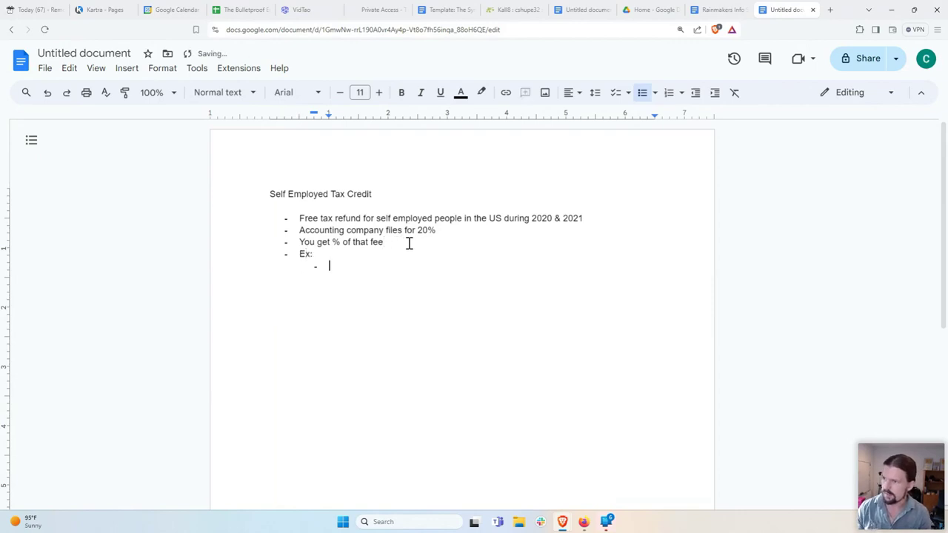
type("$5000")
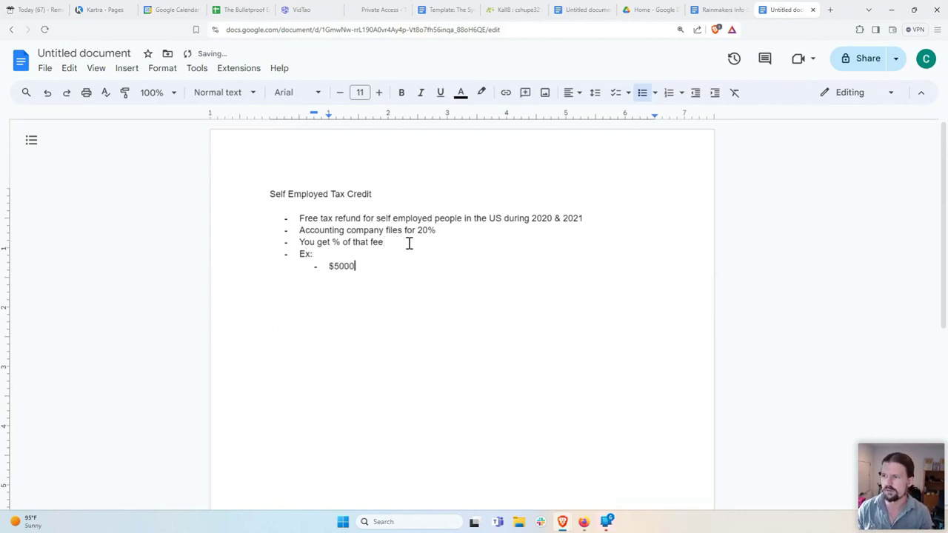
key("Return")
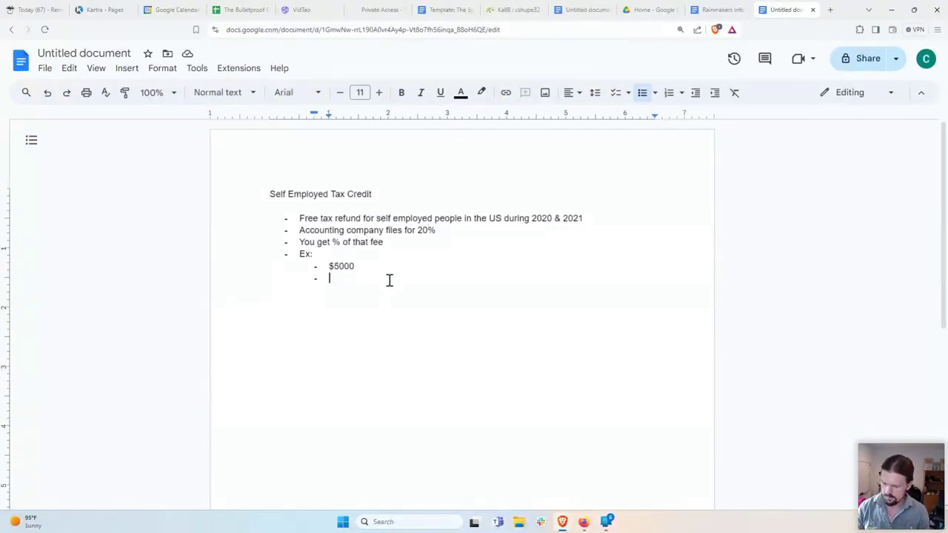
type("Thei fe")
key("BackSpace")
key("BackSpace")
key("BackSpace")
type("r fee:")
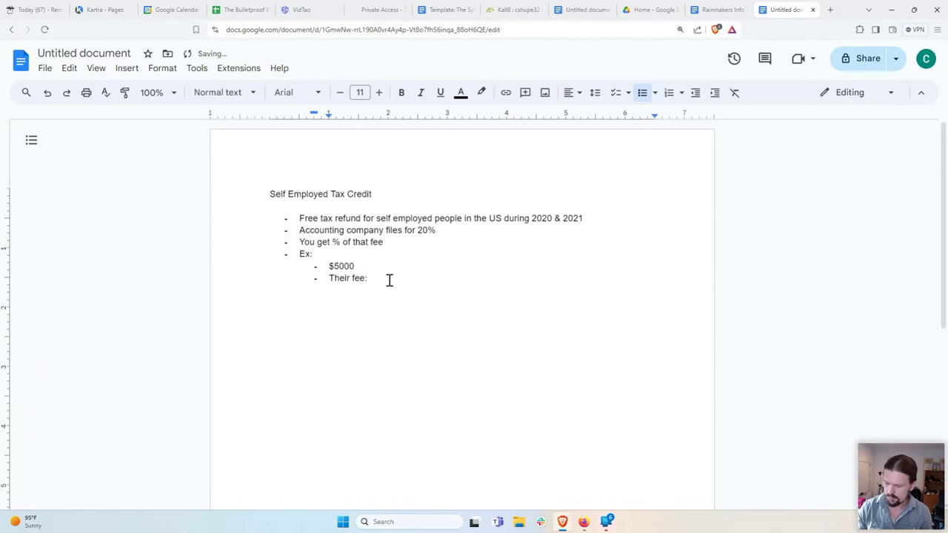
type("$1000")
key("Return")
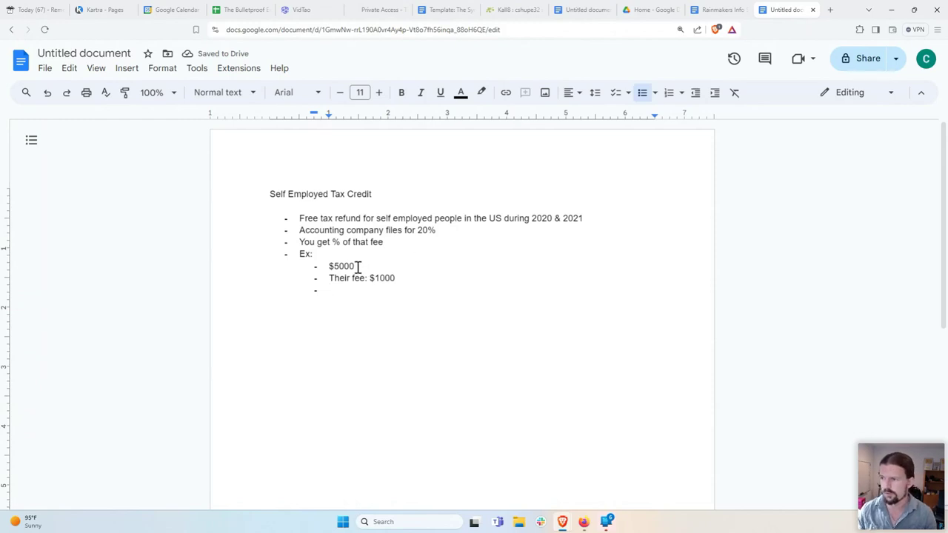
left_click_drag(357, 266, 326, 267)
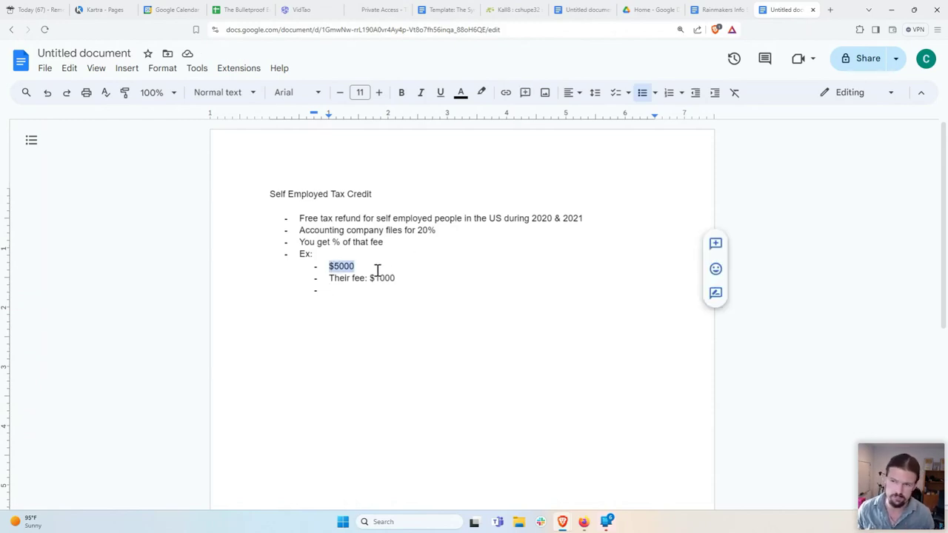
left_click(376, 300)
left_click_drag(402, 277, 370, 277)
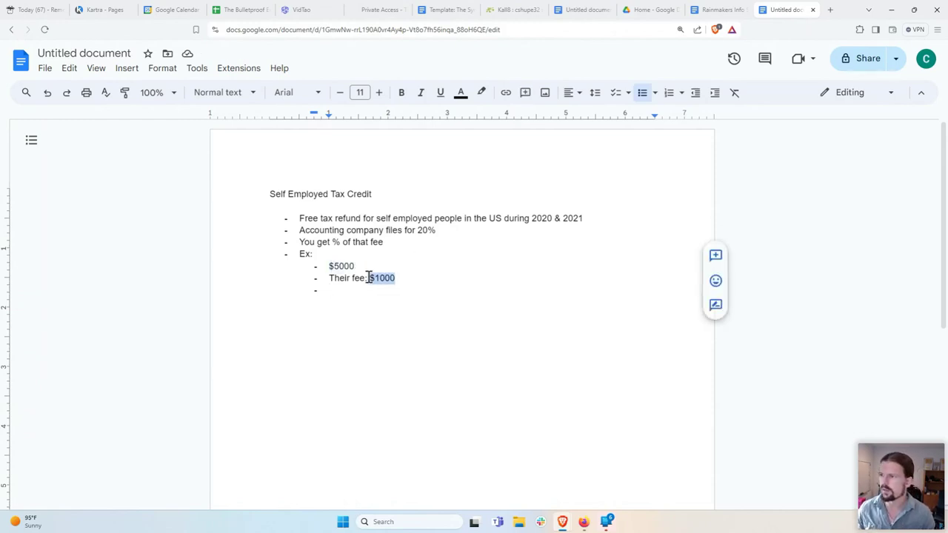
left_click(384, 289)
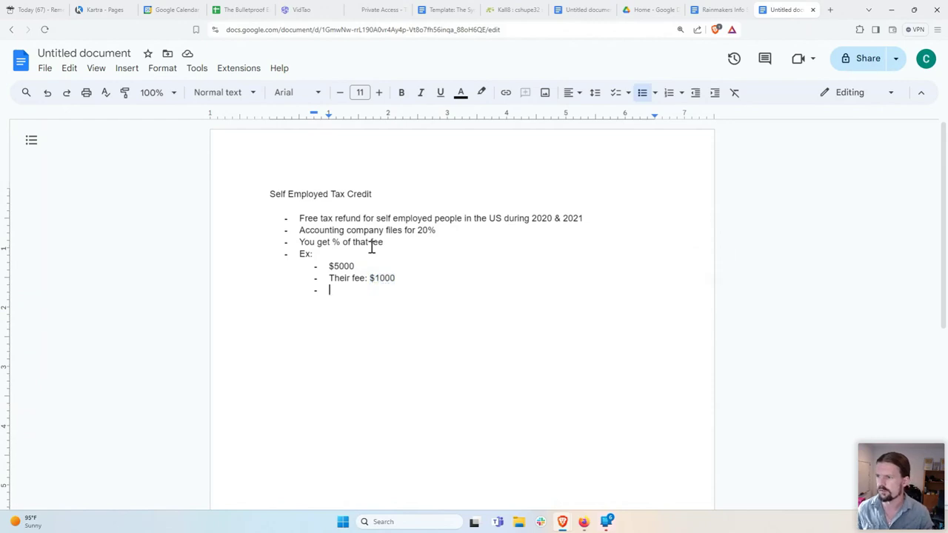
type("$200")
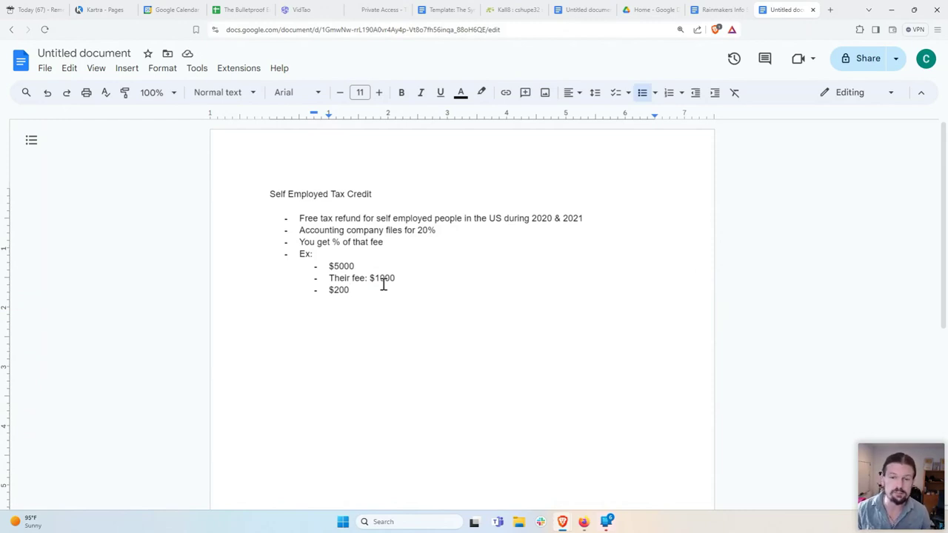
Step: Add a top-level bullet 'If interested, put first & last name + email address in chat'
key("Return")
key("shift+Tab")
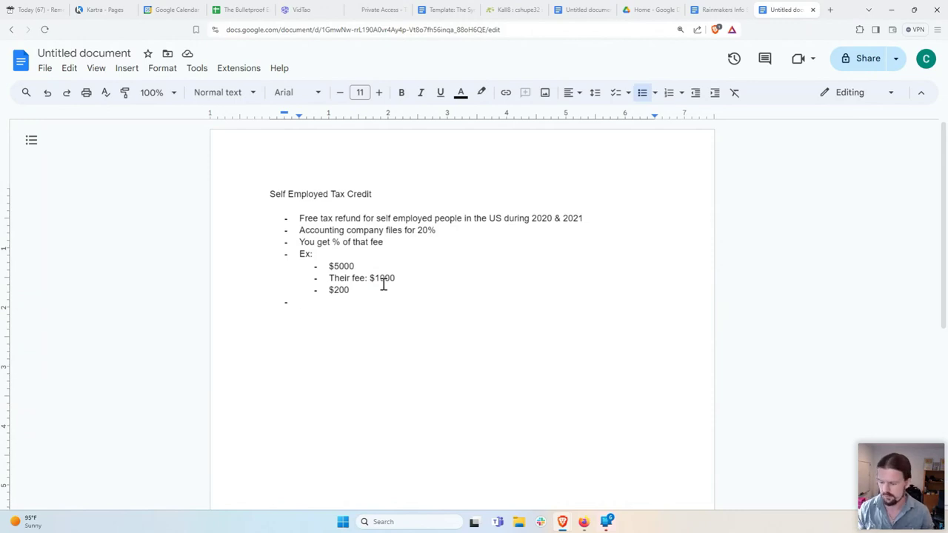
type("If interested, sene")
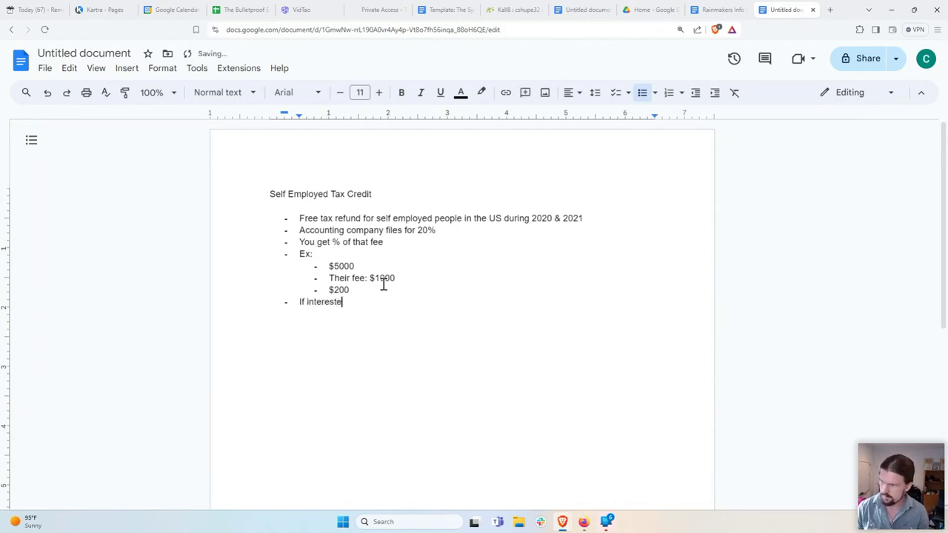
key("BackSpace")
key("BackSpace")
type("d first &")
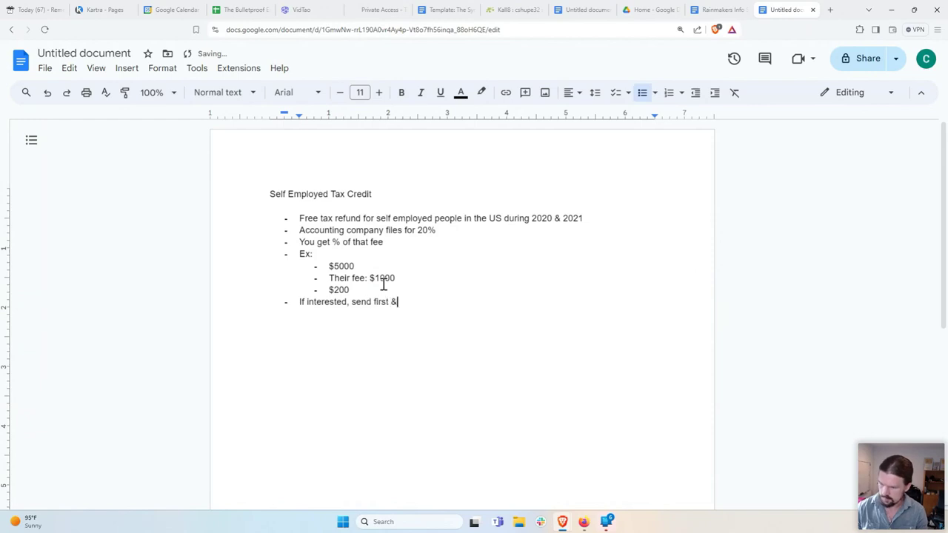
type(" last")
key("Tab")
type("+ em")
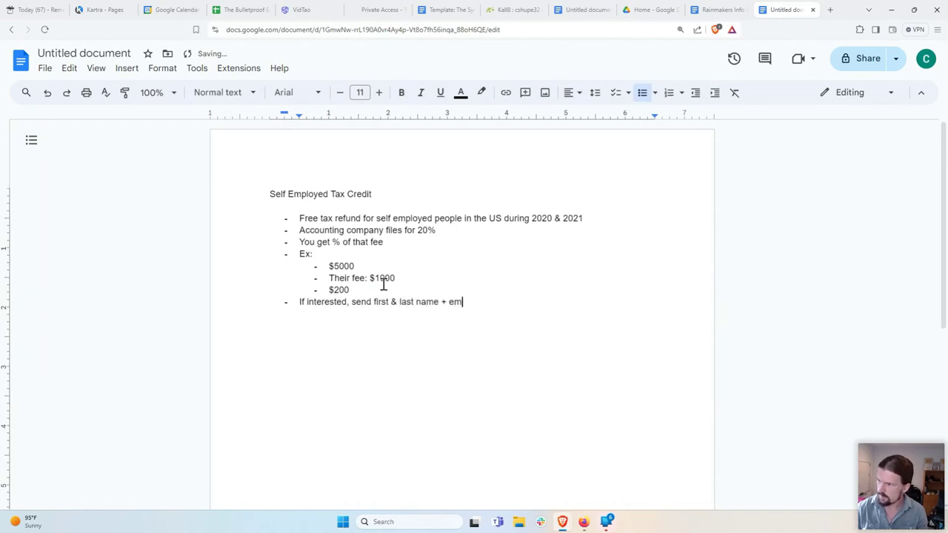
type("ail address")
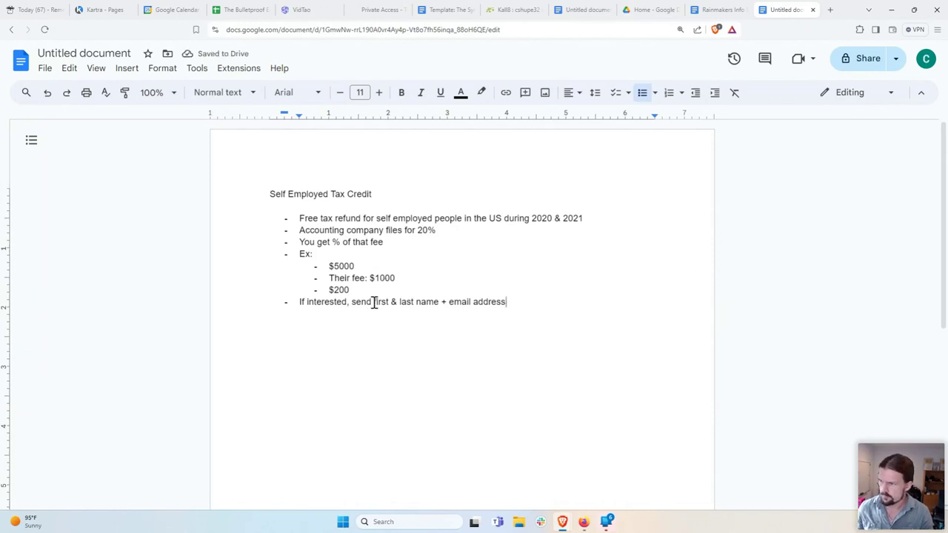
double_click(359, 302)
type("put")
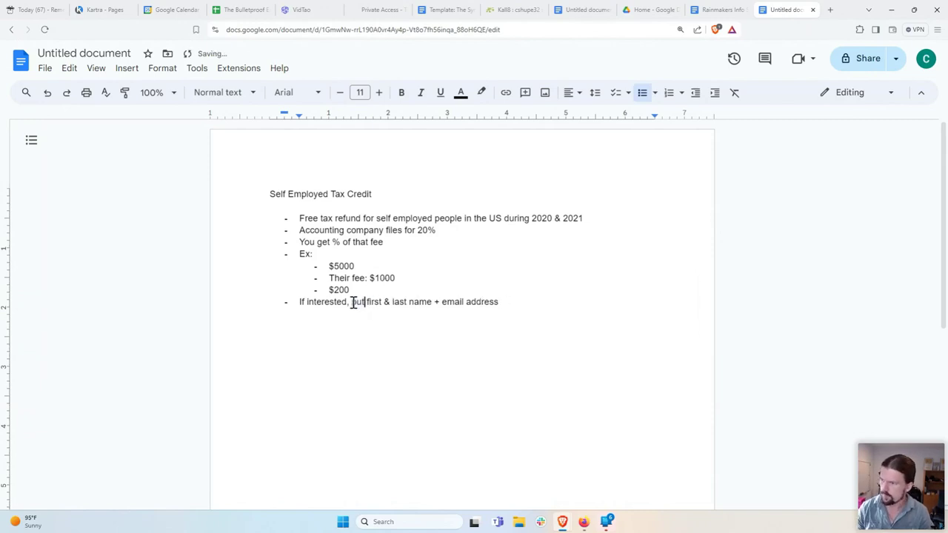
left_click(540, 305)
type("in chat")
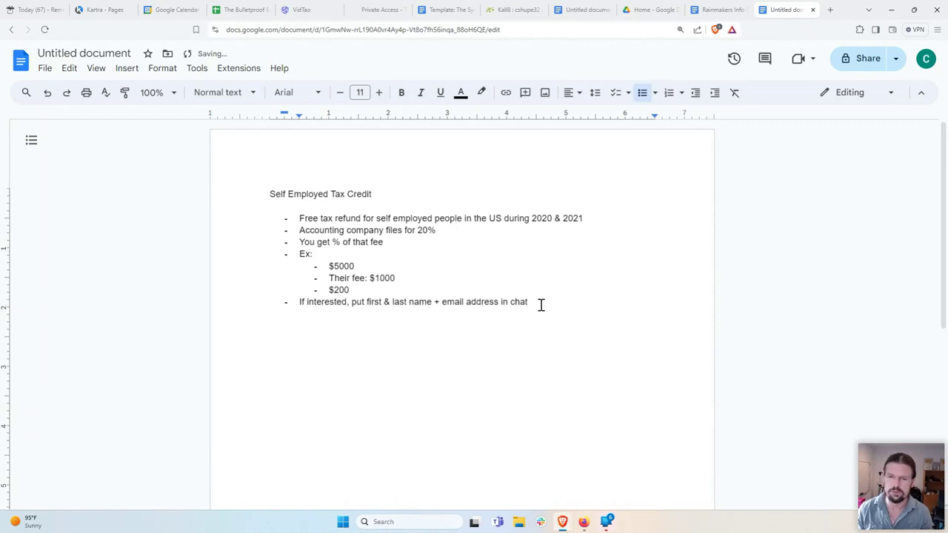
Step: Nest the contact's e-mail address beneath it and return the next empty bullet to the top level
key("Return")
key("Tab")
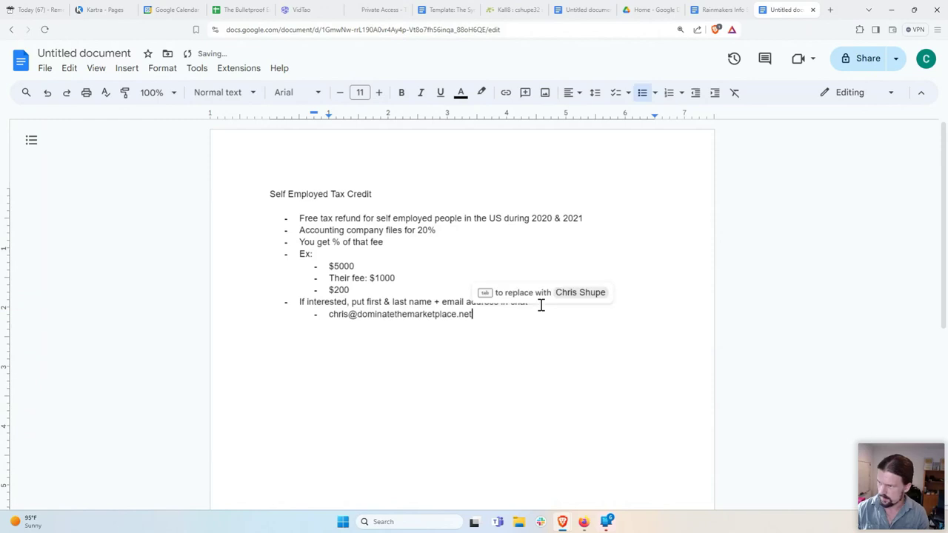
key("Return")
key("shift+Tab")
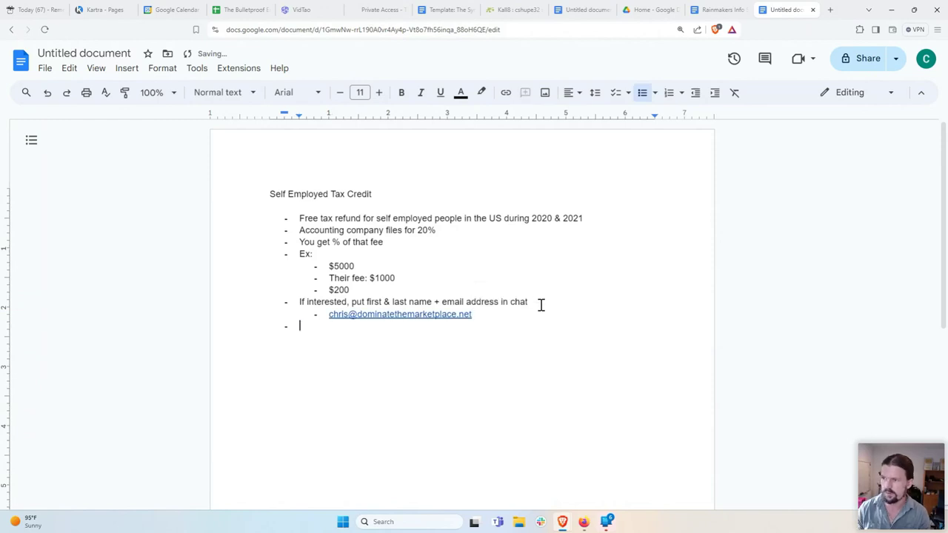
right_click(324, 328)
key("Escape")
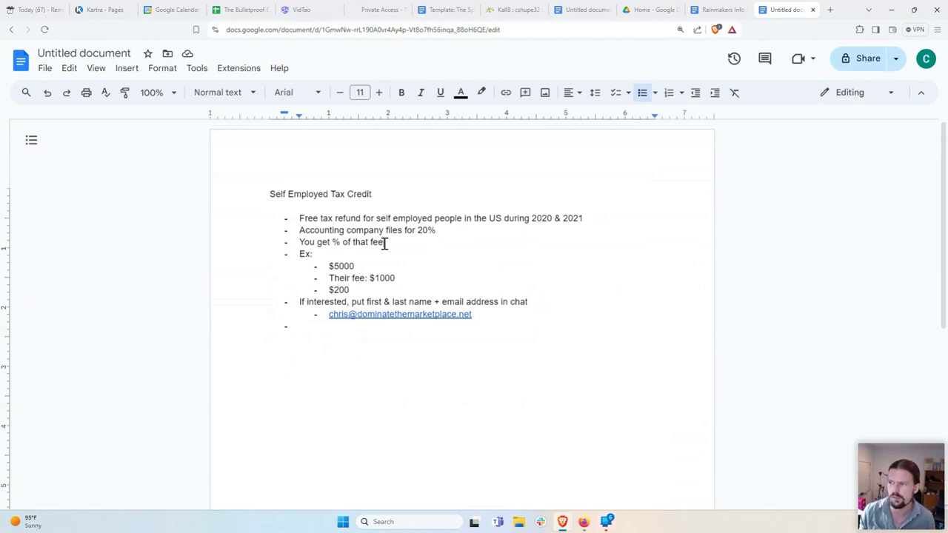
left_click_drag(382, 242, 302, 250)
left_click(345, 257)
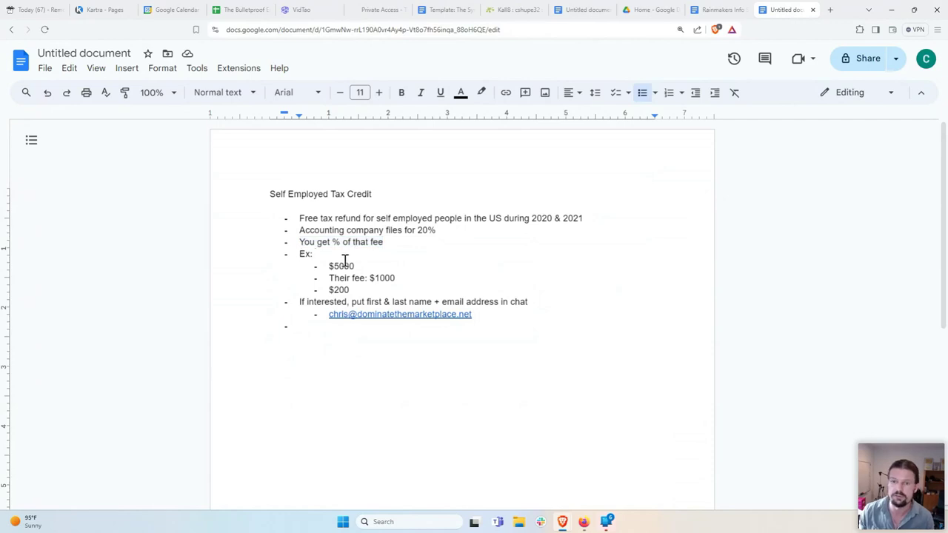
left_click(345, 343)
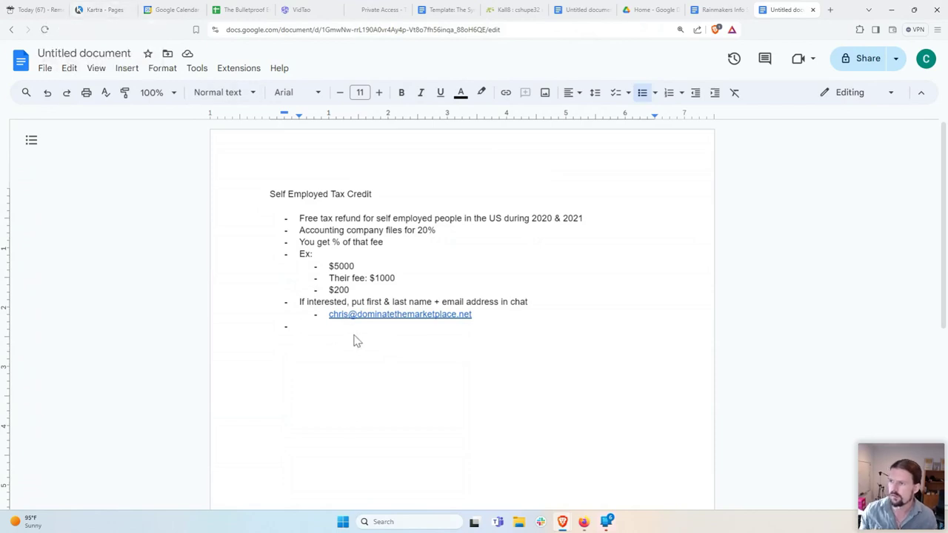
key("Return")
Step: Type the heading 'Bridge Page - Kartra'
type("Bfie")
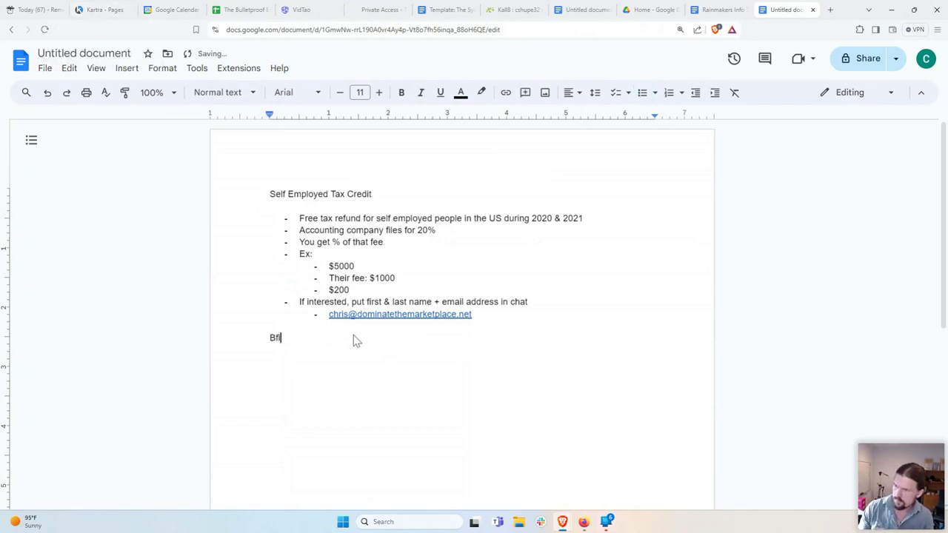
key("BackSpace")
key("BackSpace")
key("BackSpace")
type("ridge Page:")
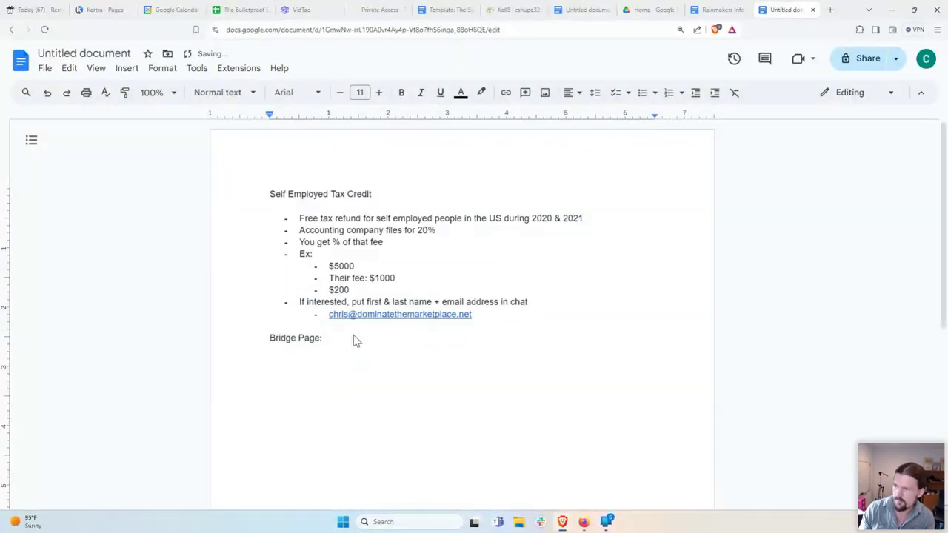
key("BackSpace")
key("BackSpace")
type("- K")
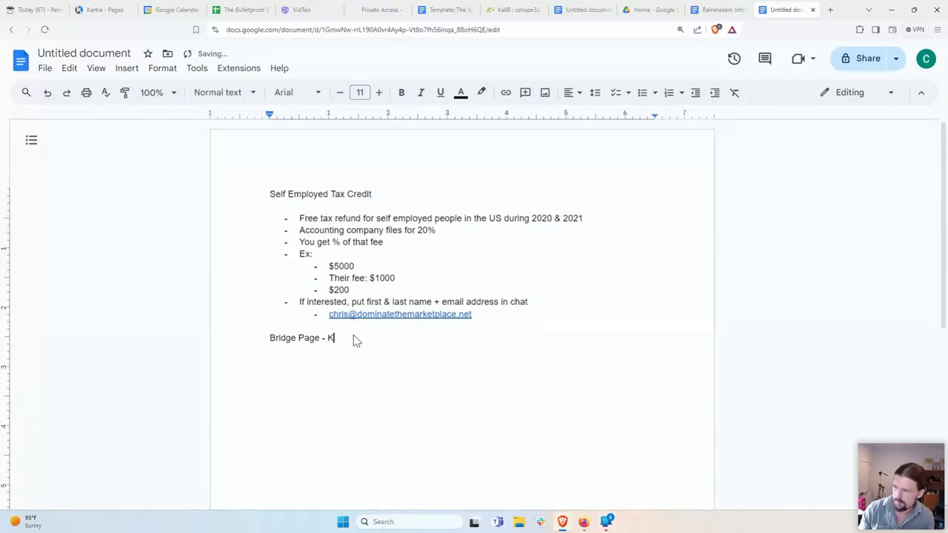
type("artra")
key("Return")
Step: Add a bullet with the Kartra affiliate link followed by 'for free 30 day trial'
type("- ")
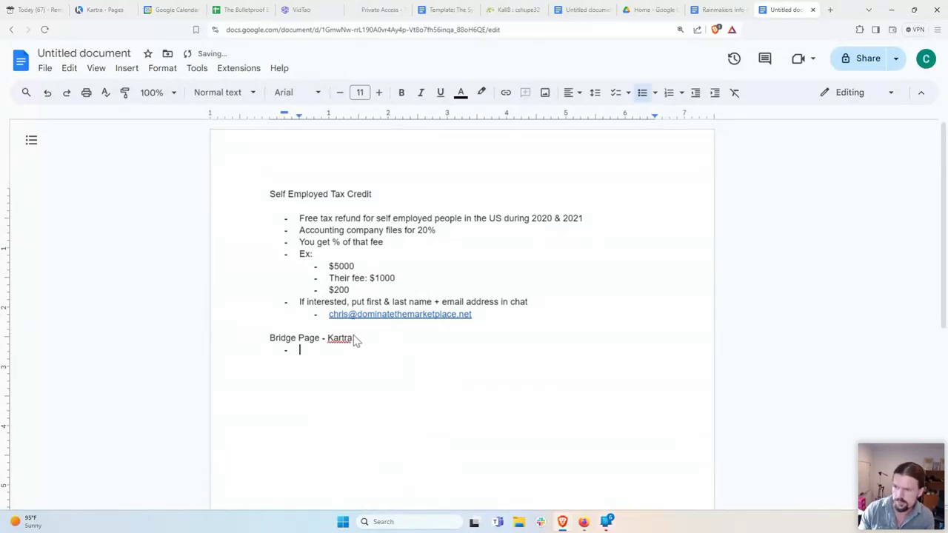
type("chrisshupe.com/")
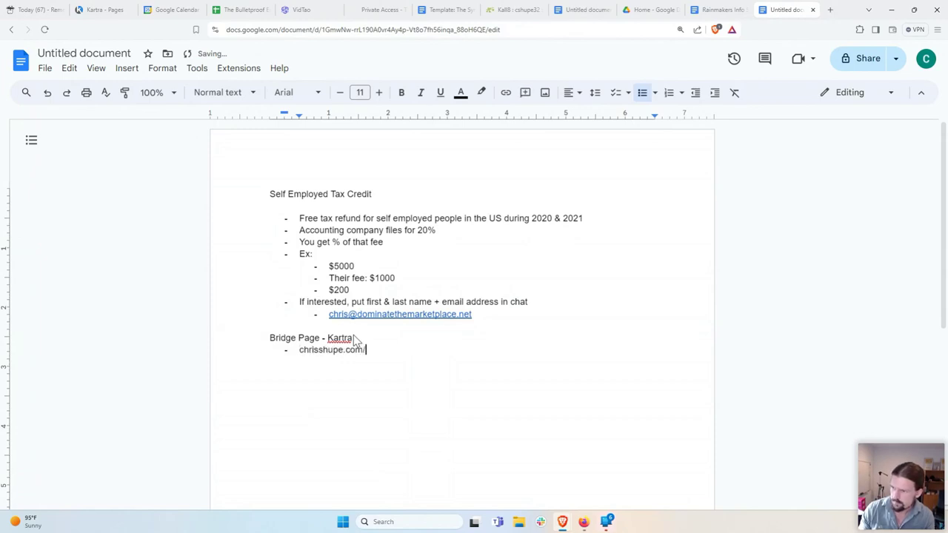
type("kartra for free 30 day trial")
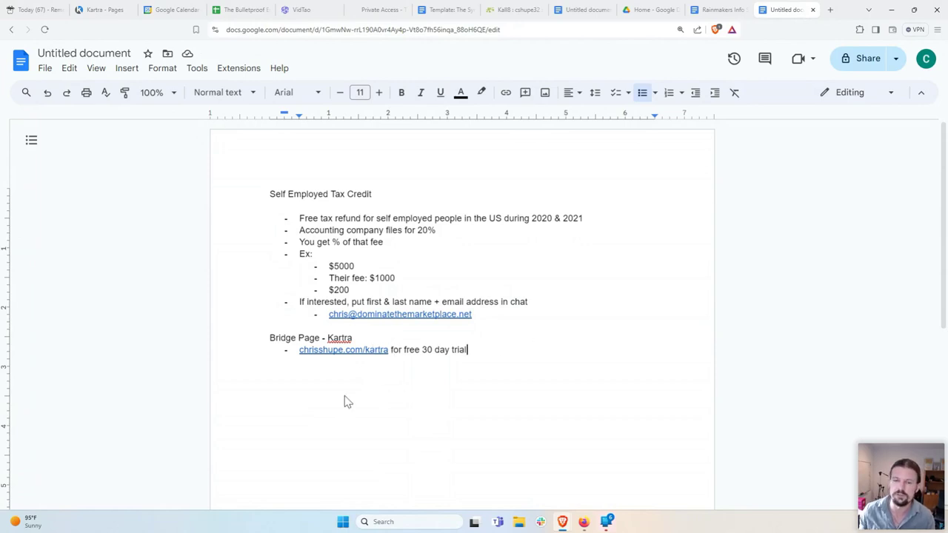
left_click_drag(474, 350, 404, 351)
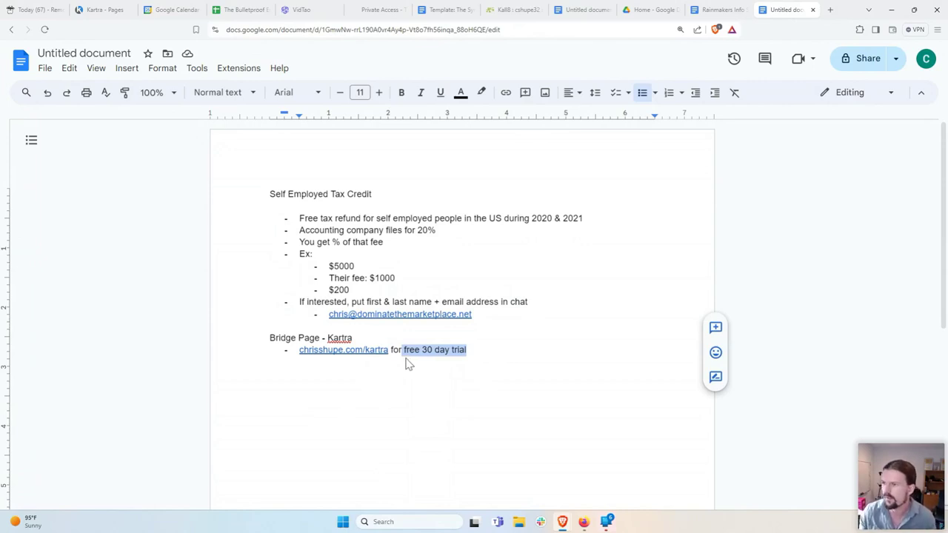
left_click(408, 360)
left_click(480, 349)
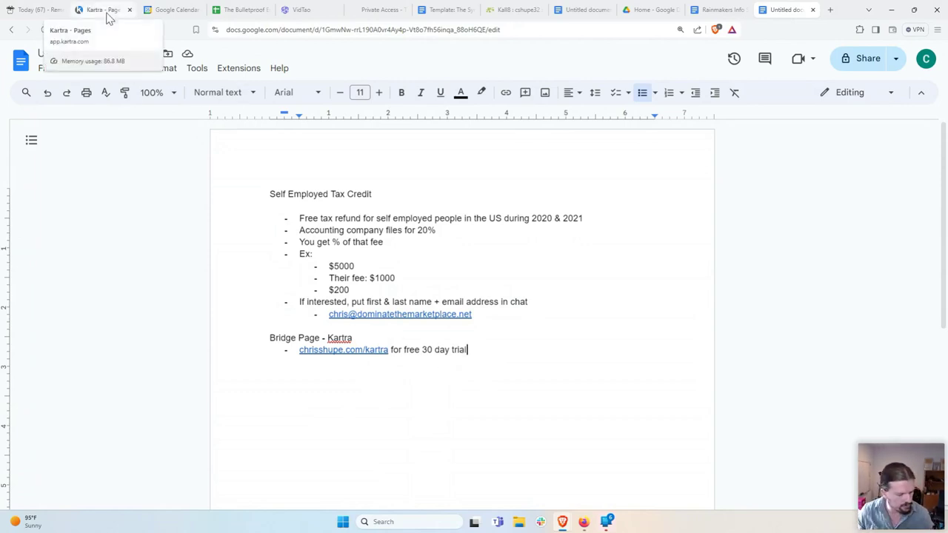
left_click(107, 16)
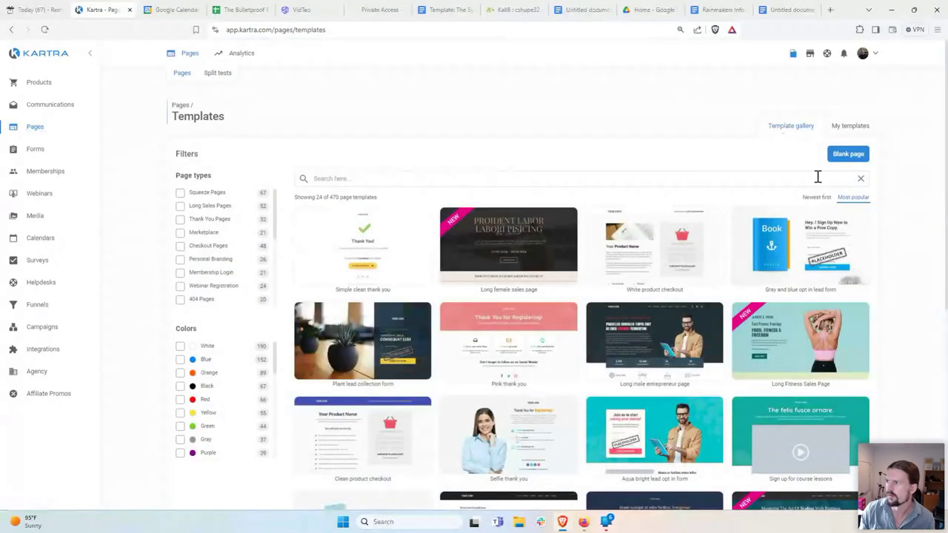
Step: Create a Blank page named 'SETC Example' with Site left as No site in particular
left_click(848, 154)
left_click(512, 118)
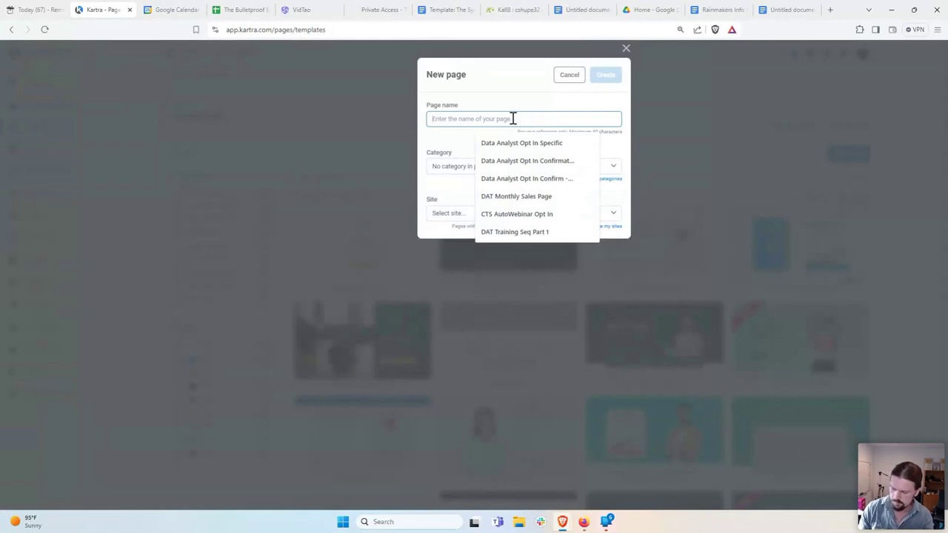
type("SETC Example")
left_click(449, 213)
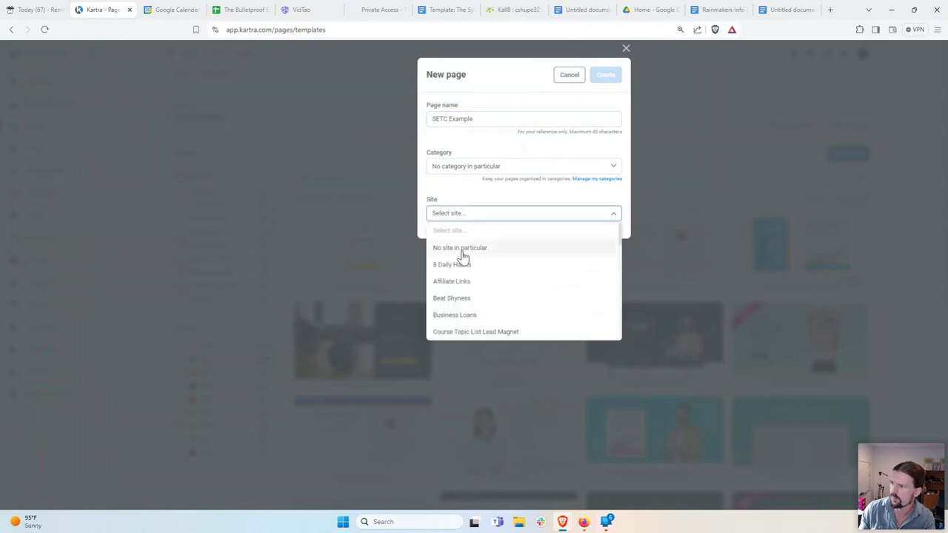
scroll(463, 256, "down", 3)
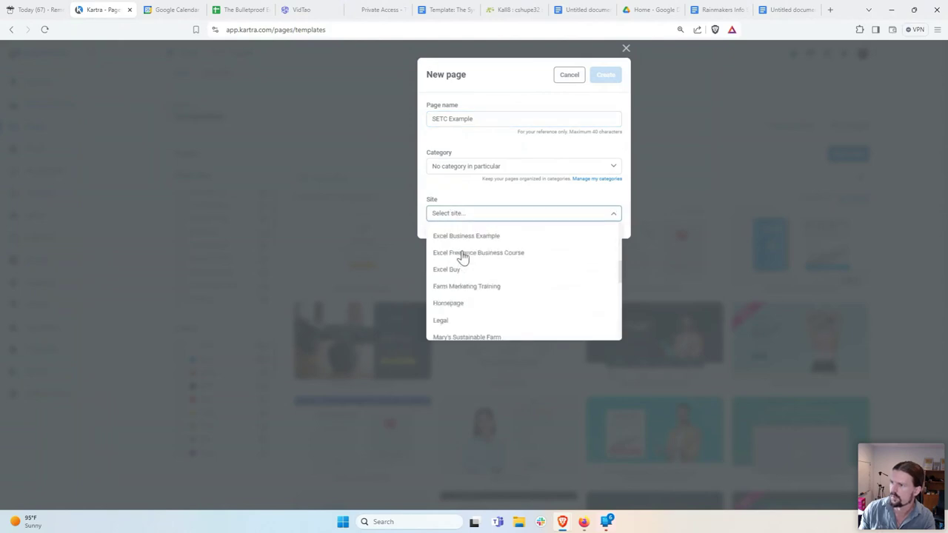
scroll(463, 256, "down", 8)
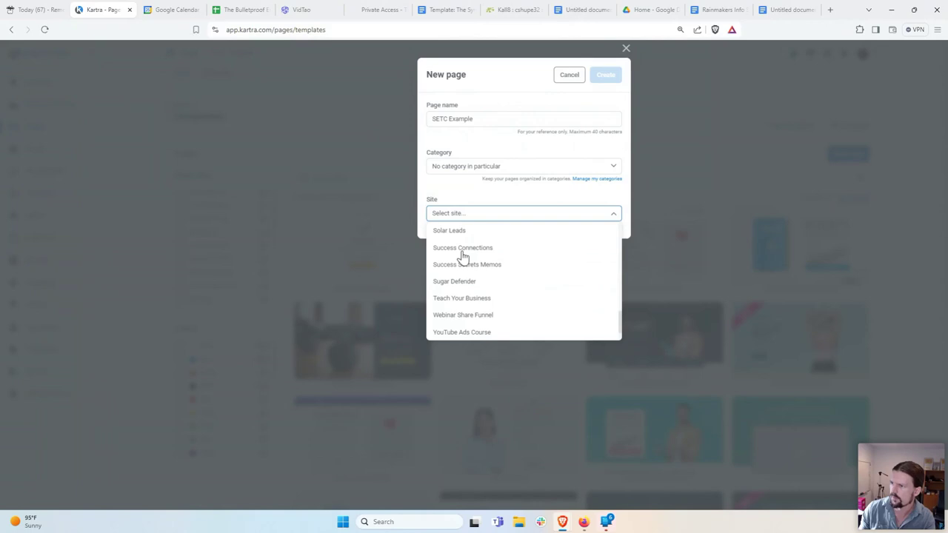
left_click(604, 75)
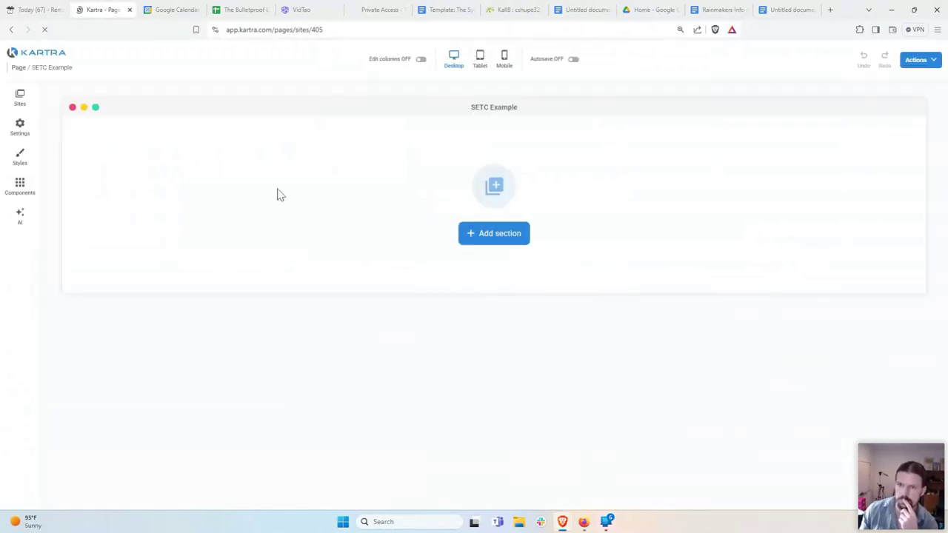
Step: Insert an Empty Section from the Basic elements of the Add section dialog
left_click(494, 245)
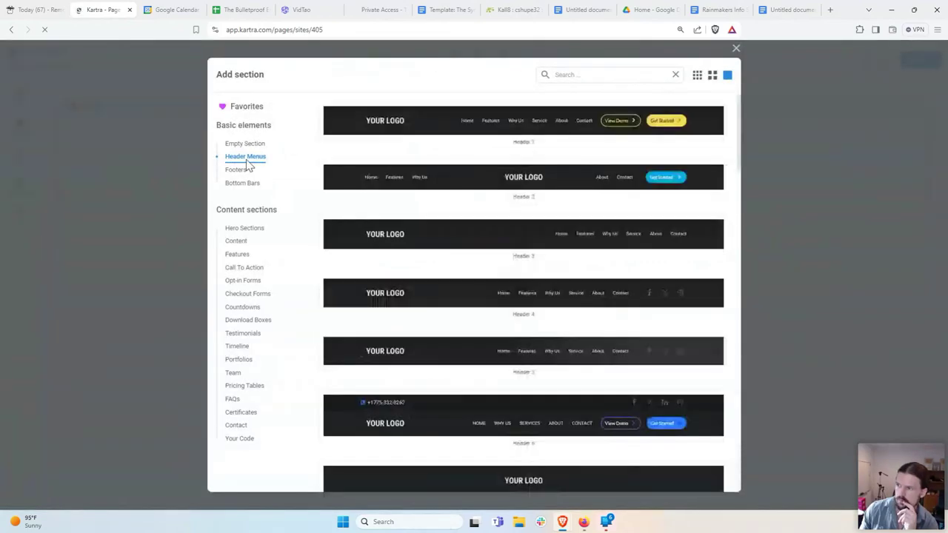
scroll(431, 254, "down", 5)
scroll(431, 254, "up", 5)
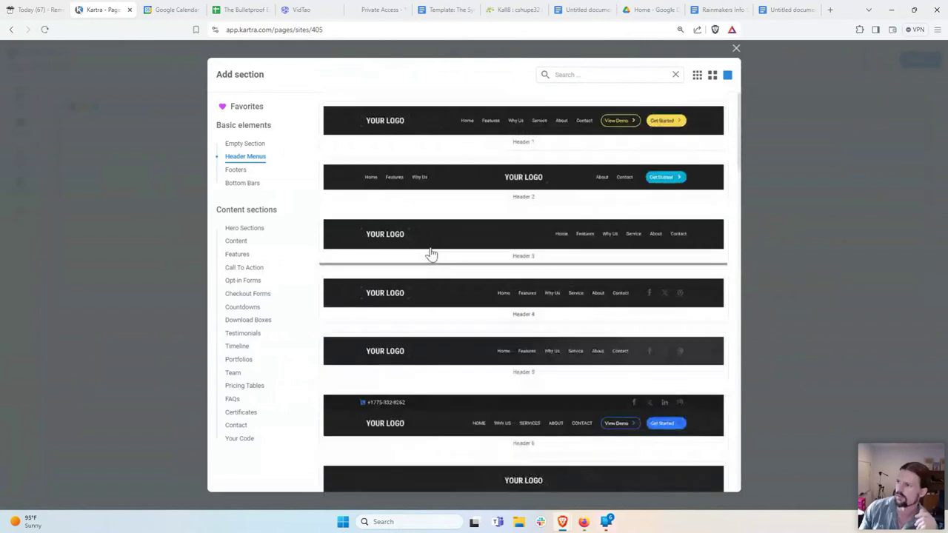
scroll(431, 254, "down", 8)
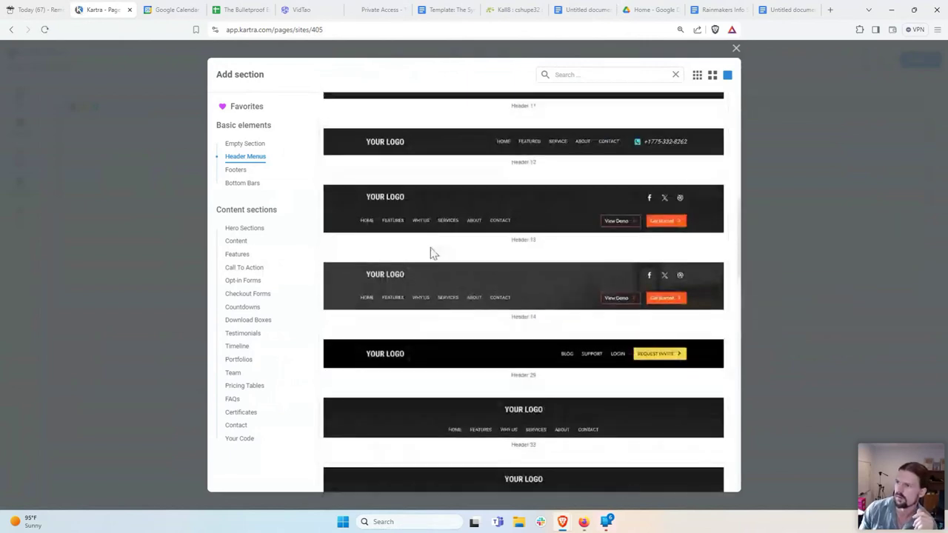
scroll(431, 254, "up", 8)
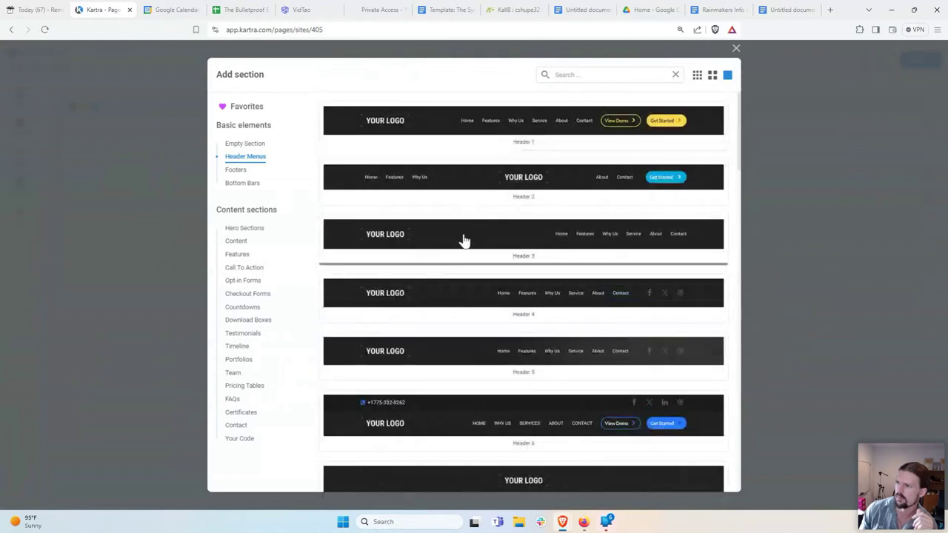
left_click(259, 146)
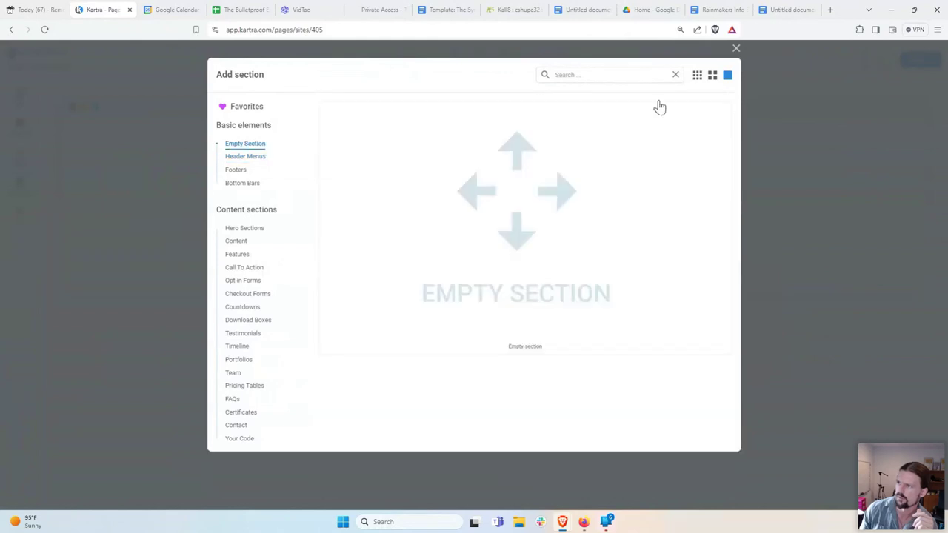
left_click(599, 271)
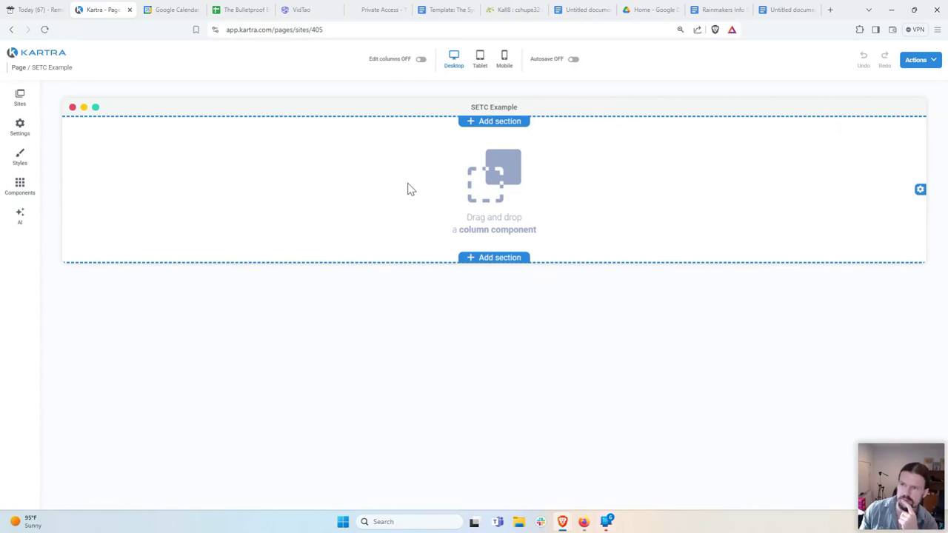
left_click(20, 186)
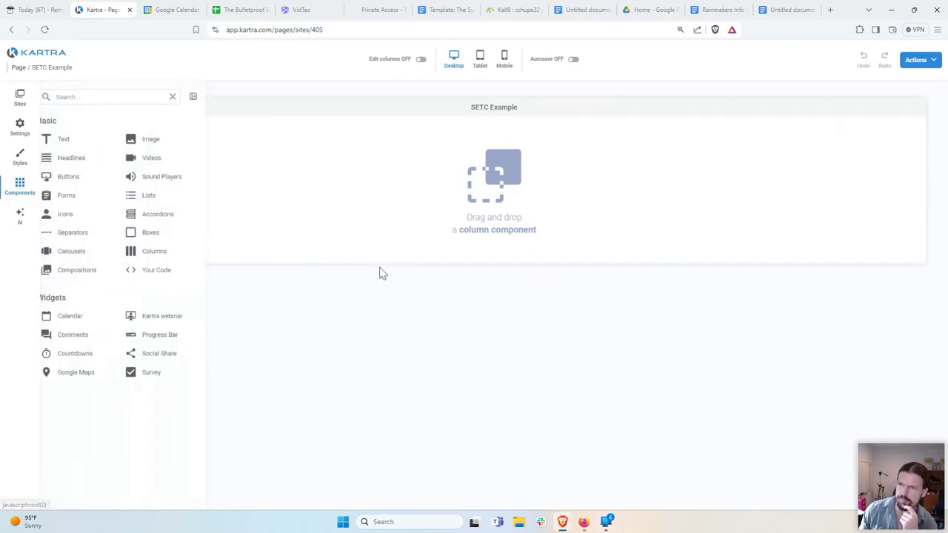
Step: Add a Column 1 layout to the section and drop in the Headline 2 (DOLOR SIT AMET / LOREM IPSUM) design
left_click(82, 160)
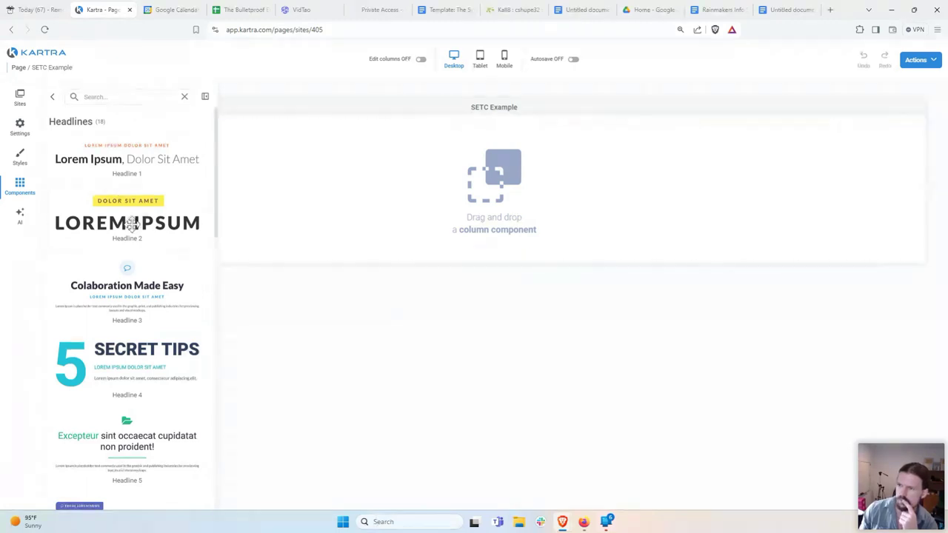
left_click_drag(148, 220, 440, 190)
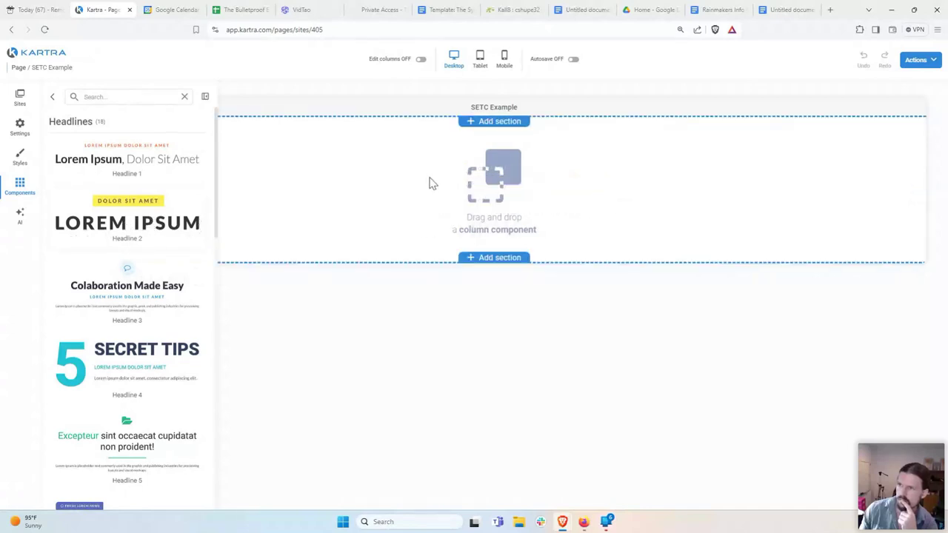
scroll(54, 120, "down", 1)
left_click(47, 96)
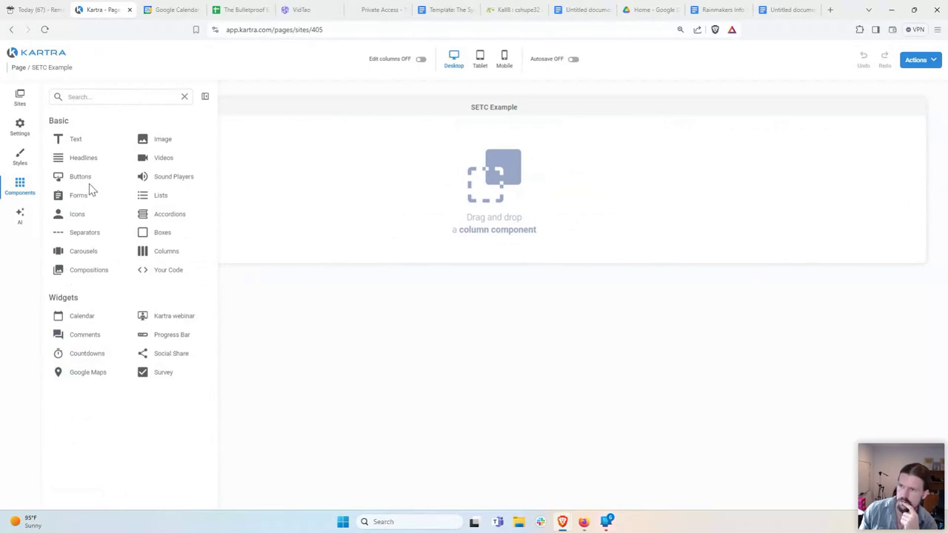
left_click(152, 251)
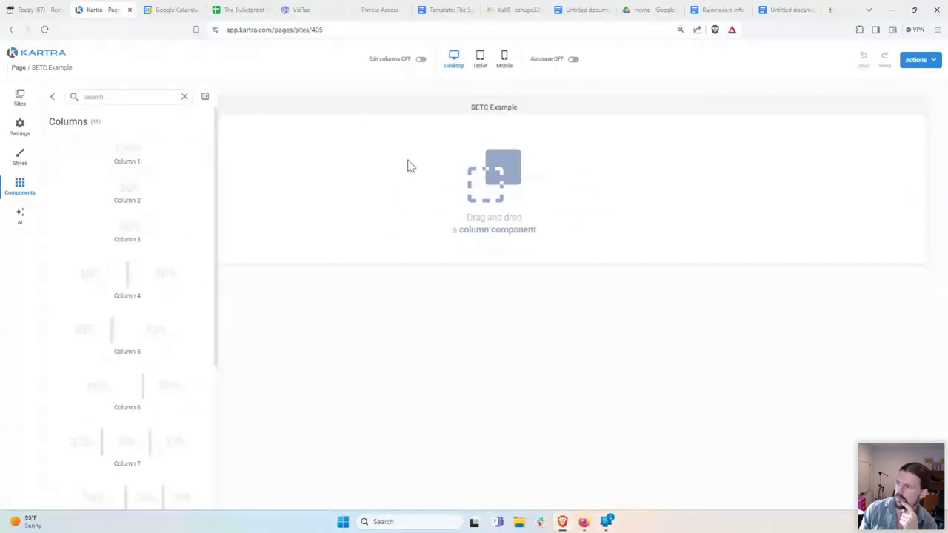
left_click_drag(129, 152, 493, 259)
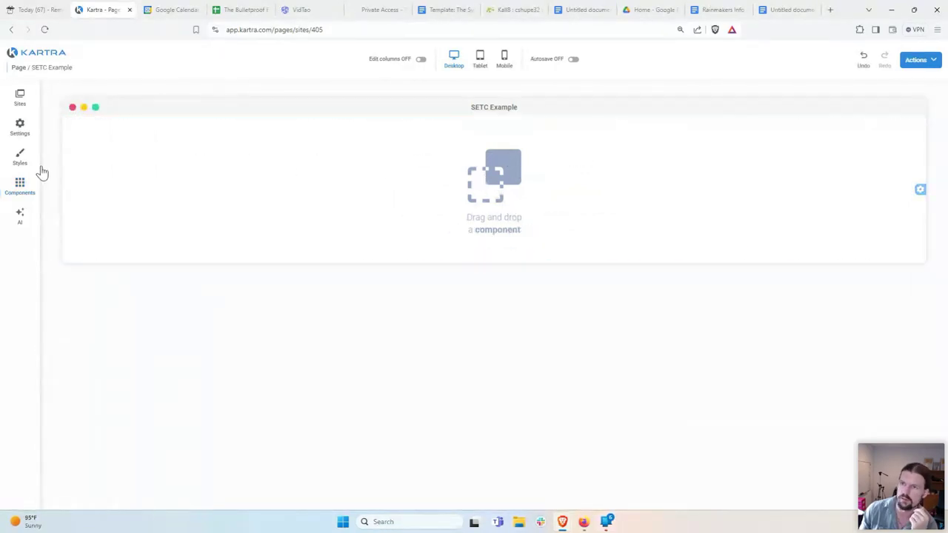
left_click(28, 189)
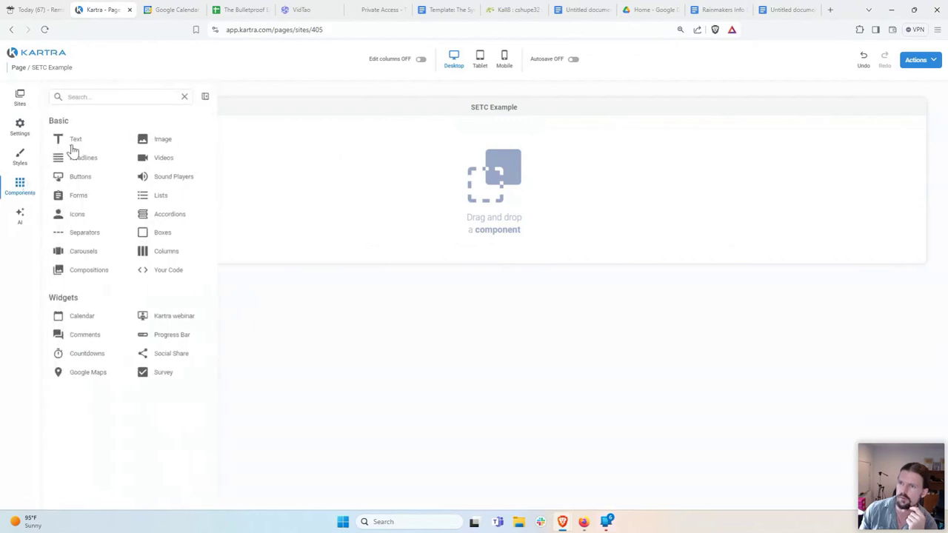
left_click(84, 160)
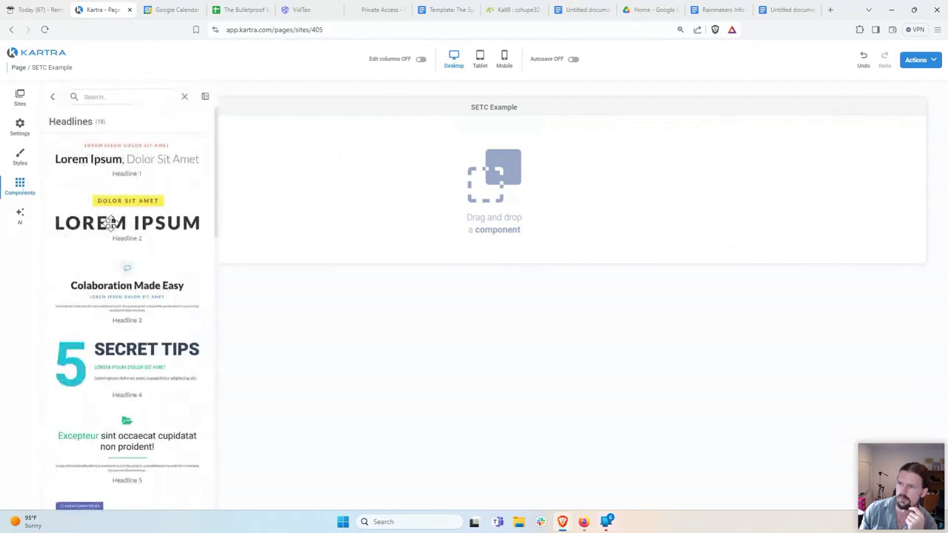
left_click_drag(126, 214, 484, 254)
mouse_move(517, 142)
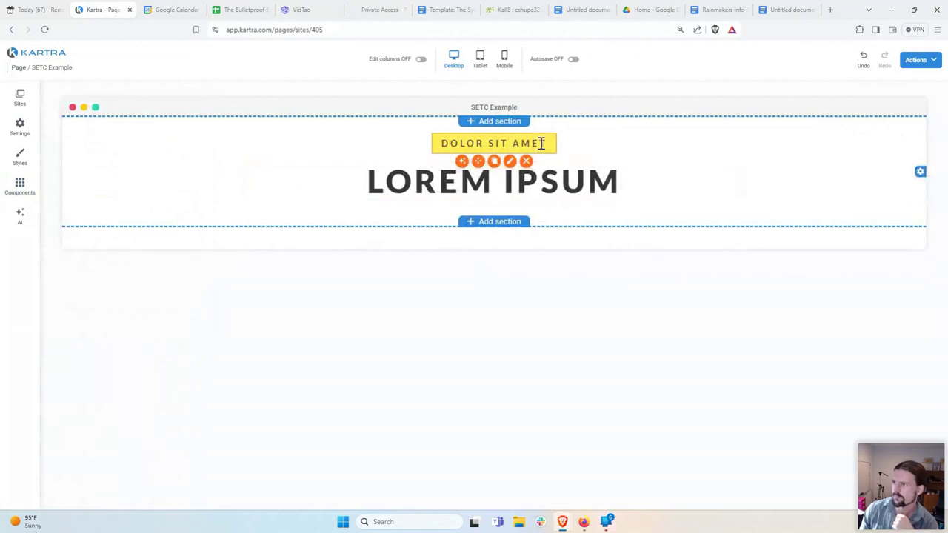
left_click(630, 194)
Step: Replace LOREM IPSUM with 'If You Were Self-Employed in 2020 and/or 2021, You Could Be Eligible For Up To $32,000 From The IRS'
left_click_drag(648, 184, 412, 185)
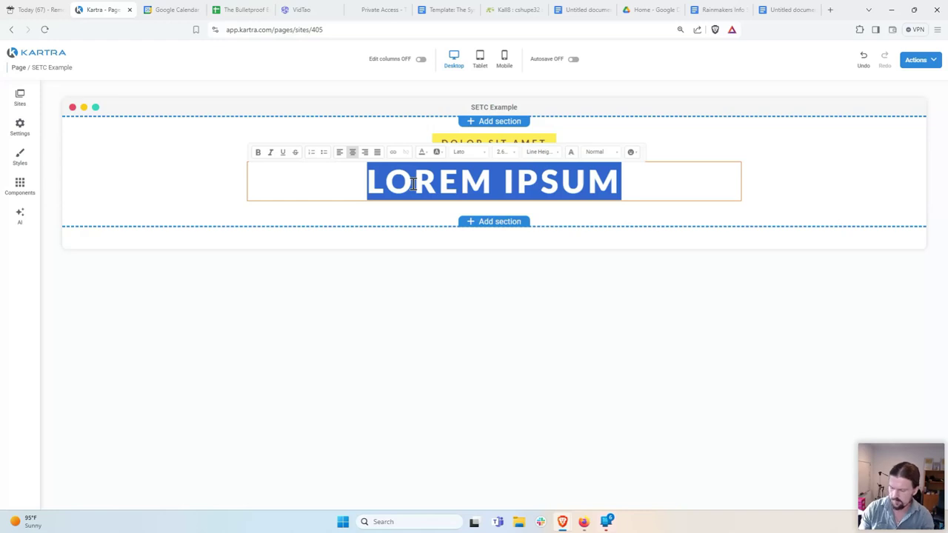
type("If You Wre")
key("BackSpace")
key("BackSpace")
key("BackSpace")
type("ere Self-Employed in 20202")
key("BackSpace")
type("and/or 2021, You Cou")
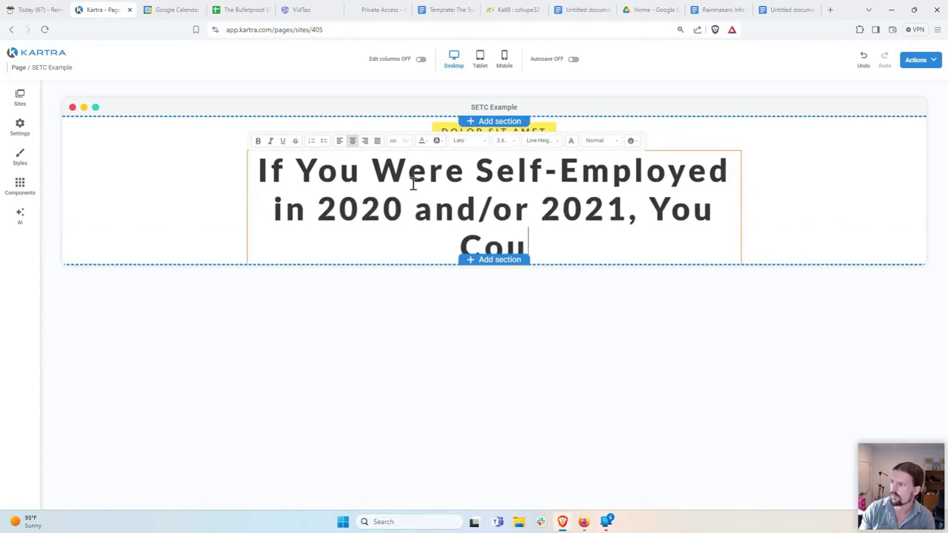
type("ld Be Ali")
key("BackSpace")
key("BackSpace")
key("BackSpace")
type("Eligible f")
key("BackSpace")
type("For Up")
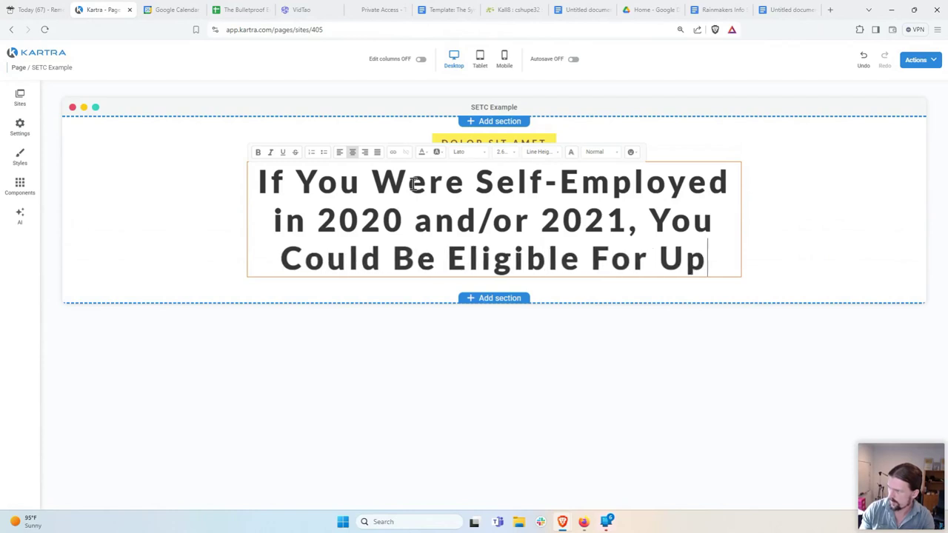
type(" To $32,000 ")
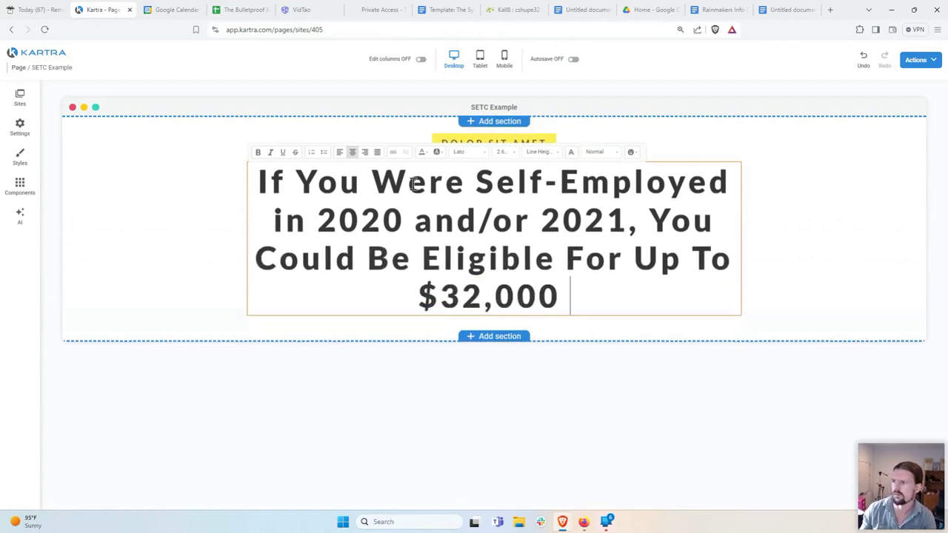
type("From The IRS")
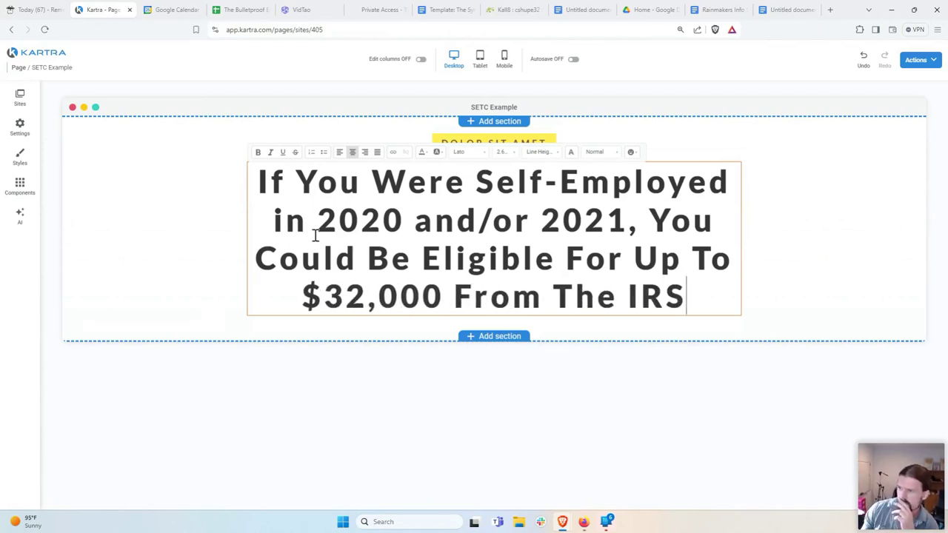
left_click(169, 279)
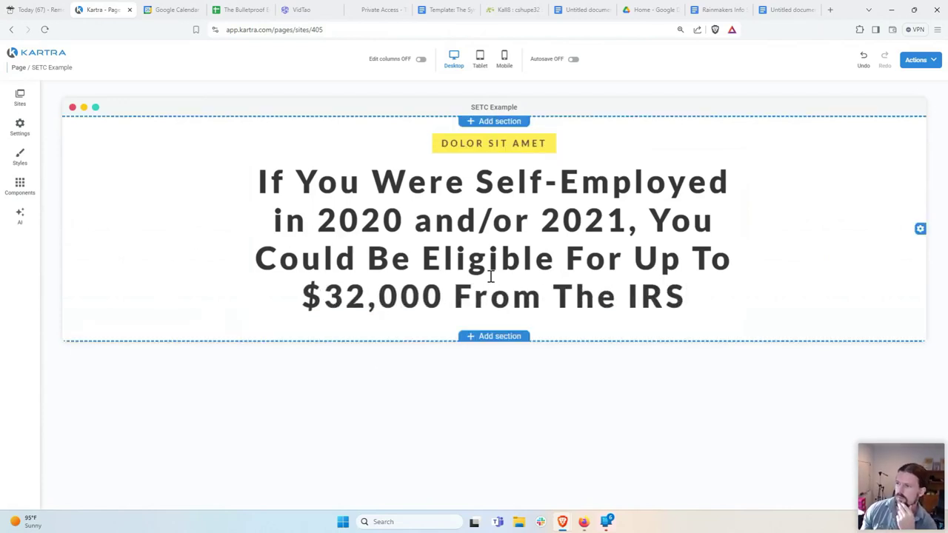
left_click(696, 294)
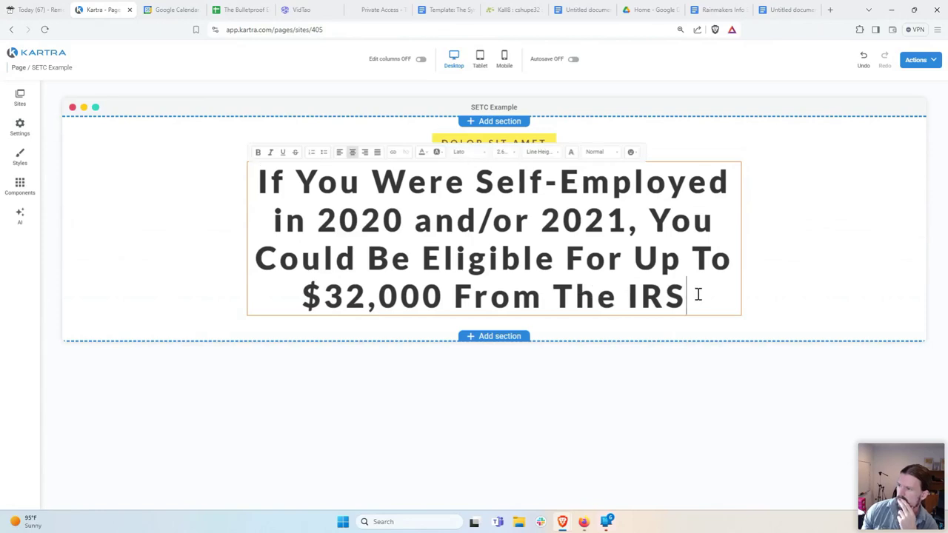
left_click(662, 368)
Step: Change the DOLOR SIT AMET label to 'ATTENTION BUSINESS OWNERS, FREELANCERS & GIG WORKERS'
left_click(546, 144)
left_click_drag(545, 144, 412, 155)
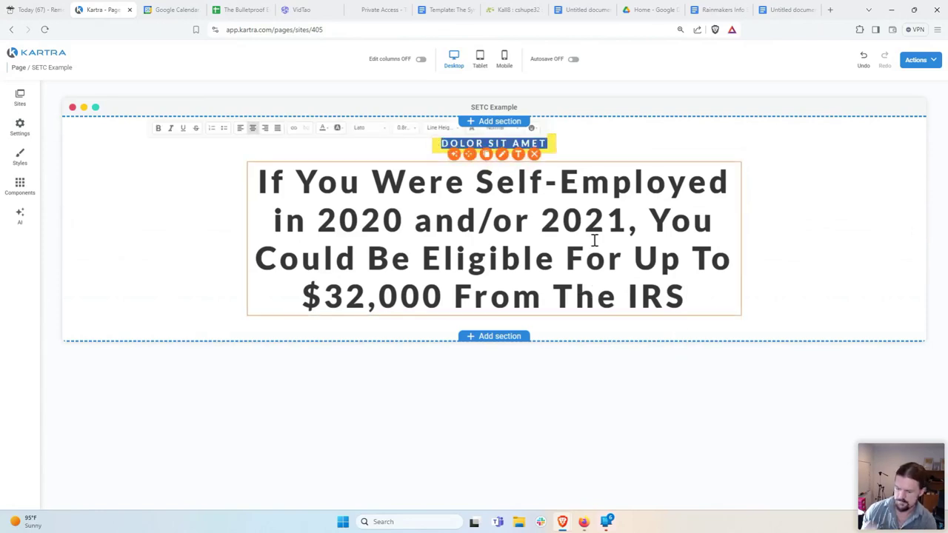
type("ATTENTION Se")
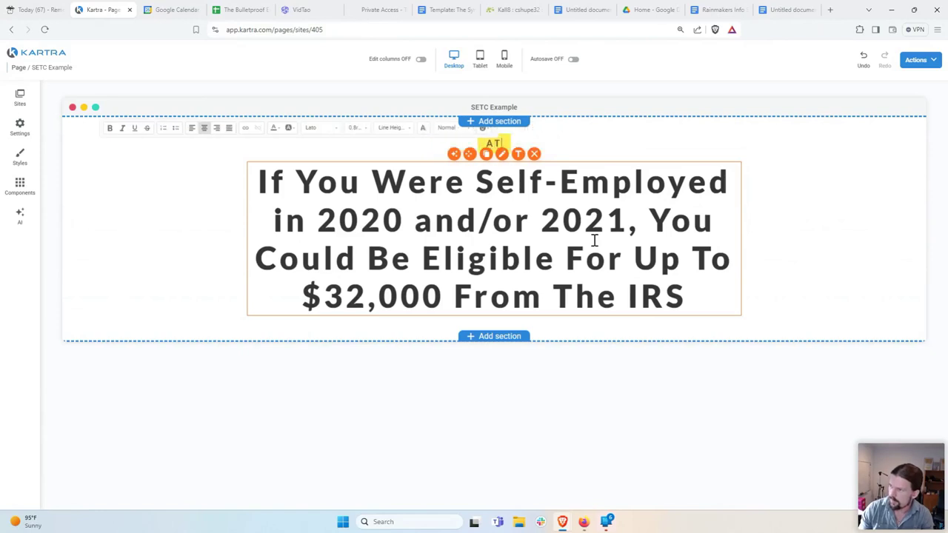
key("BackSpace")
key("BackSpace")
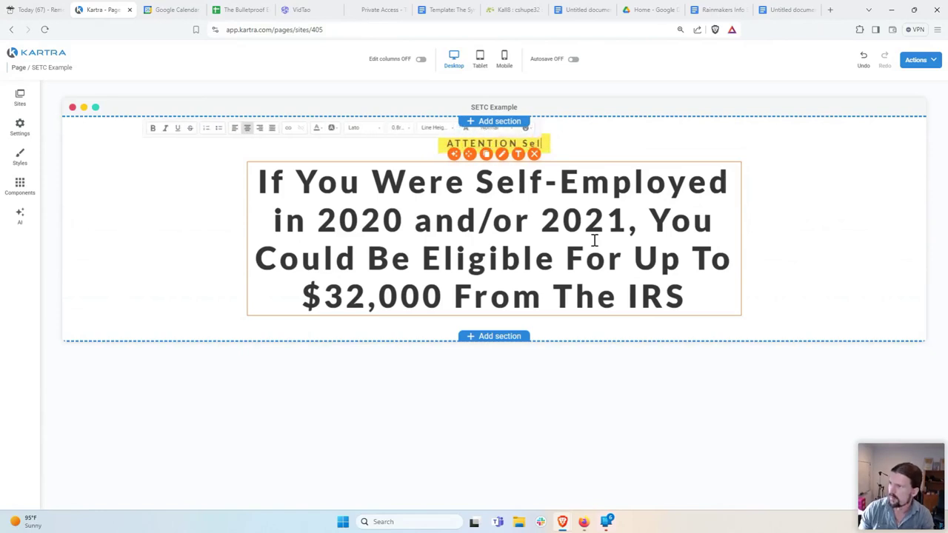
type("B")
type("ness")
key("BackSpace")
key("BackSpace")
key("BackSpace")
key("BackSpace")
key("BackSpace")
key("BackSpace")
key("BackSpace")
type("USINESS OWNES AND")
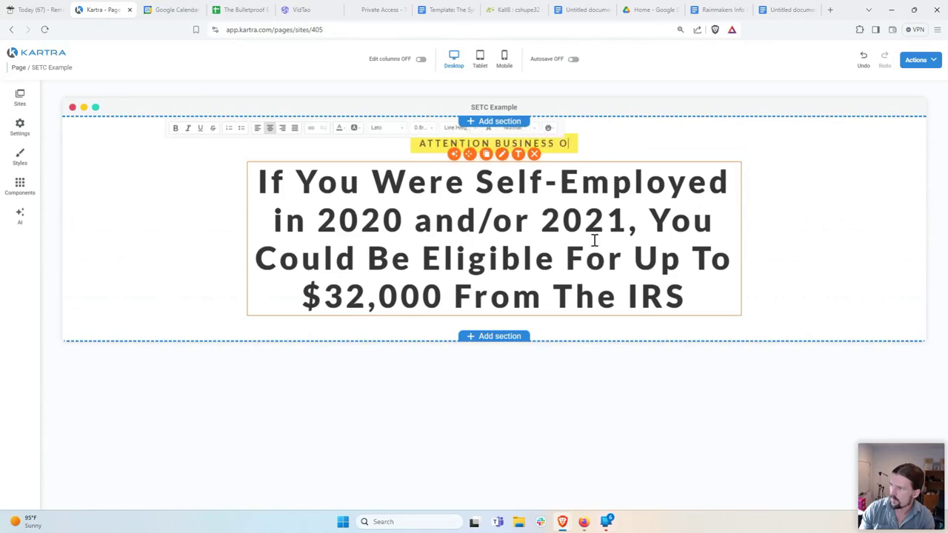
key("BackSpace")
key("BackSpace")
key("BackSpace")
key("BackSpace")
key("BackSpace")
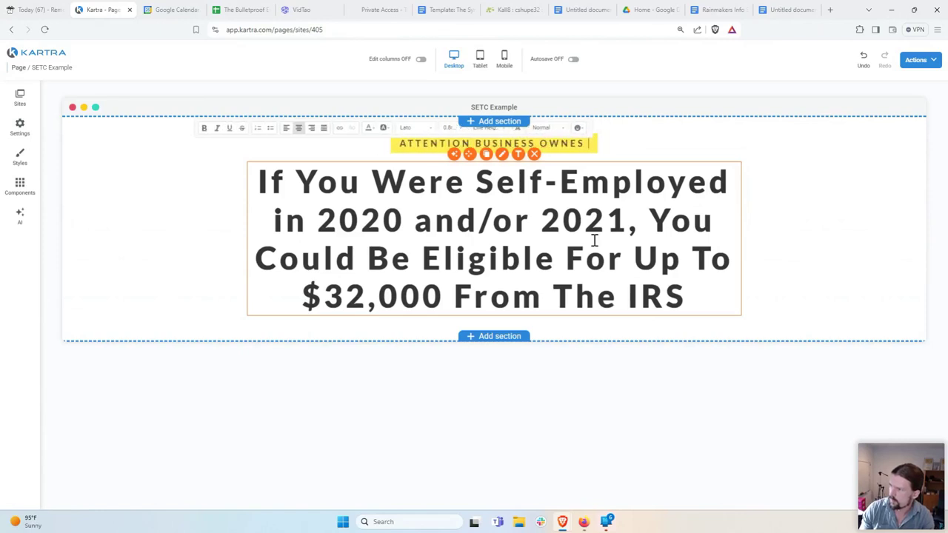
type("RS & GIG Worker")
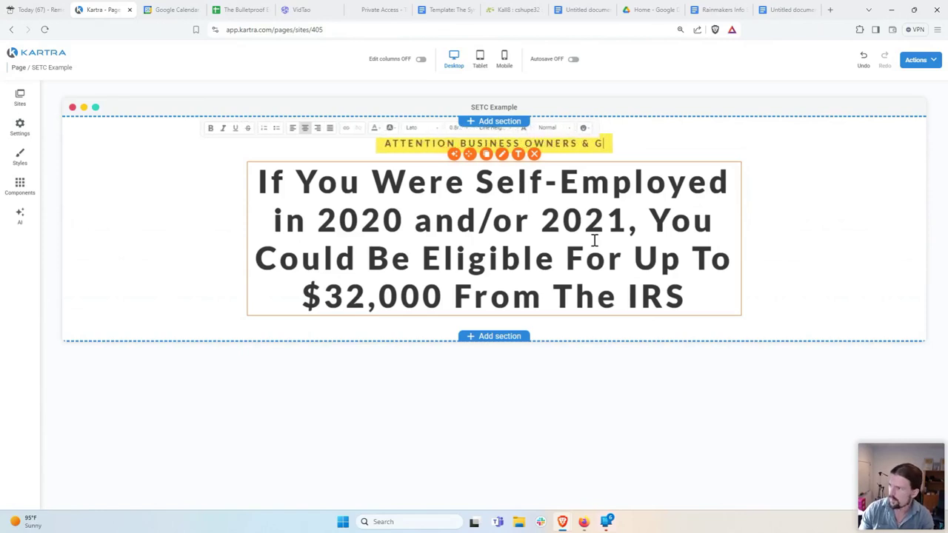
key("BackSpace")
key("BackSpace")
key("BackSpace")
key("BackSpace")
key("BackSpace")
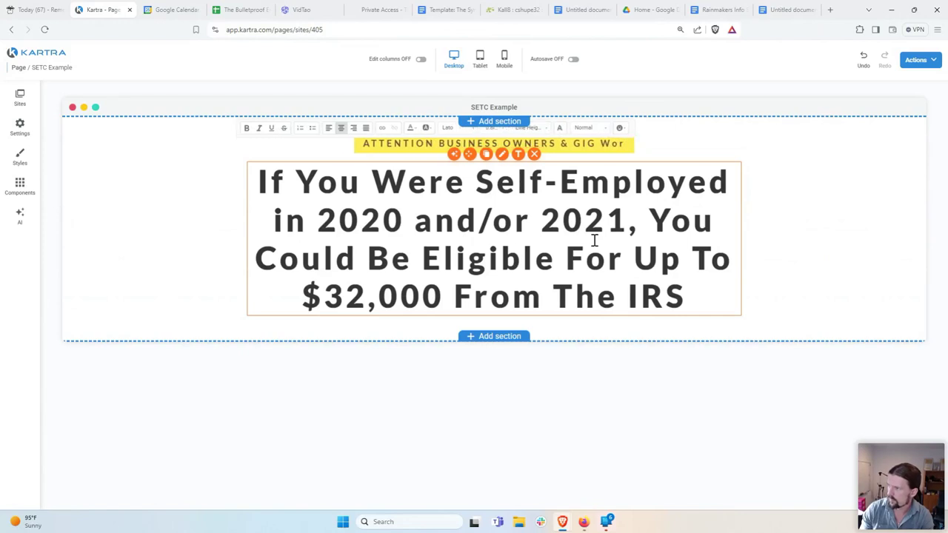
type("ORKERS")
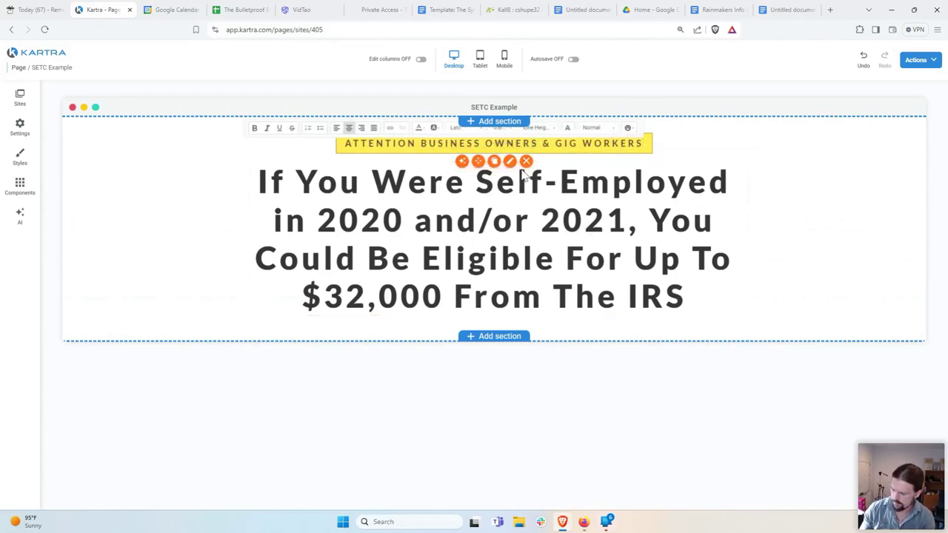
type(", FREELANCER")
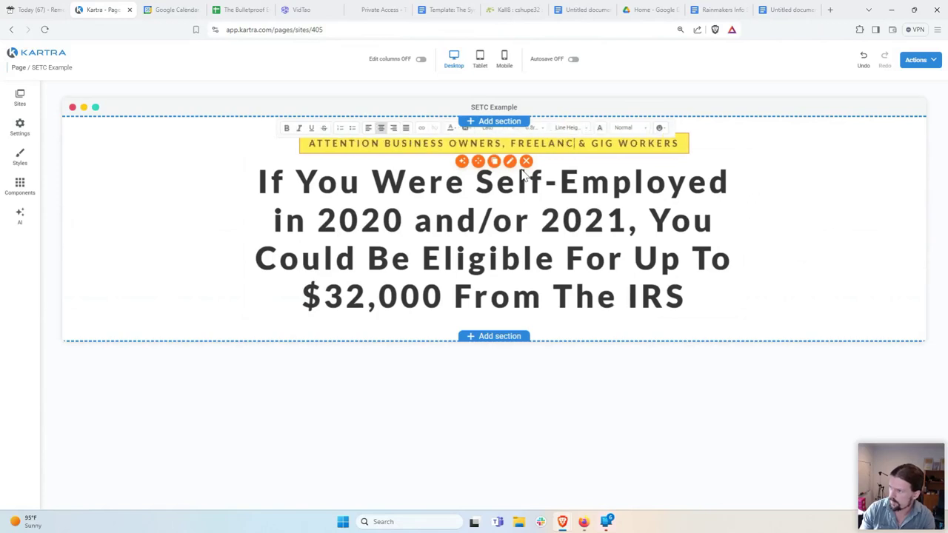
type("S")
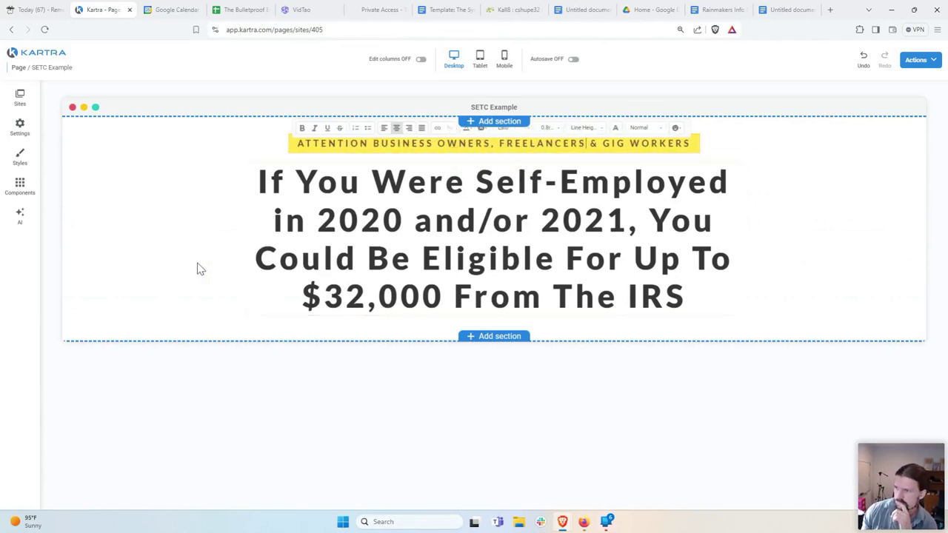
left_click(186, 339)
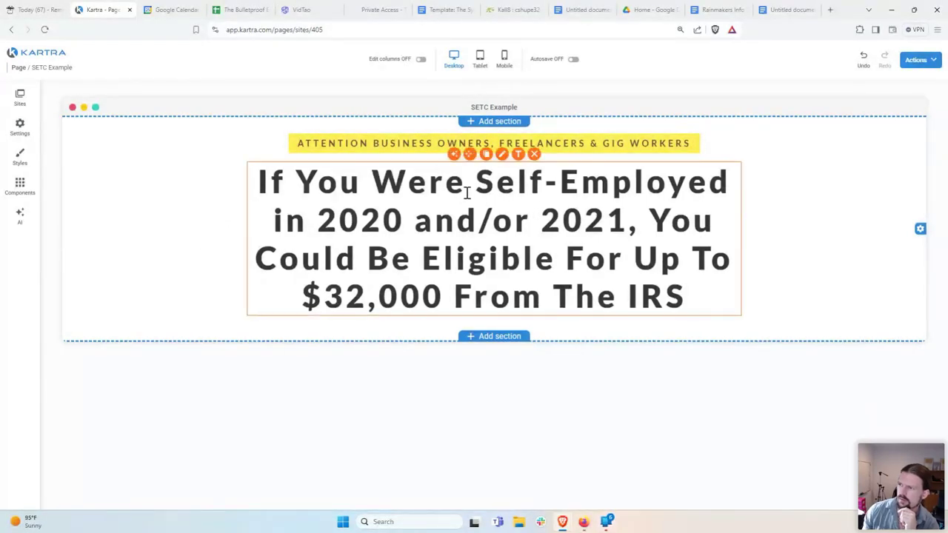
left_click(477, 185)
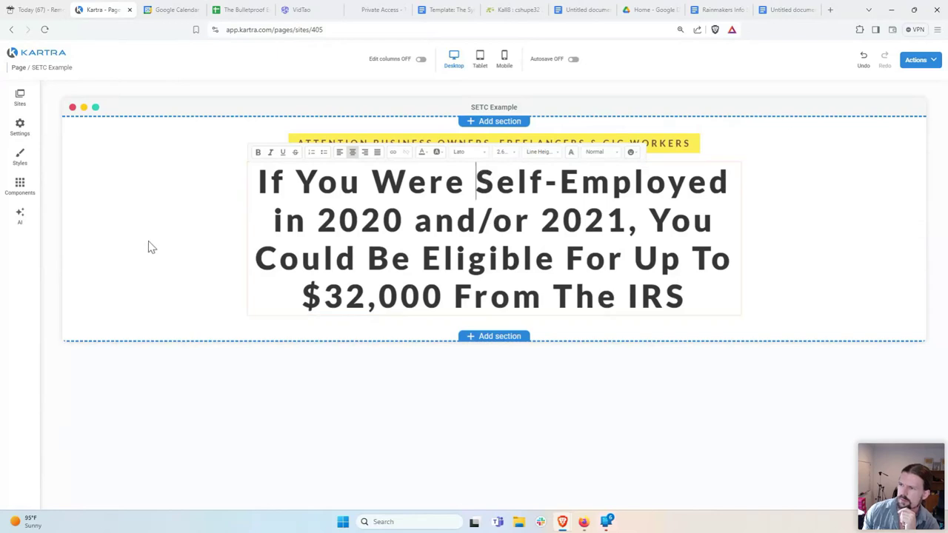
Step: Delete 'If You Were Self-Employed in 2020 and/or 2021,' from the start of the headline
left_click(177, 233)
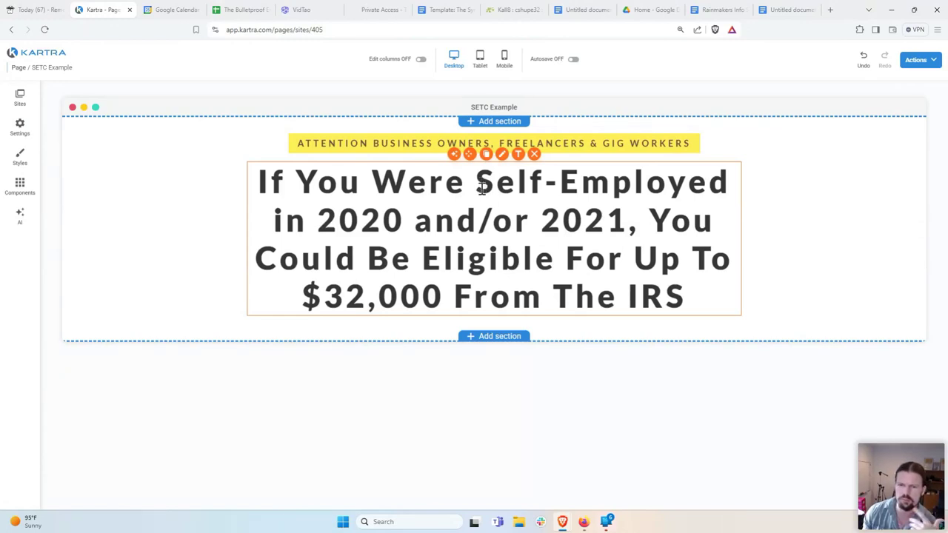
left_click(446, 210)
left_click(496, 185)
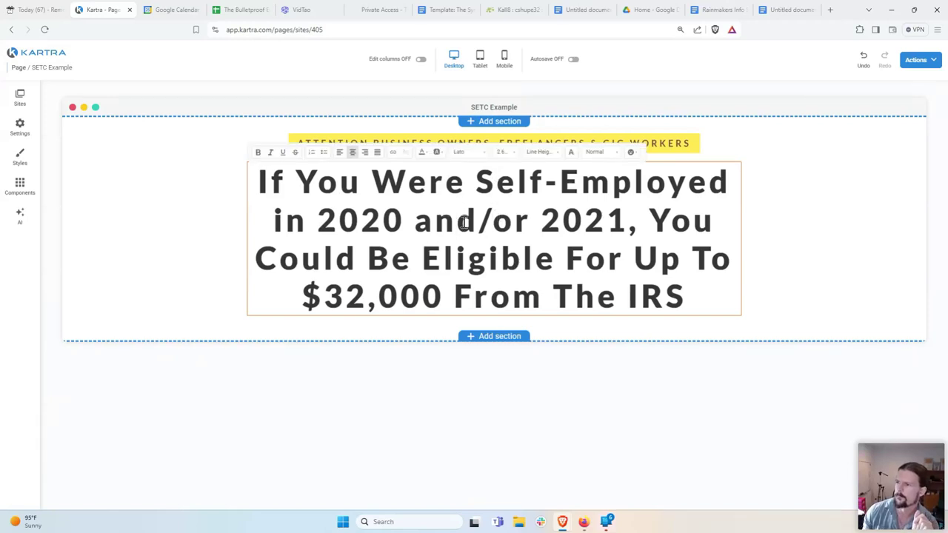
left_click_drag(653, 223, 261, 181)
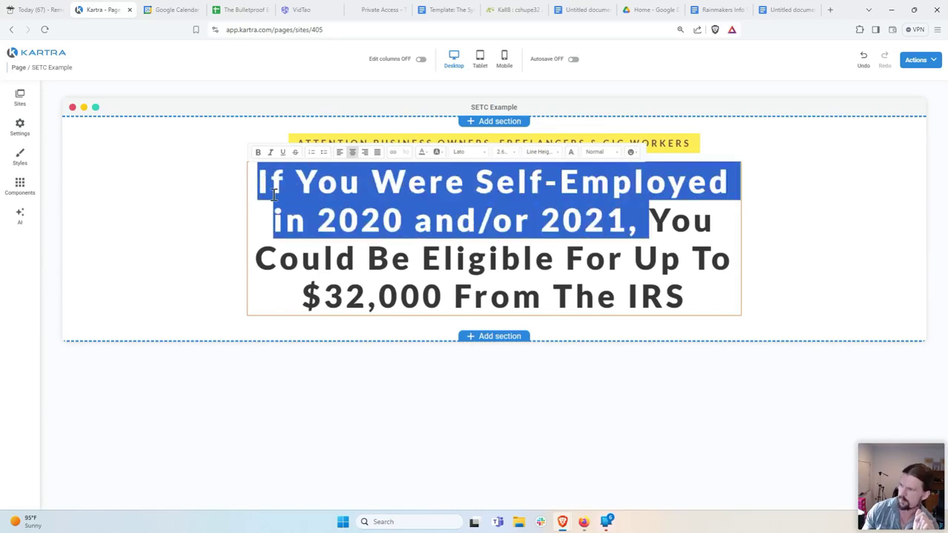
key("BackSpace")
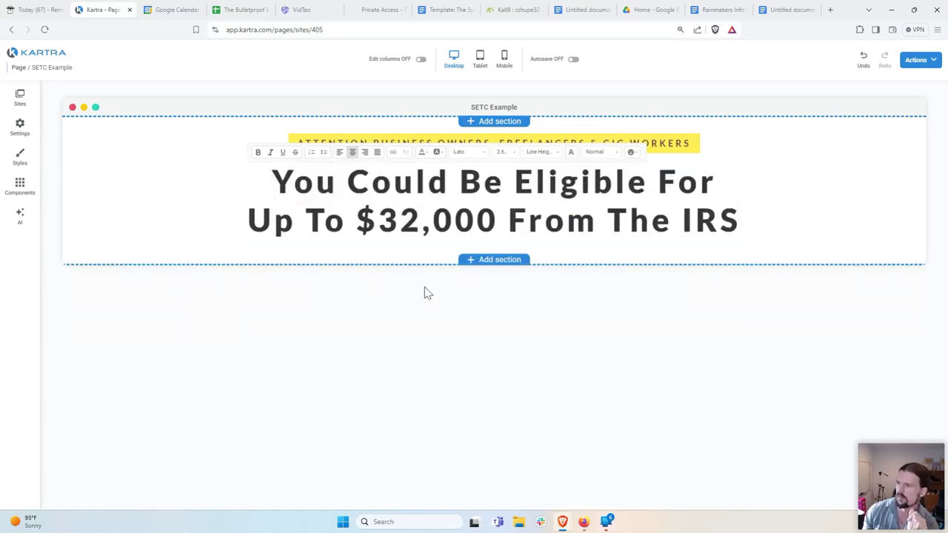
left_click(306, 171)
left_click(217, 198)
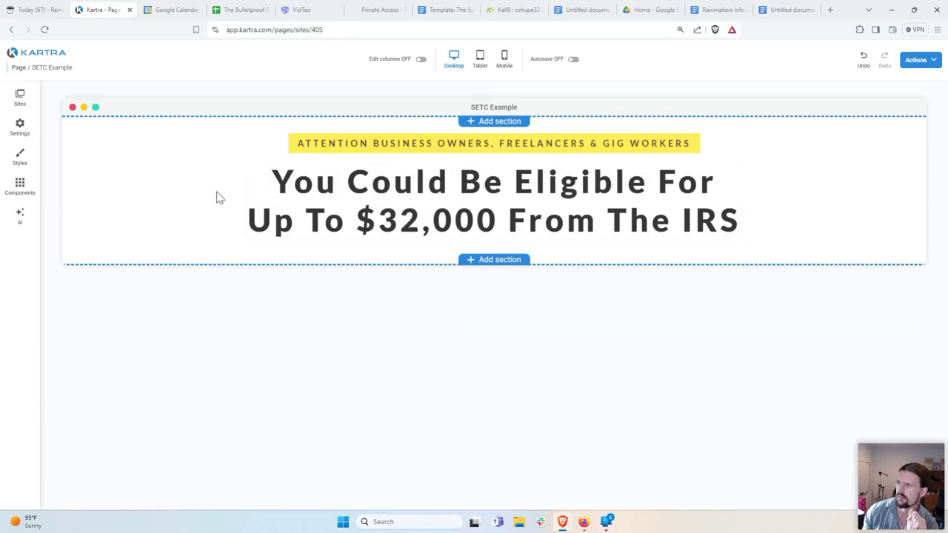
Step: Remove the stray trailing space after 'IRS' at the end of the headline
left_click(736, 230)
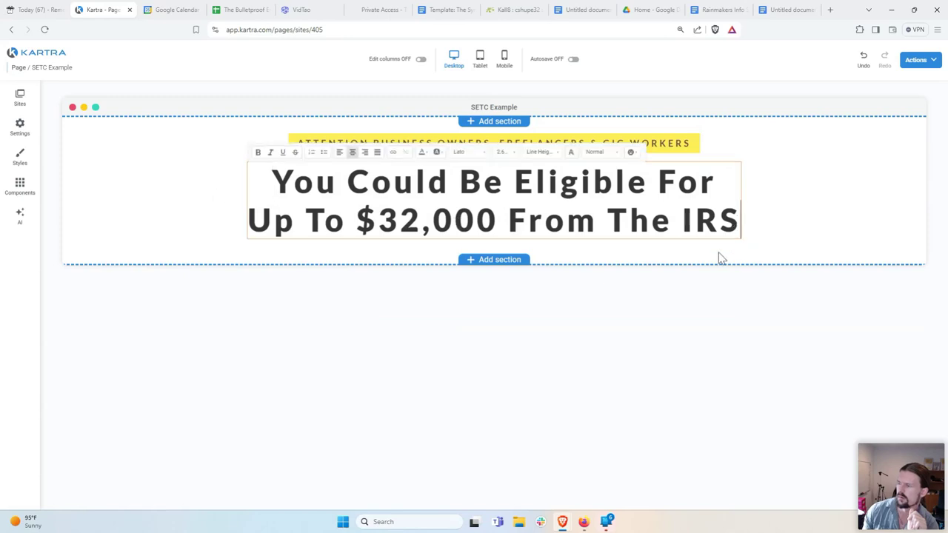
left_click(722, 258)
left_click(629, 220)
left_click(721, 220)
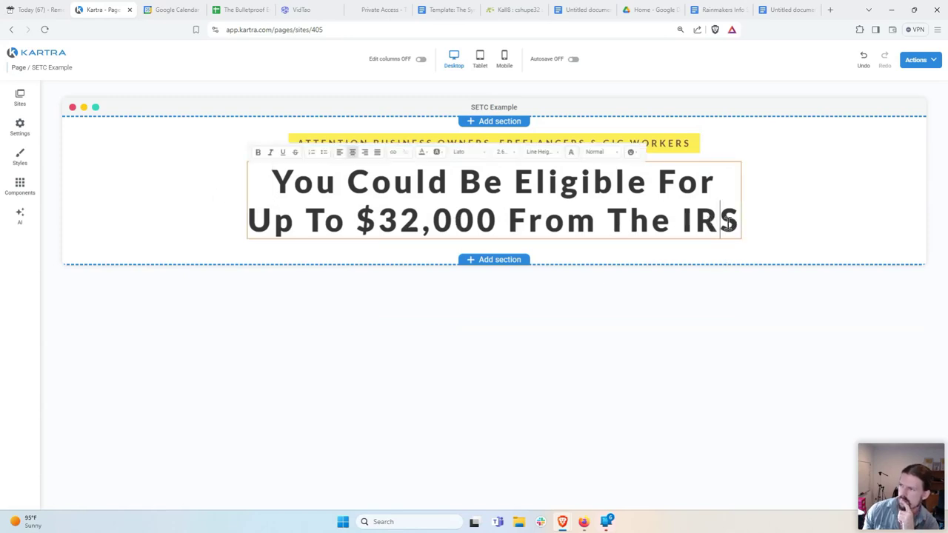
left_click(720, 258)
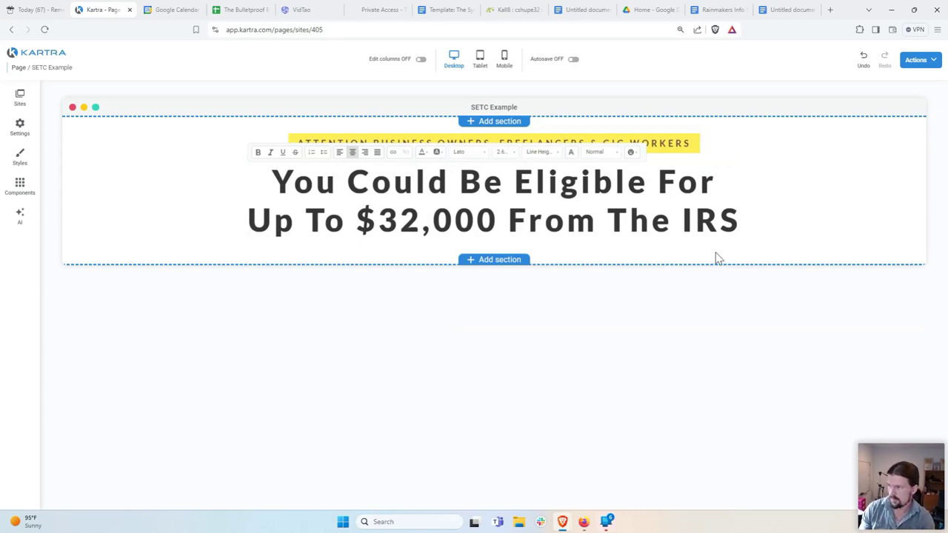
left_click(509, 220)
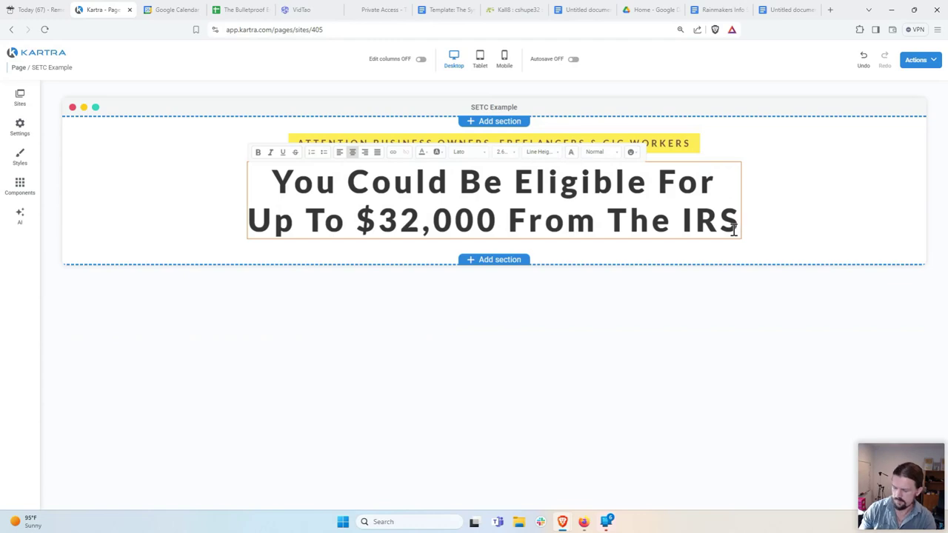
left_click(733, 229)
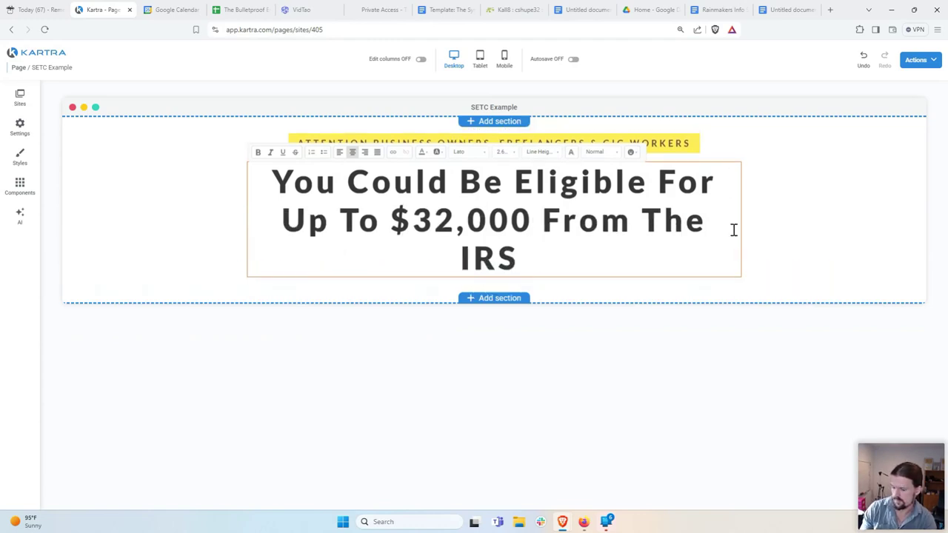
key("BackSpace")
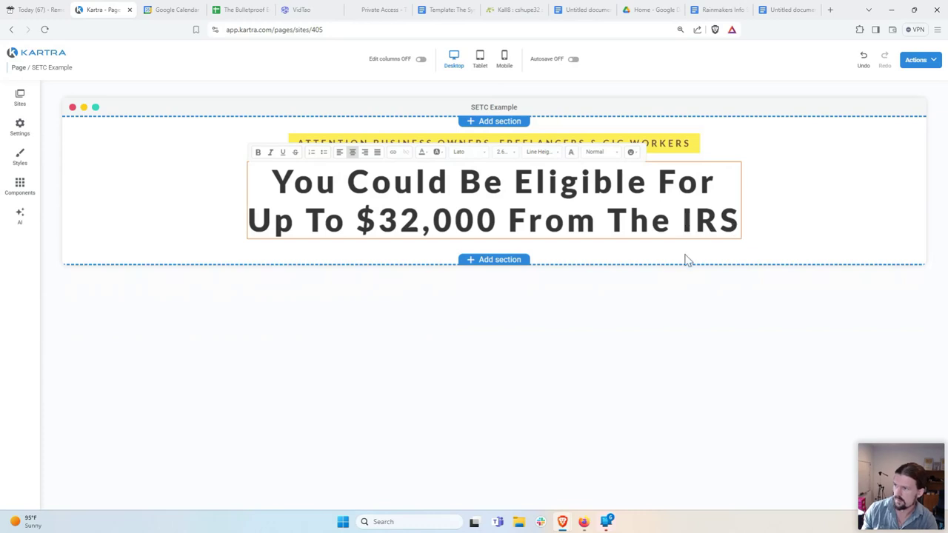
left_click(681, 299)
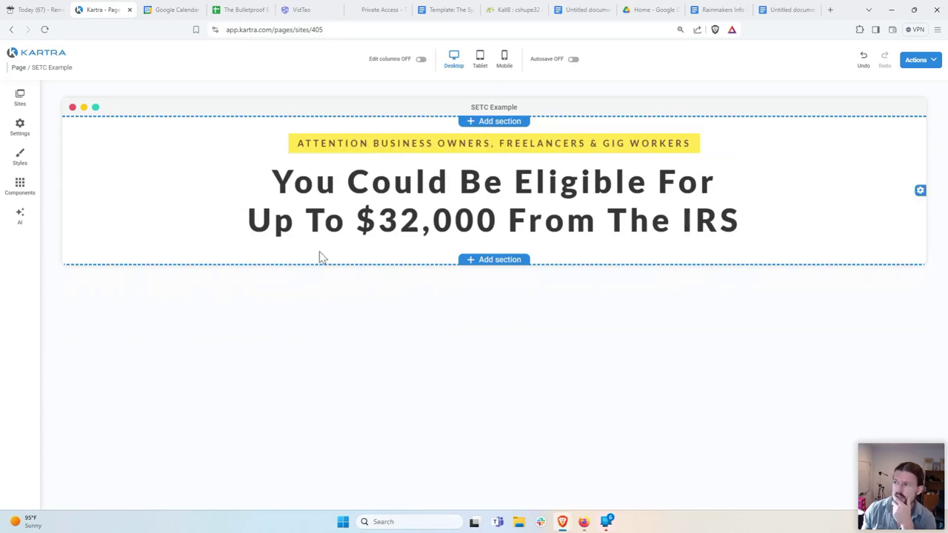
mouse_move(466, 201)
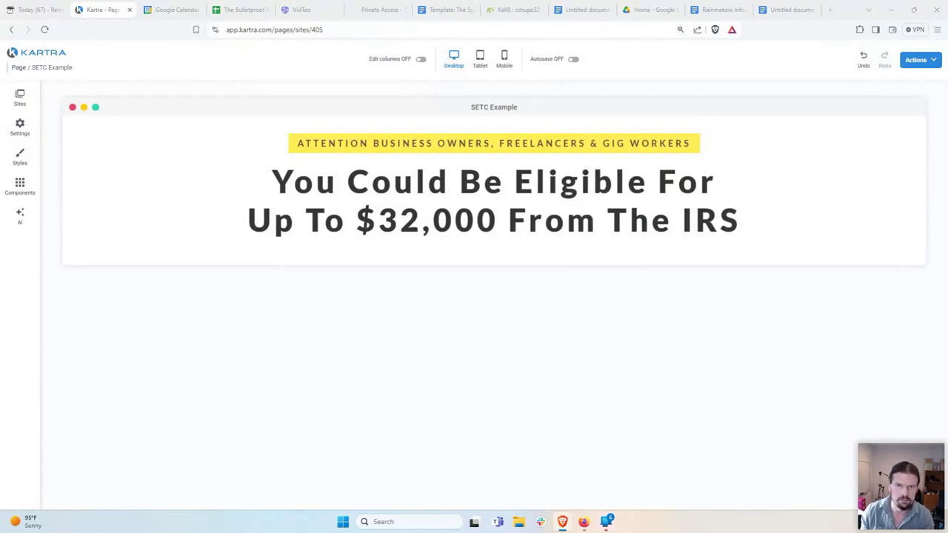
Step: Load the Gig Worker Solutions dashboard in a new tab and open the Broker Dashboard
left_click(830, 10)
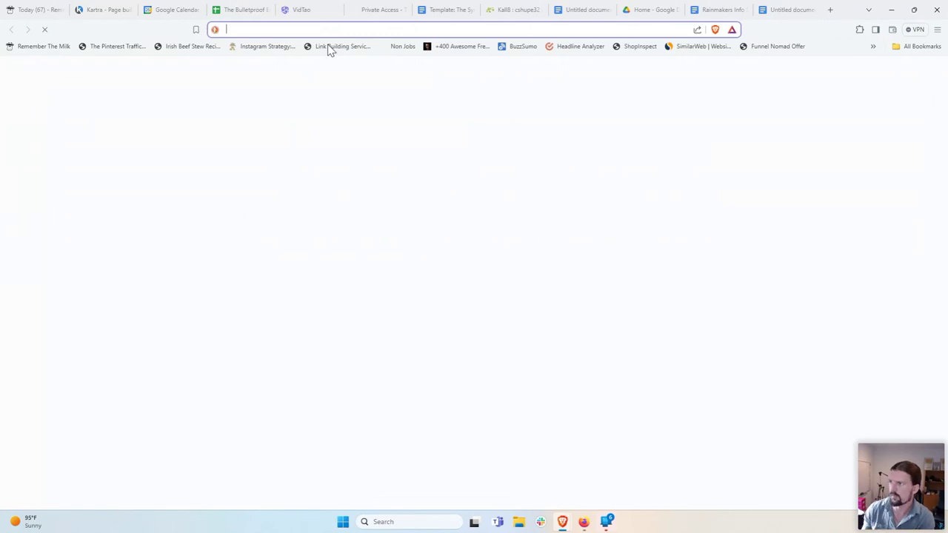
type("https://app.gigworkersolutions.com/dashboard/broker/dashboard/")
key("Return")
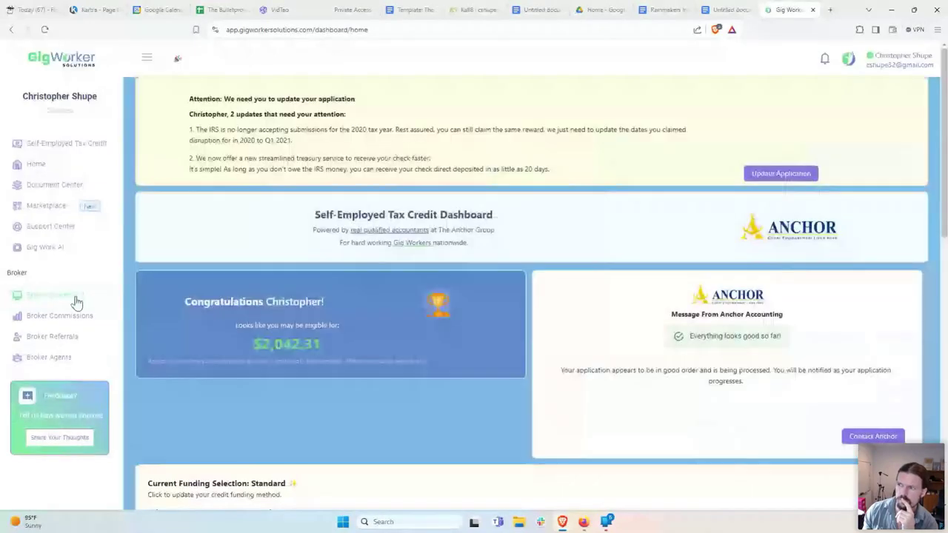
left_click(77, 299)
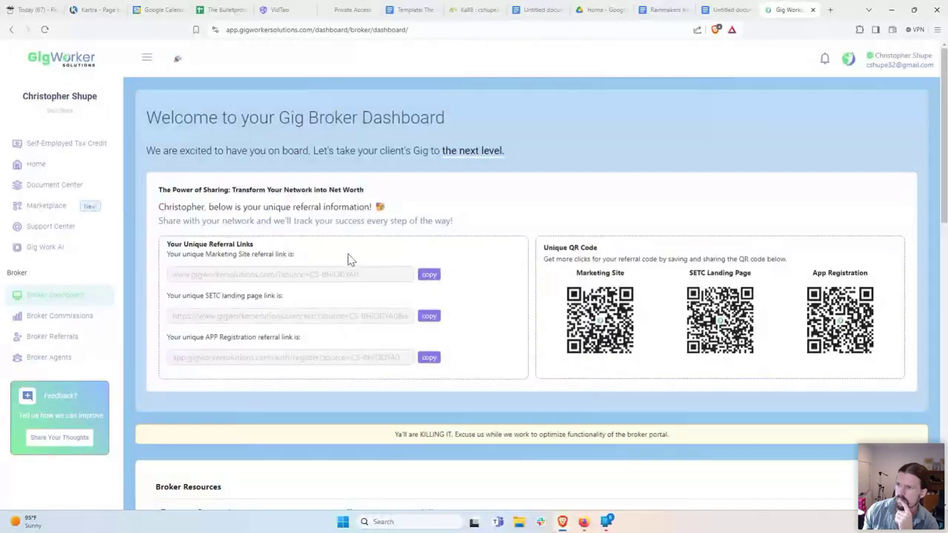
Step: Copy the SETC landing page referral link and open a fresh blank tab for it
left_click_drag(167, 298, 309, 307)
left_click(293, 302)
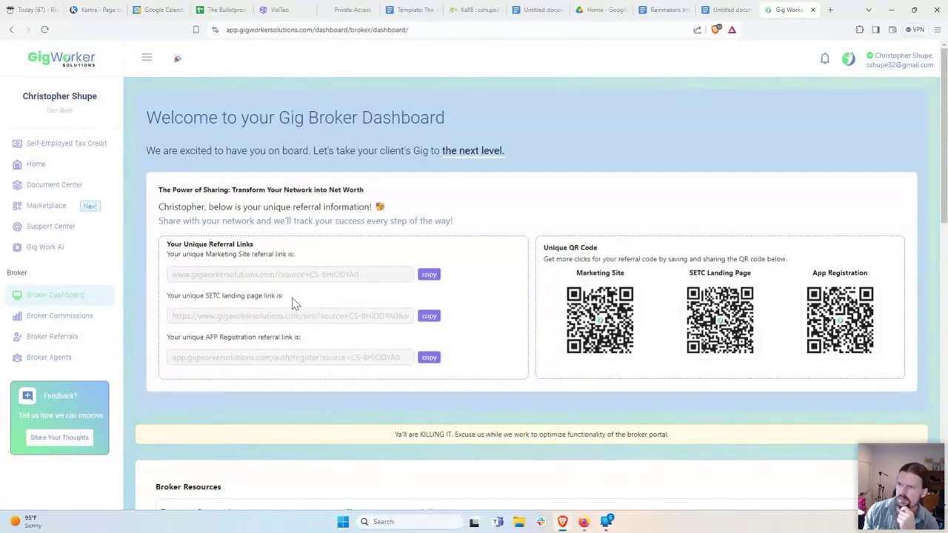
left_click(429, 316)
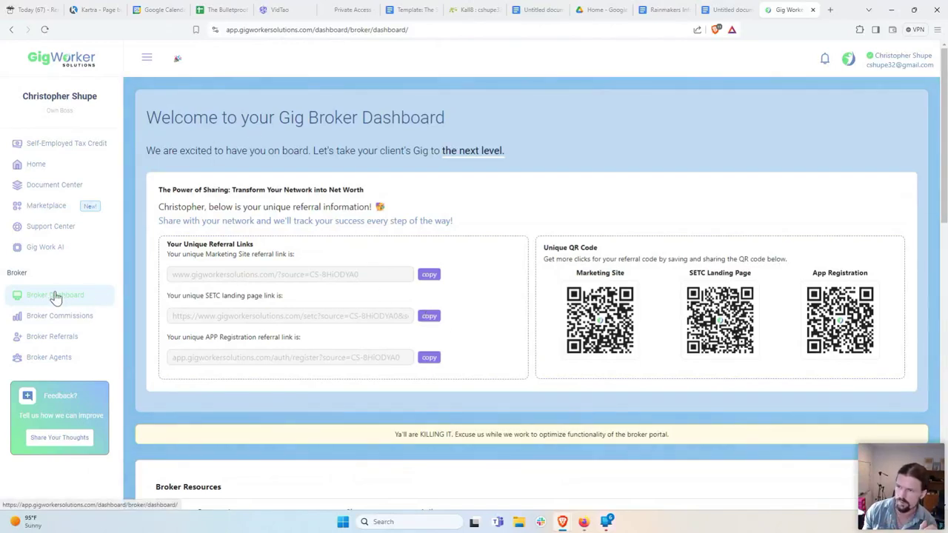
left_click_drag(168, 296, 294, 302)
left_click(294, 301)
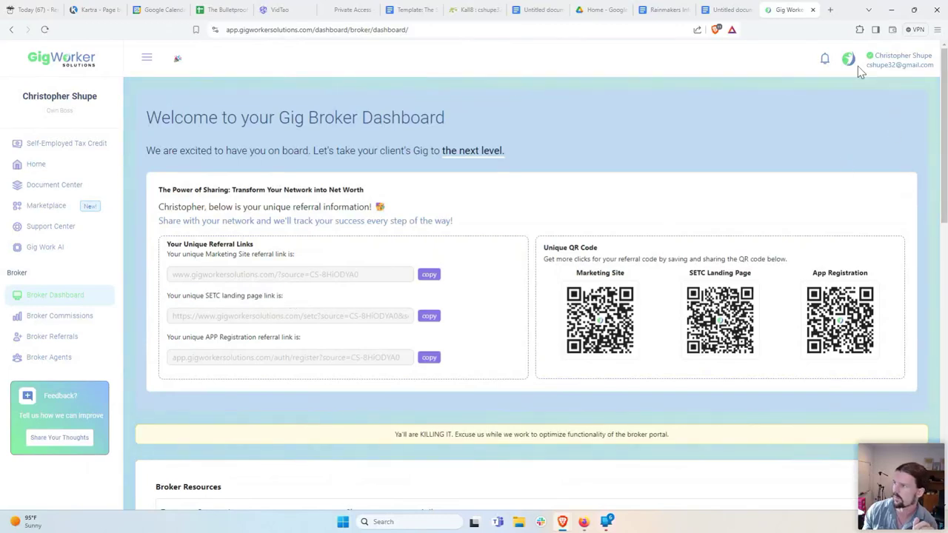
left_click(830, 10)
right_click(402, 30)
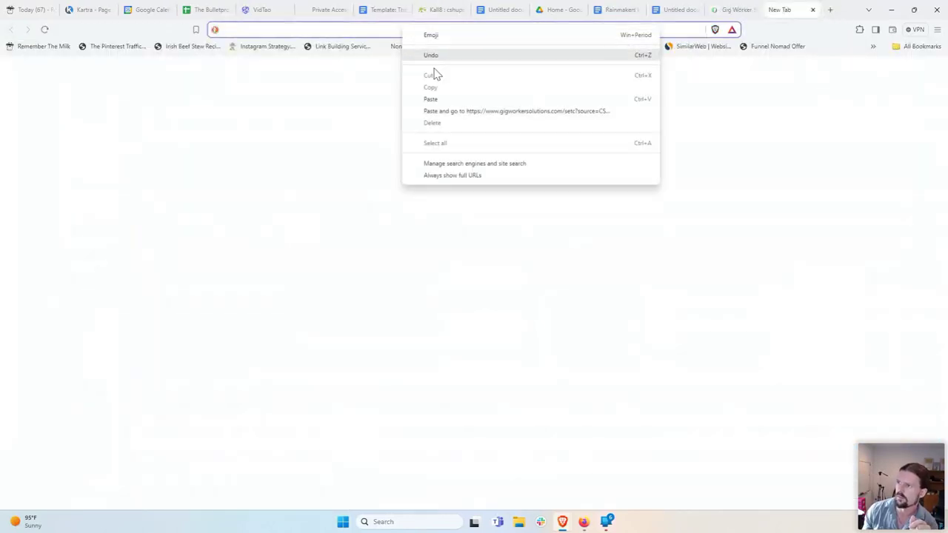
Step: Paste and open the copied SETC referral link to view the landing page
left_click(456, 112)
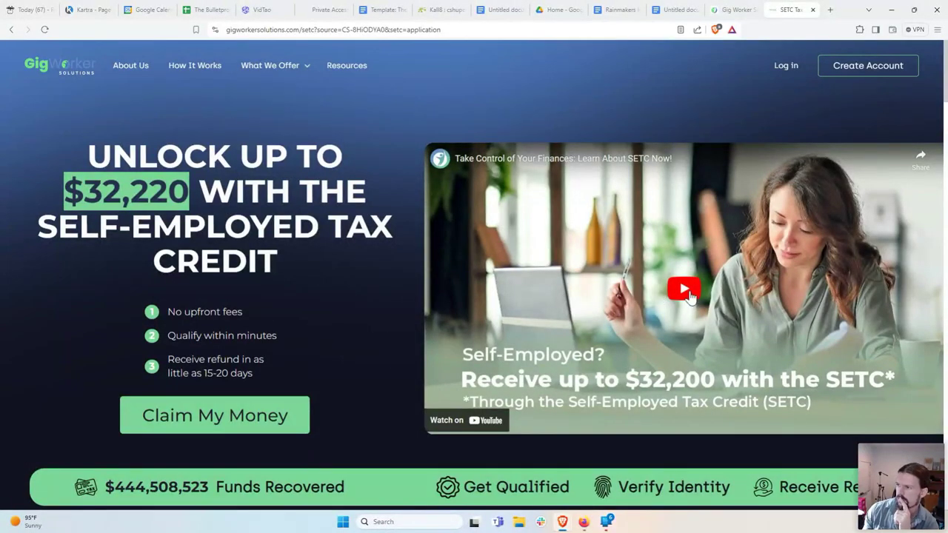
scroll(379, 343, "down", 2)
scroll(379, 343, "down", 1)
scroll(381, 342, "up", 3)
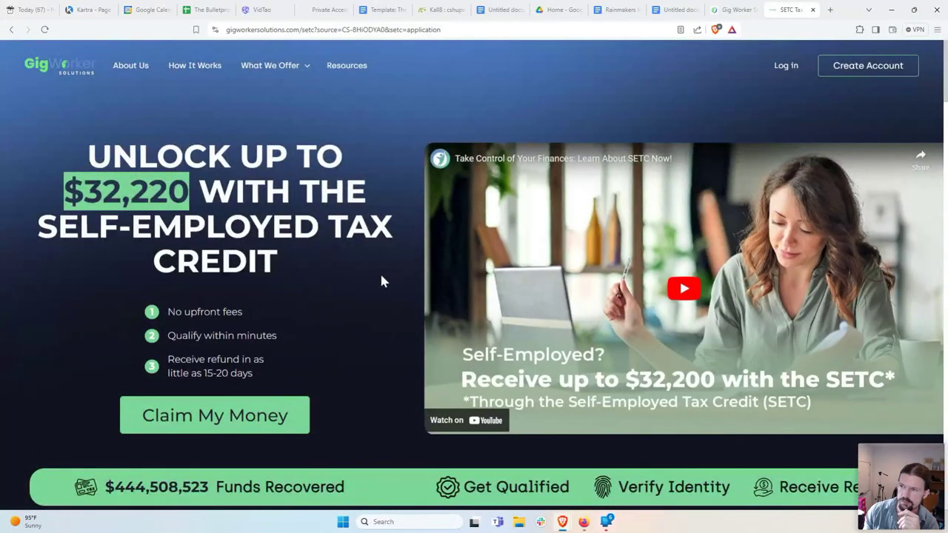
Step: Play the explainer video on YouTube, pause it, close that tab and reload the SETC page
left_click(683, 302)
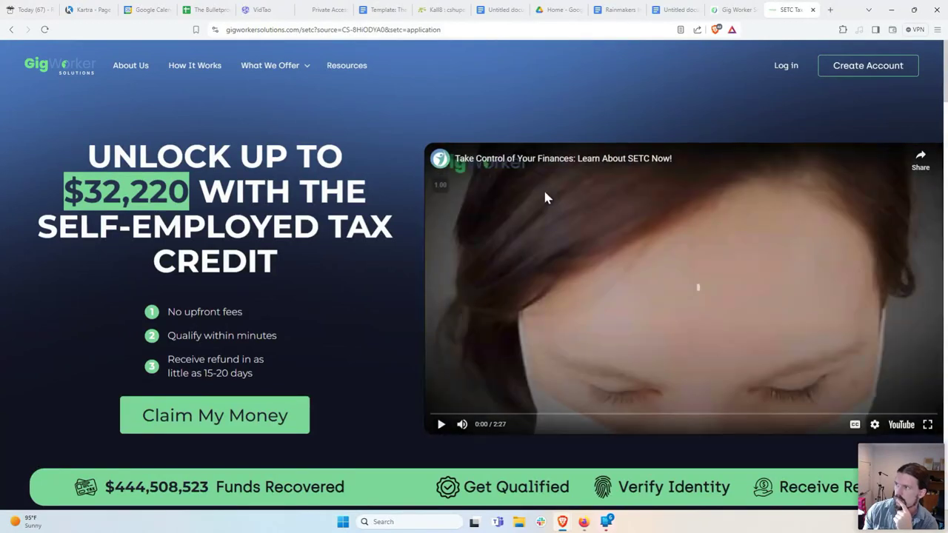
left_click(577, 162)
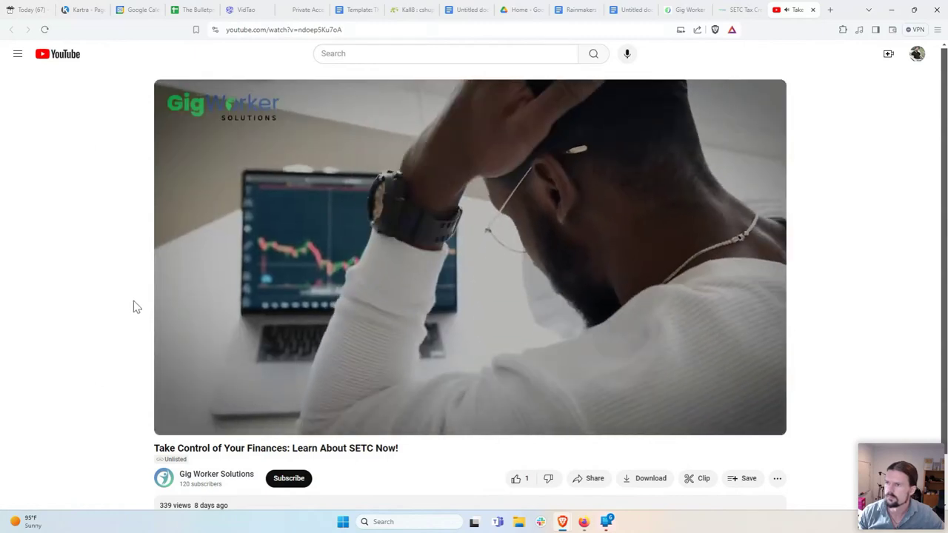
mouse_move(186, 323)
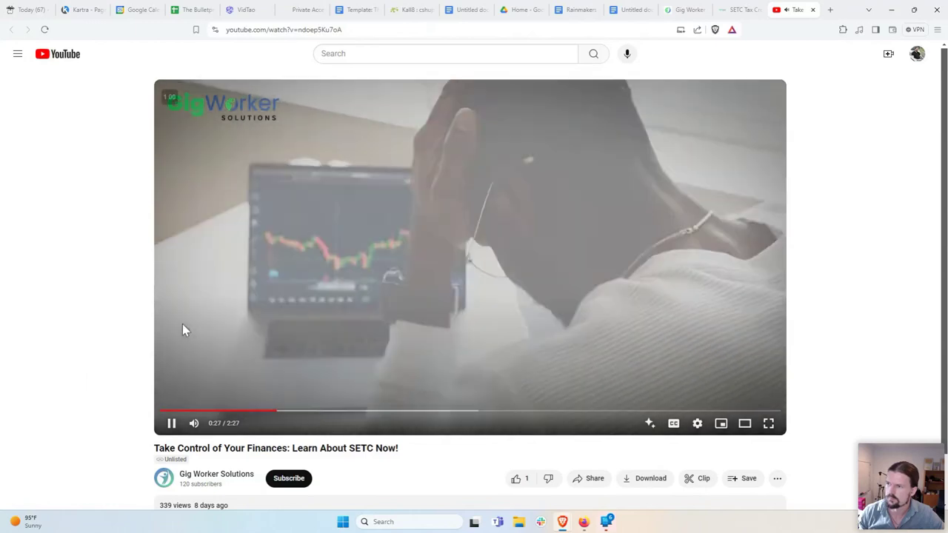
left_click(182, 324)
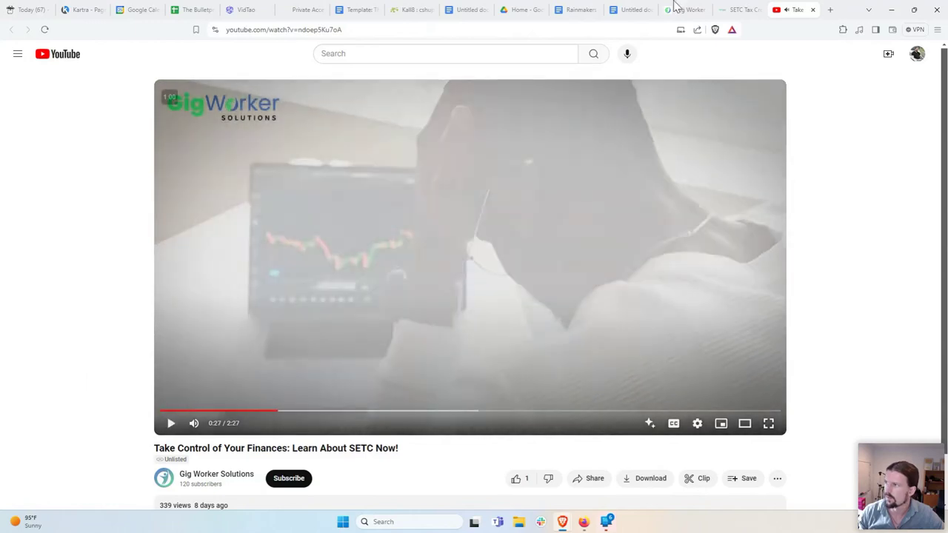
left_click(812, 10)
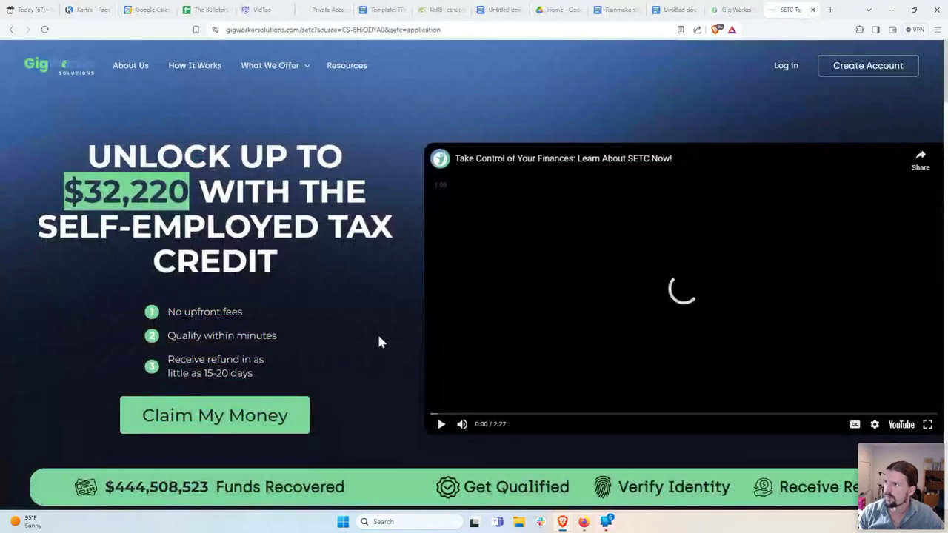
left_click(44, 29)
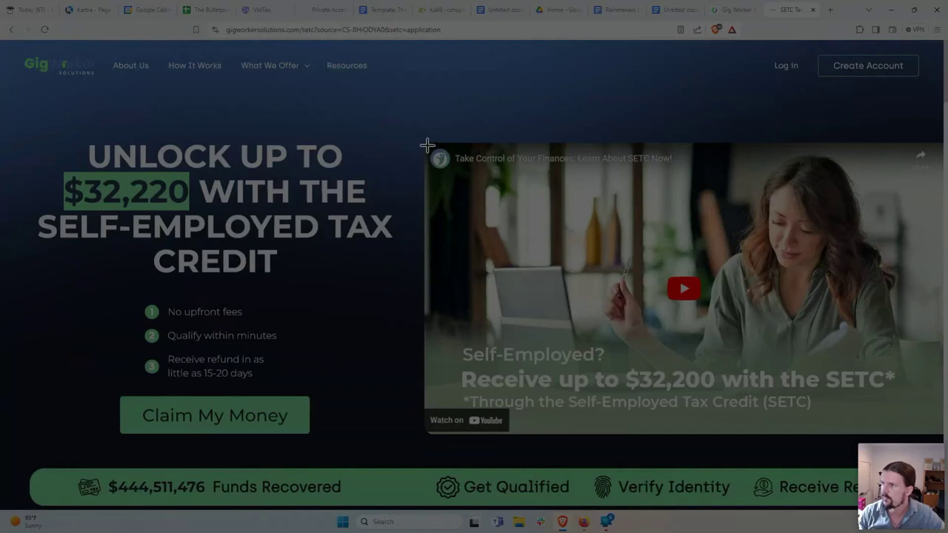
Step: Snip a screenshot of the SETC video thumbnail and switch back to the Kartra editor
left_click_drag(427, 145, 943, 437)
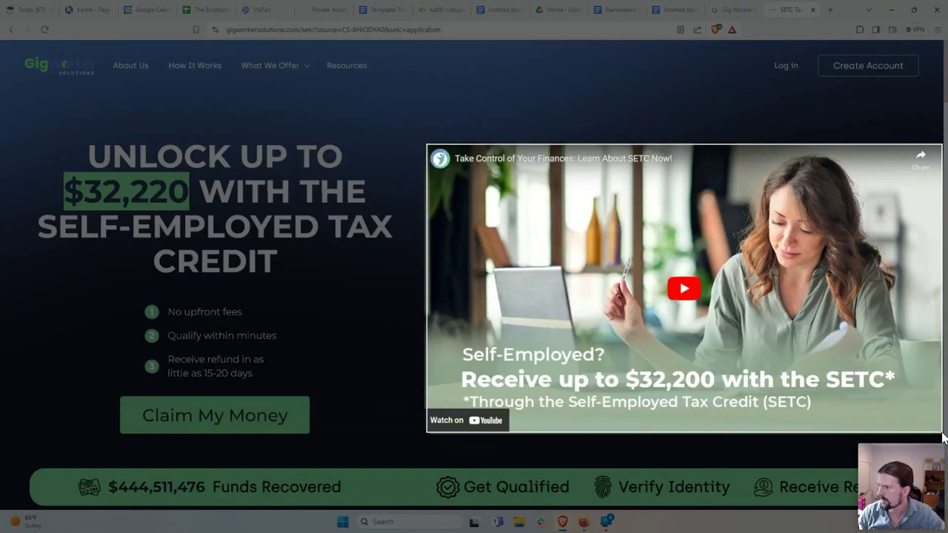
left_click_drag(943, 437, 943, 437)
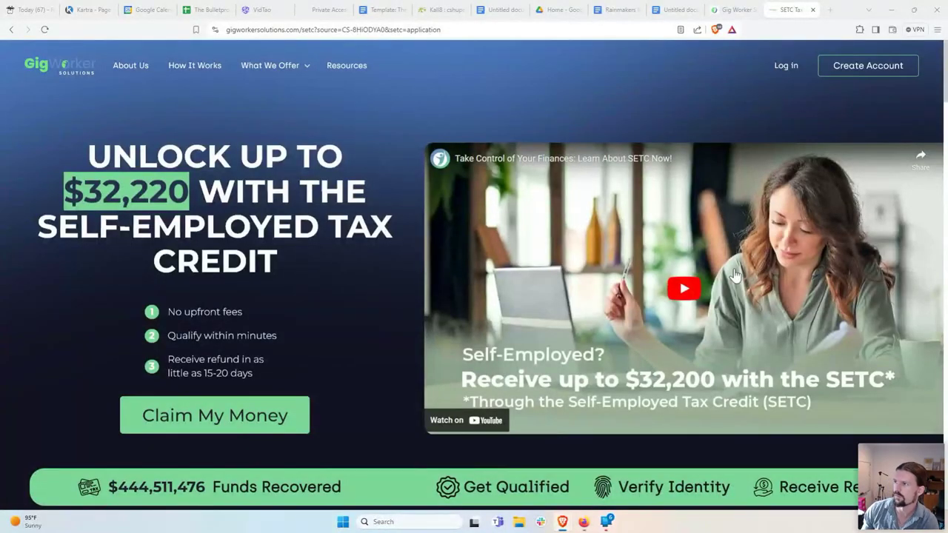
left_click(88, 10)
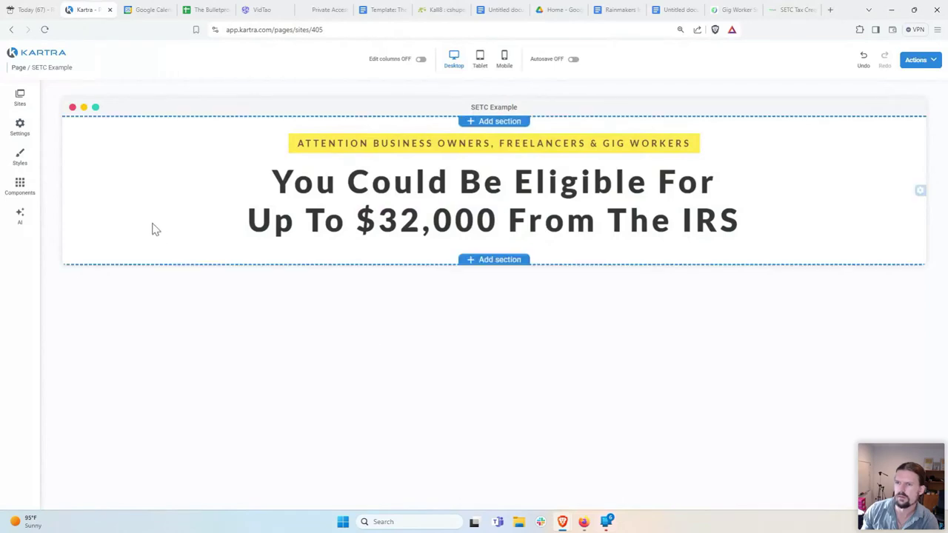
Step: Drag a new Image component onto the page below the headline
left_click(20, 185)
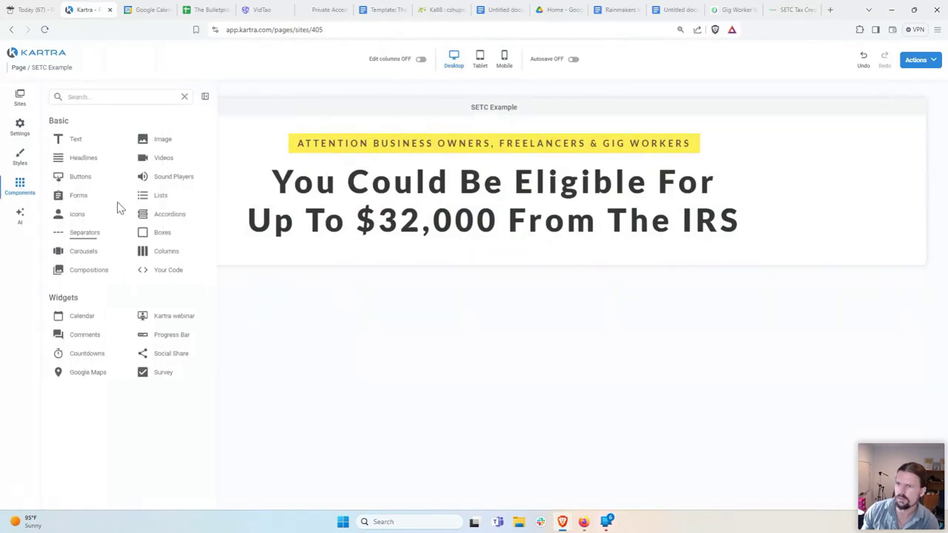
left_click(154, 141)
left_click_drag(121, 169, 480, 316)
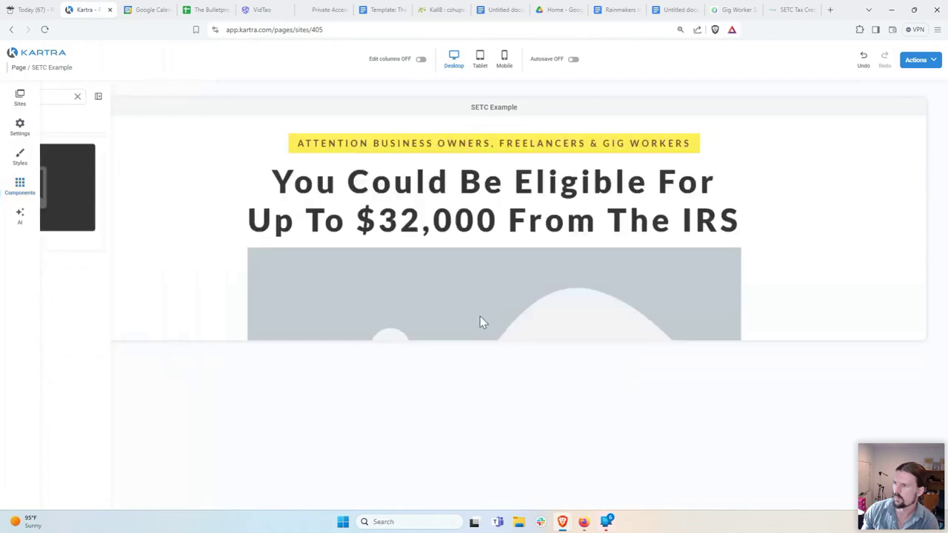
scroll(485, 311, "down", 1)
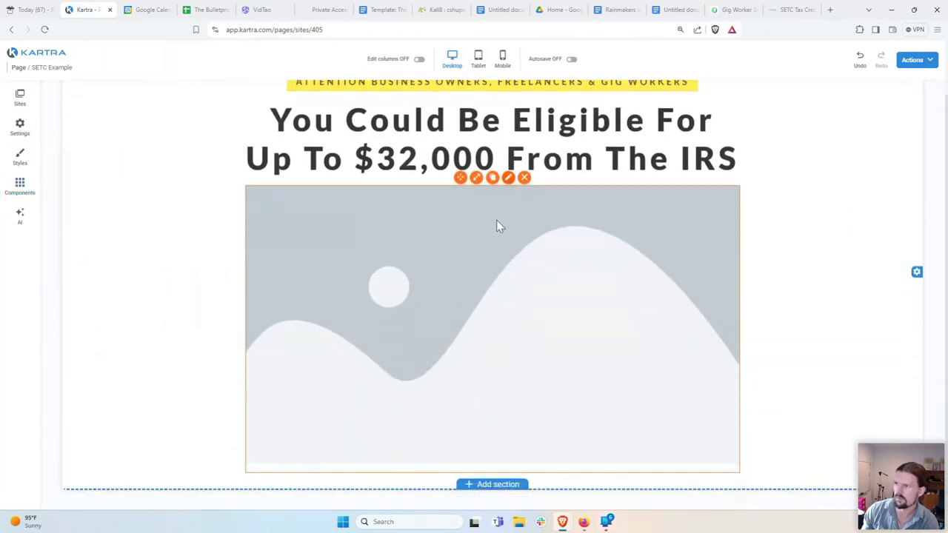
Step: Upload the newest screenshot from Downloads and apply it to the image block
left_click(331, 268)
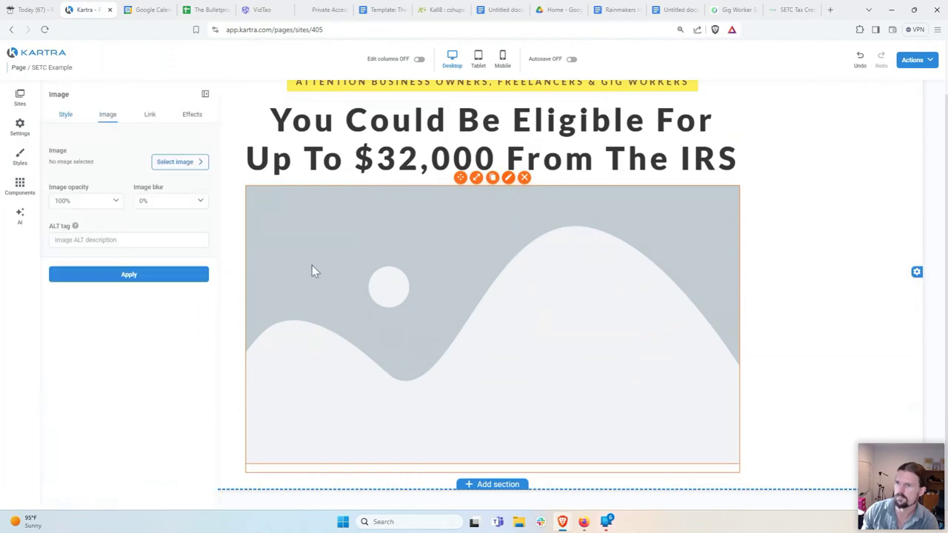
left_click(173, 162)
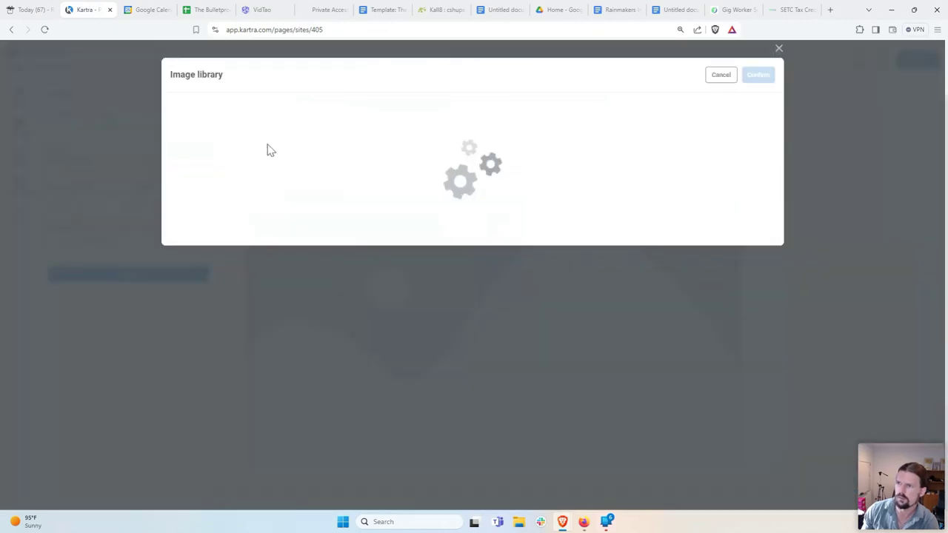
left_click(215, 177)
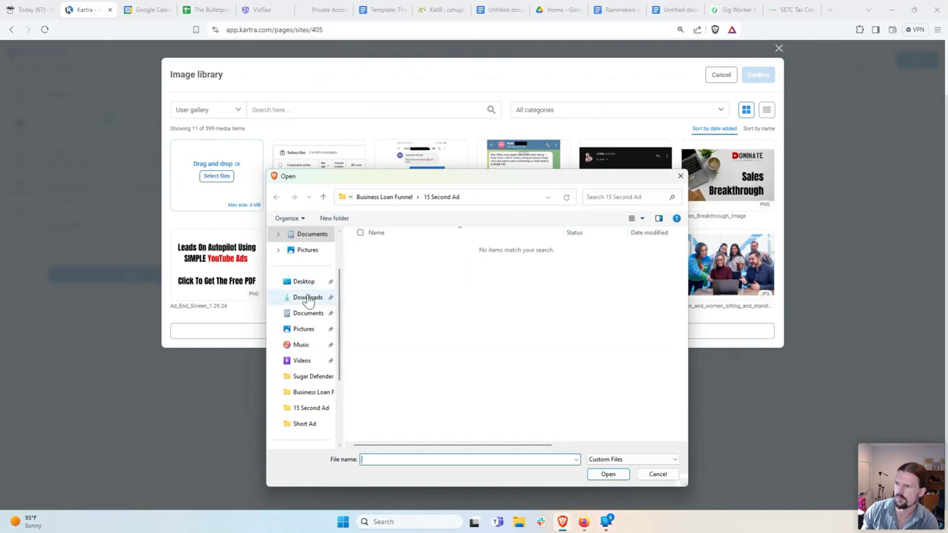
left_click(307, 297)
left_click(390, 262)
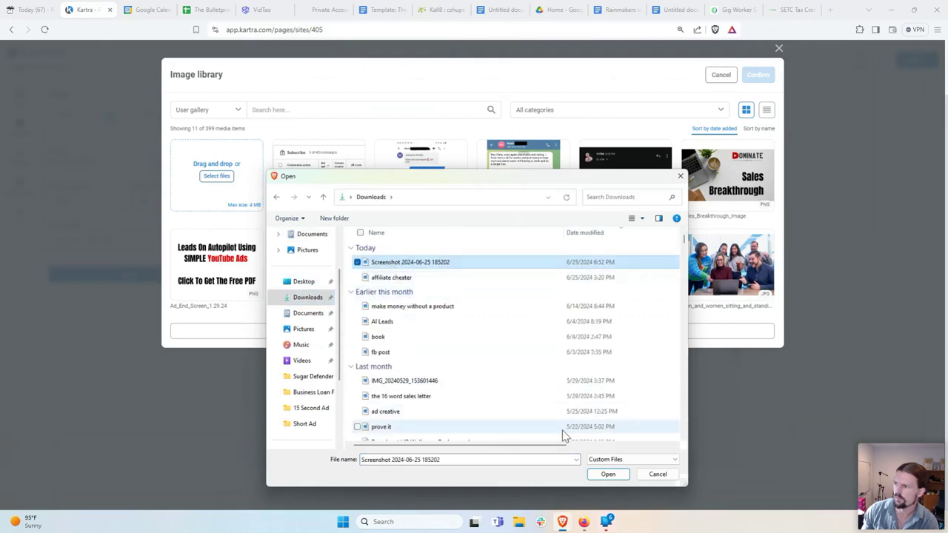
left_click(607, 474)
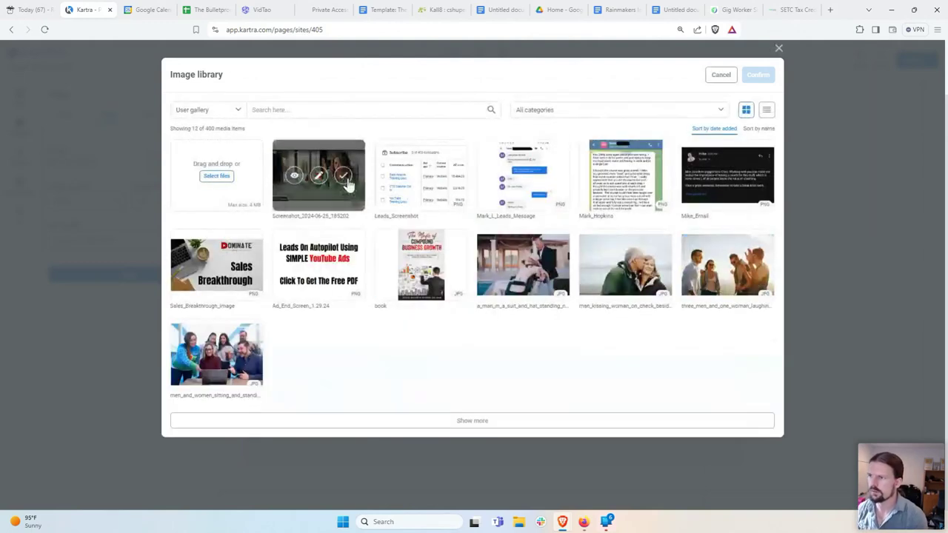
left_click(343, 175)
left_click(757, 77)
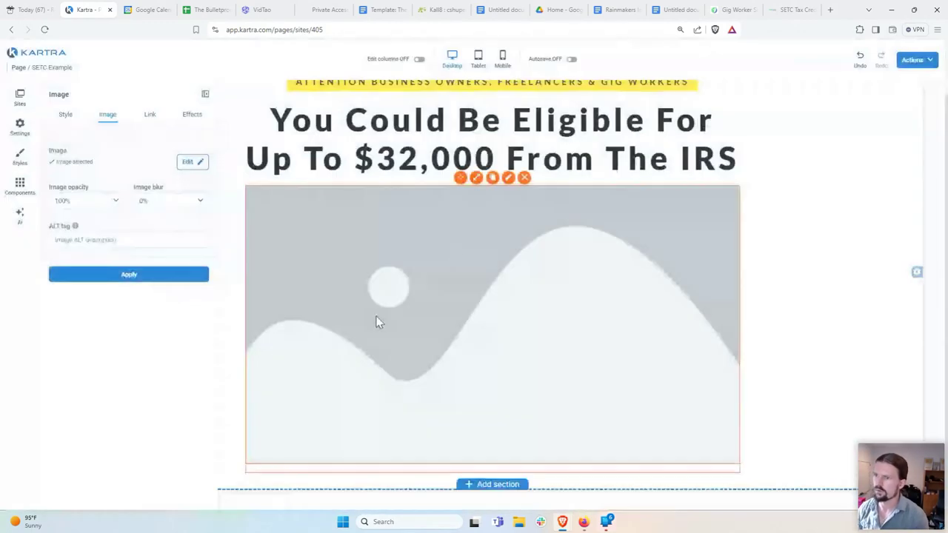
left_click(168, 276)
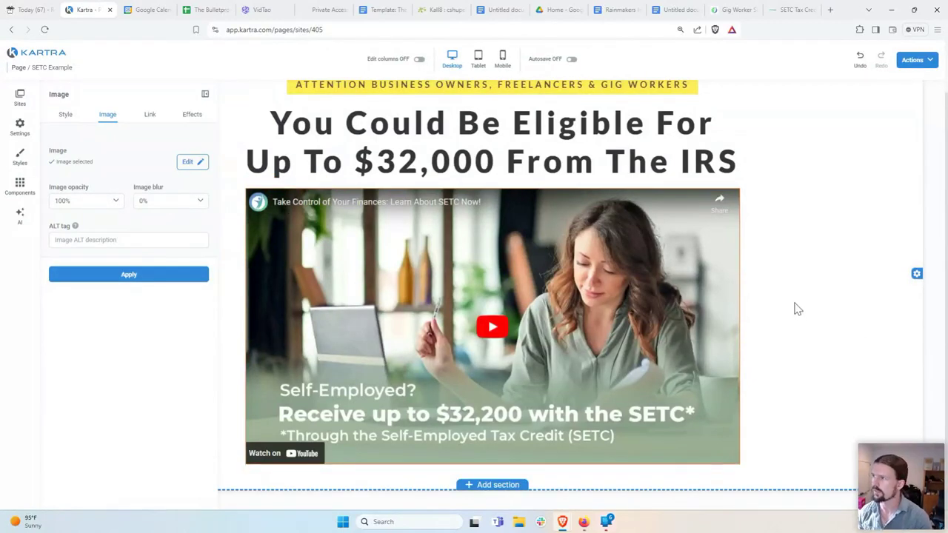
Step: Set the image link to another page and copy the SETC referral link from the broker dashboard
left_click(150, 116)
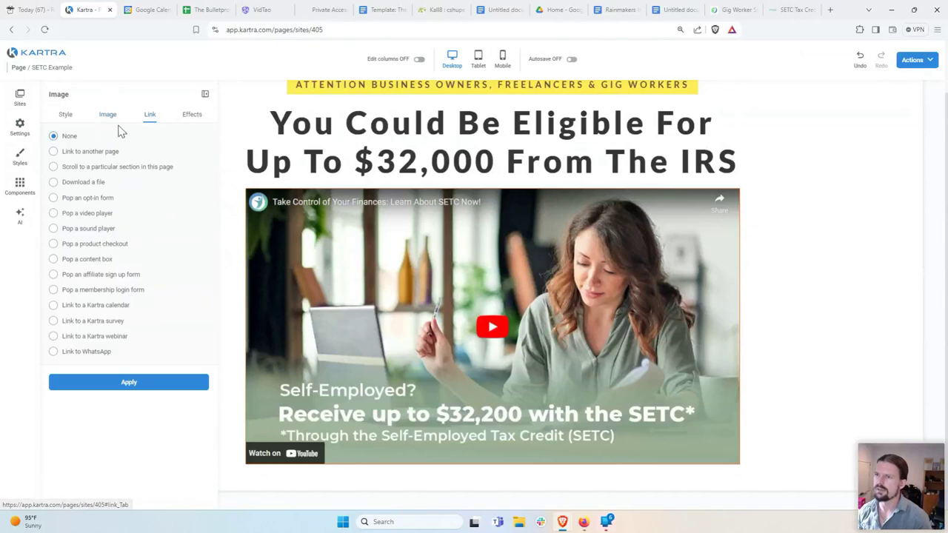
left_click(53, 151)
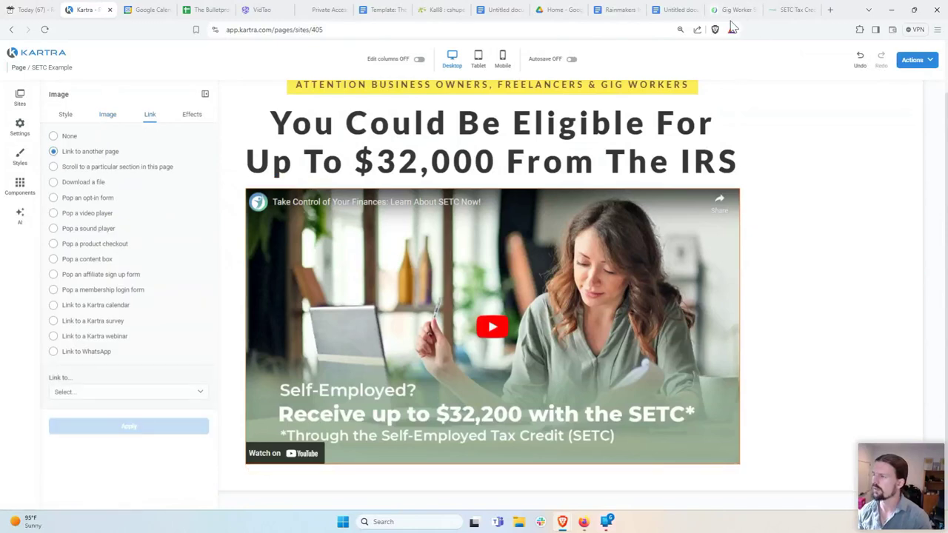
left_click(787, 15)
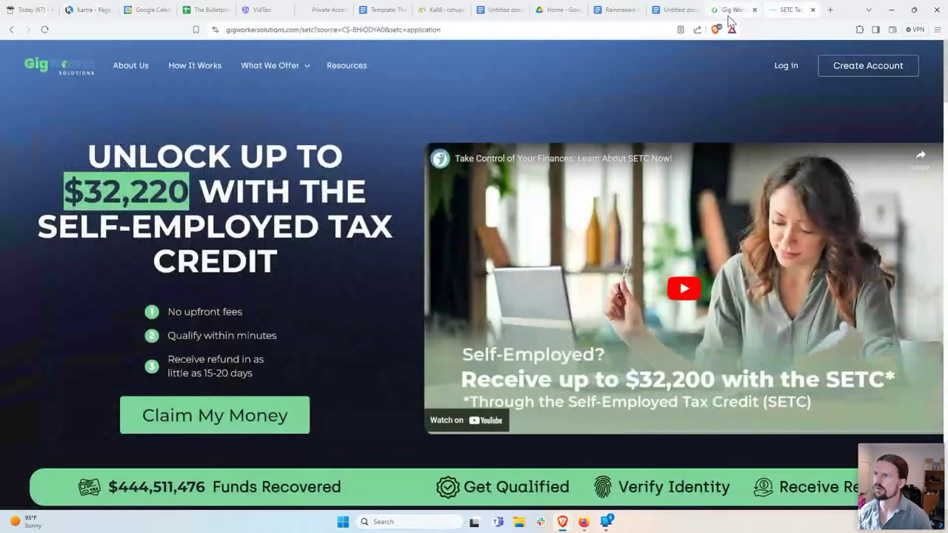
left_click(733, 15)
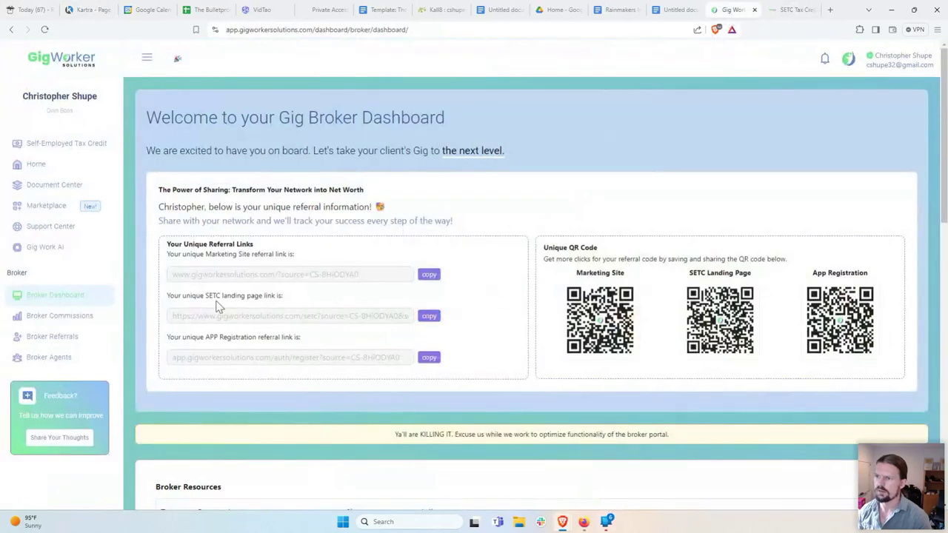
left_click(429, 316)
left_click(89, 10)
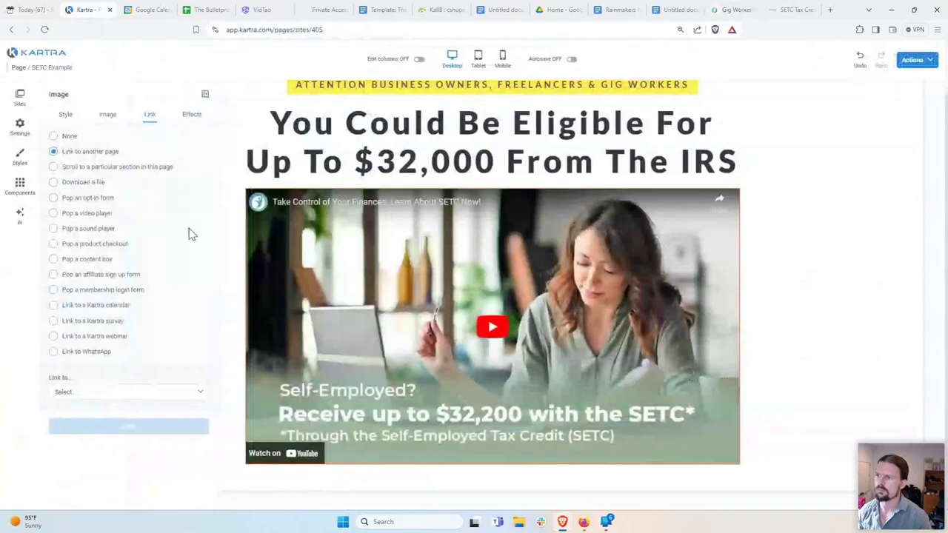
Step: Link the image to an External custom URL using the pasted SETC referral link, then apply and close
left_click(87, 395)
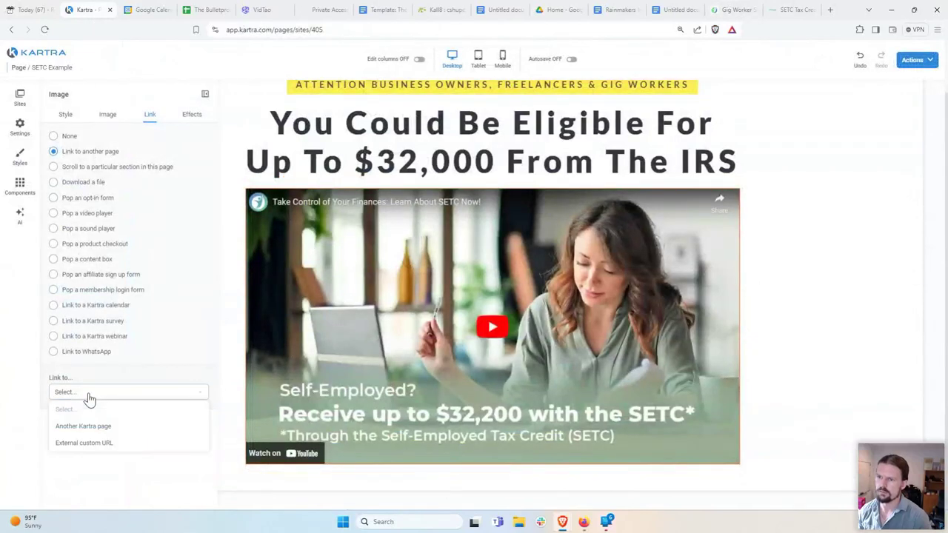
left_click(81, 442)
left_click(125, 431)
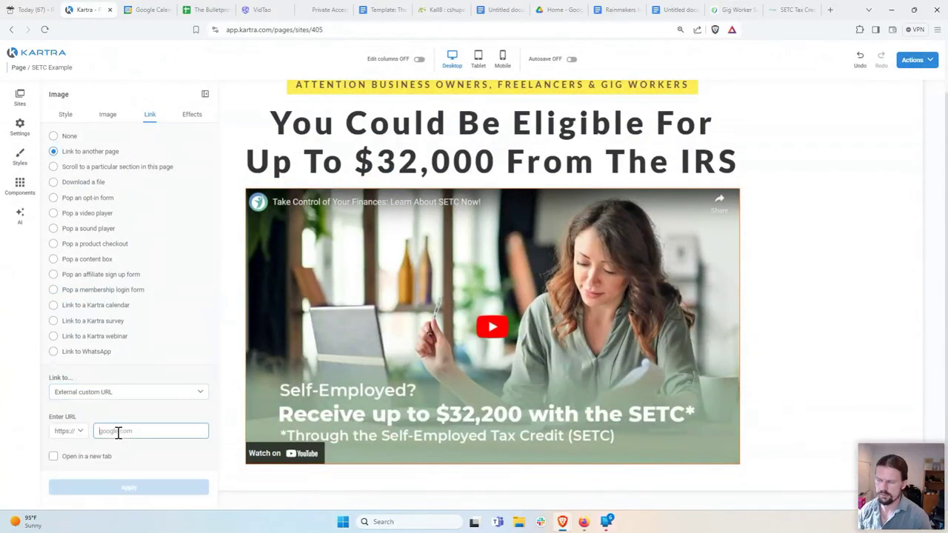
right_click(124, 431)
left_click(158, 319)
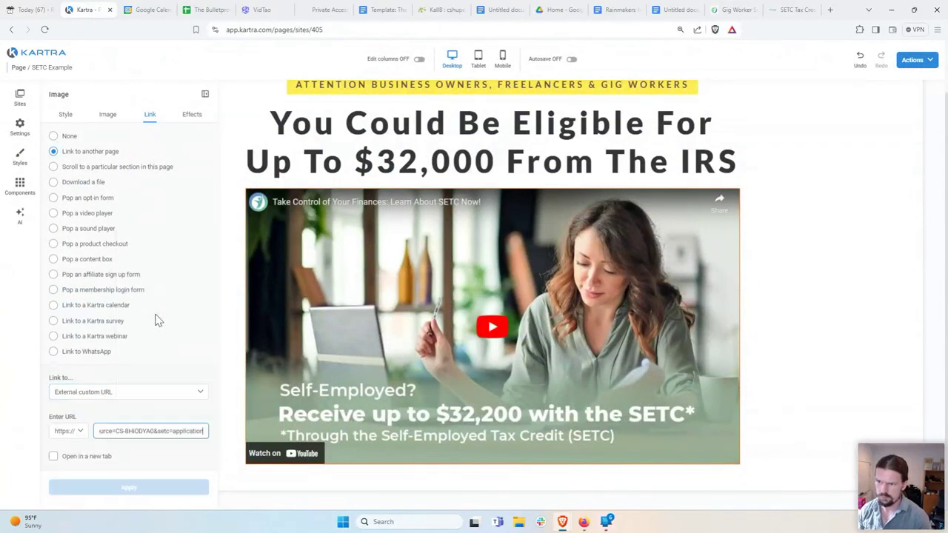
key("ctrl+a")
left_click(146, 435)
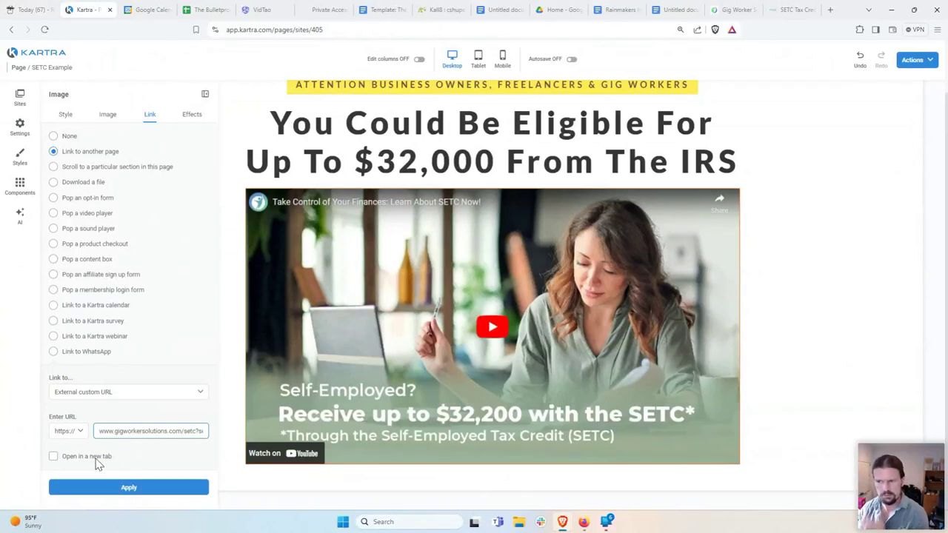
left_click(111, 485)
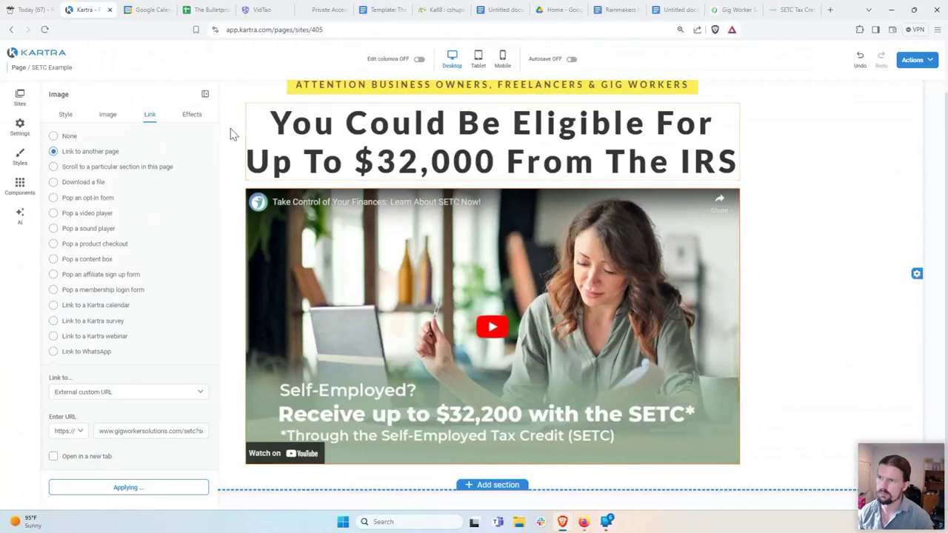
left_click(205, 94)
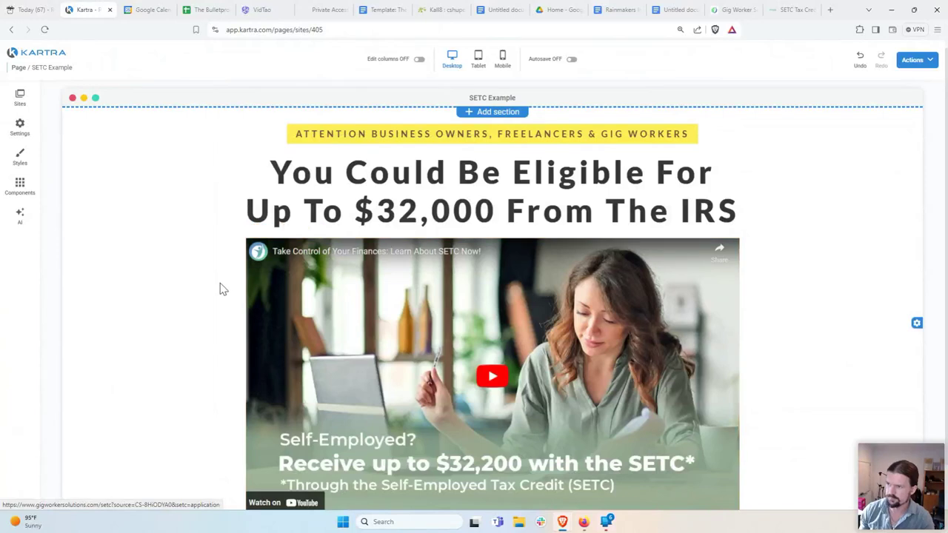
scroll(170, 387, "down", 1)
Step: Duplicate the headline and retype the copy as 'Watch Below To See If You Qualify'
scroll(170, 387, "up", 1)
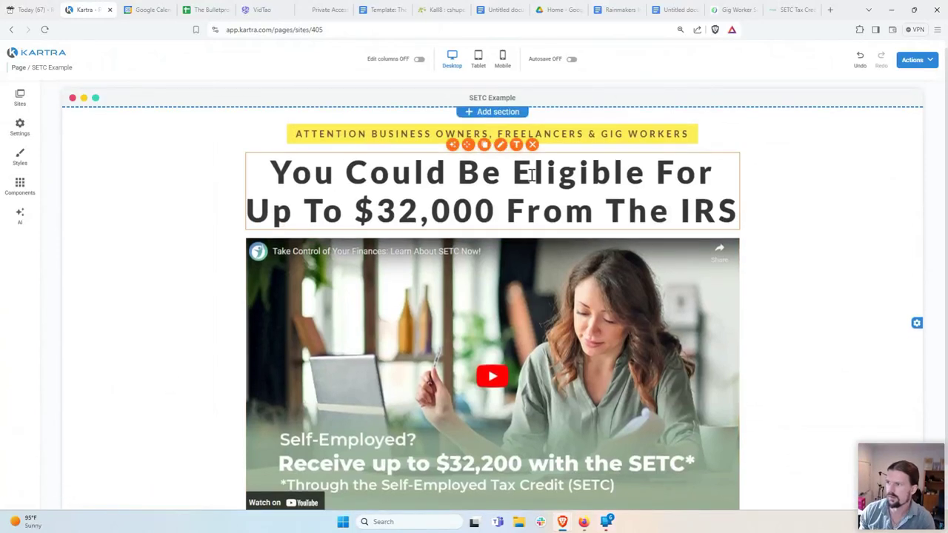
left_click(485, 145)
left_click(646, 302)
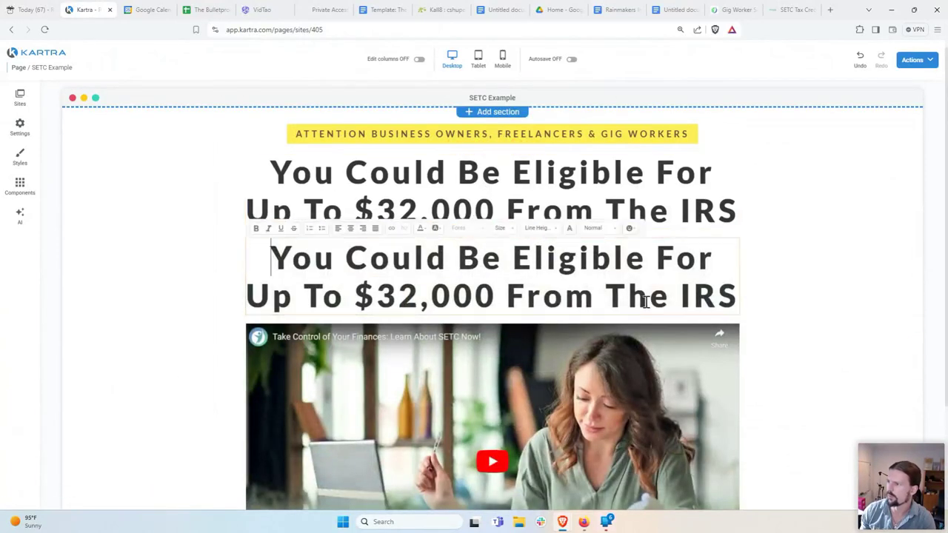
left_click_drag(731, 296, 289, 285)
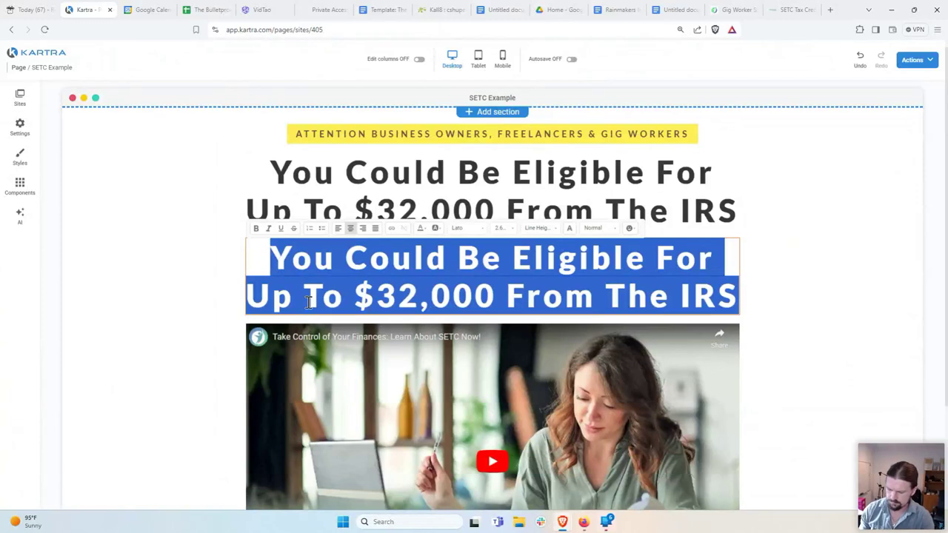
type("Watch The")
key("BackSpace")
key("BackSpace")
key("BackSpace")
type("Below To See If You Qualify")
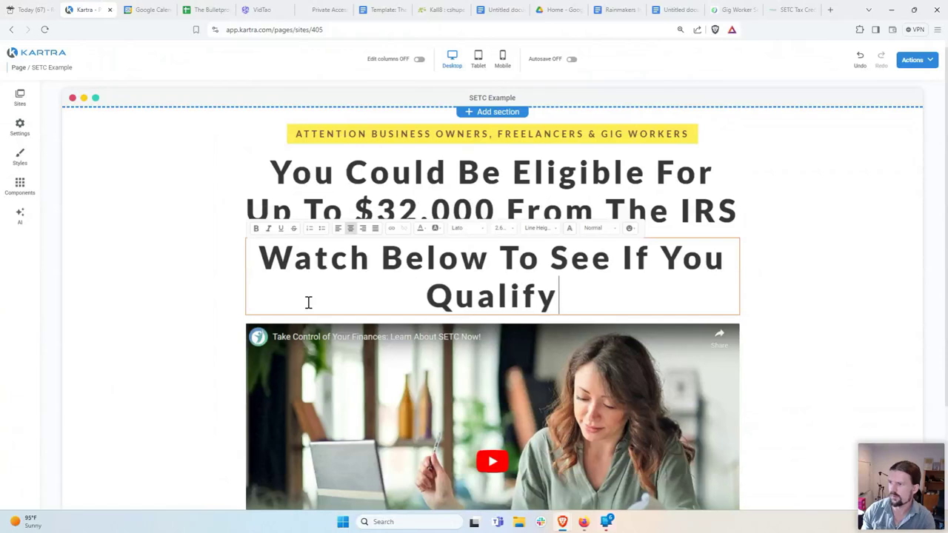
Step: Set the subheadline font size to 2.00rem
triple_click(526, 299)
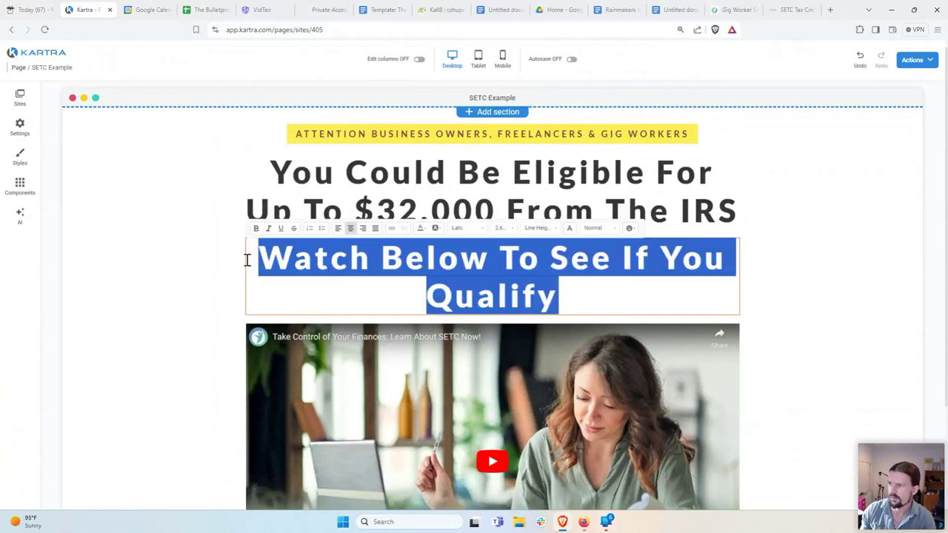
left_click(501, 228)
scroll(513, 270, "down", 3)
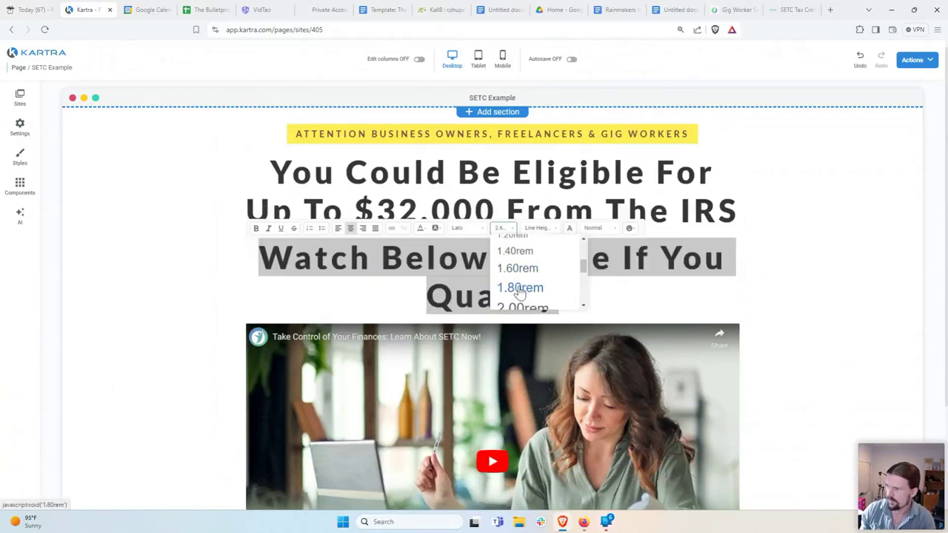
left_click(522, 307)
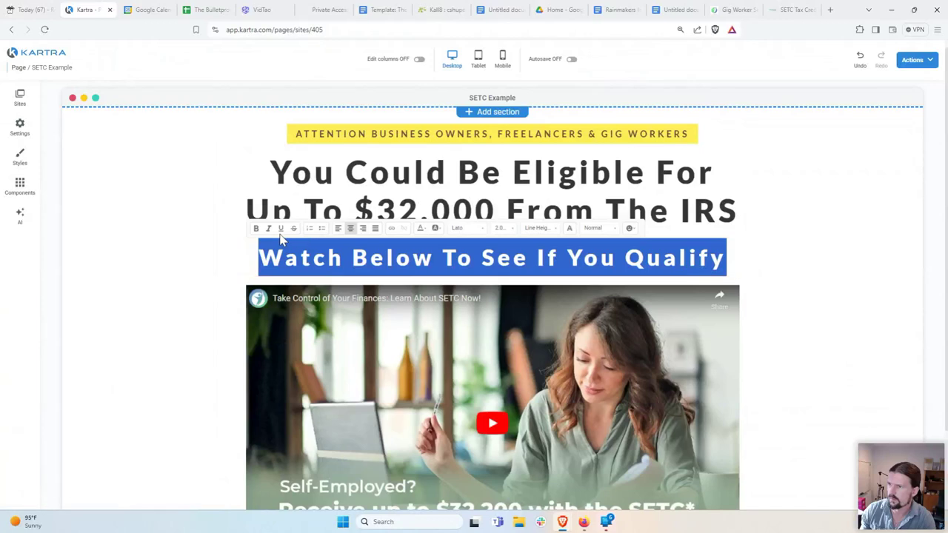
left_click(208, 280)
Step: Change the subheadline text colour to gray
left_click(289, 256)
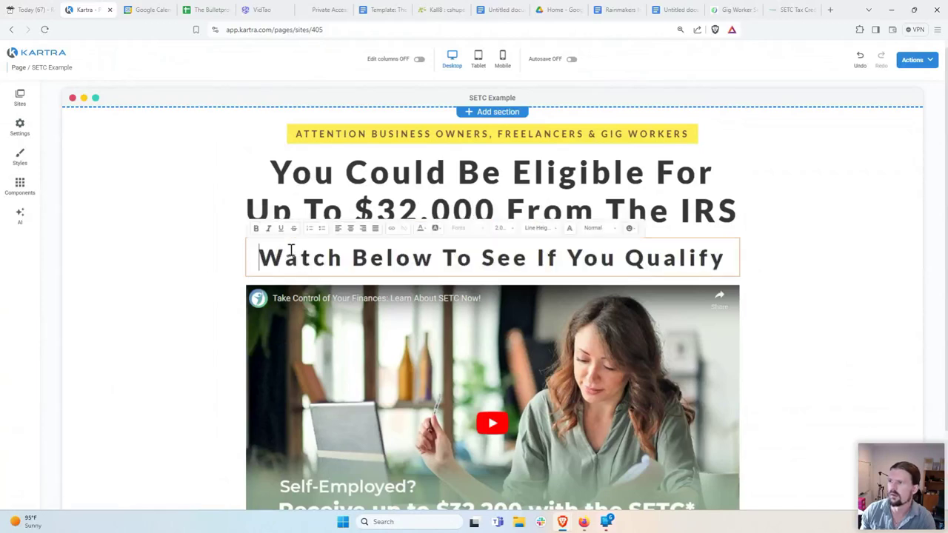
left_click_drag(259, 257, 725, 256)
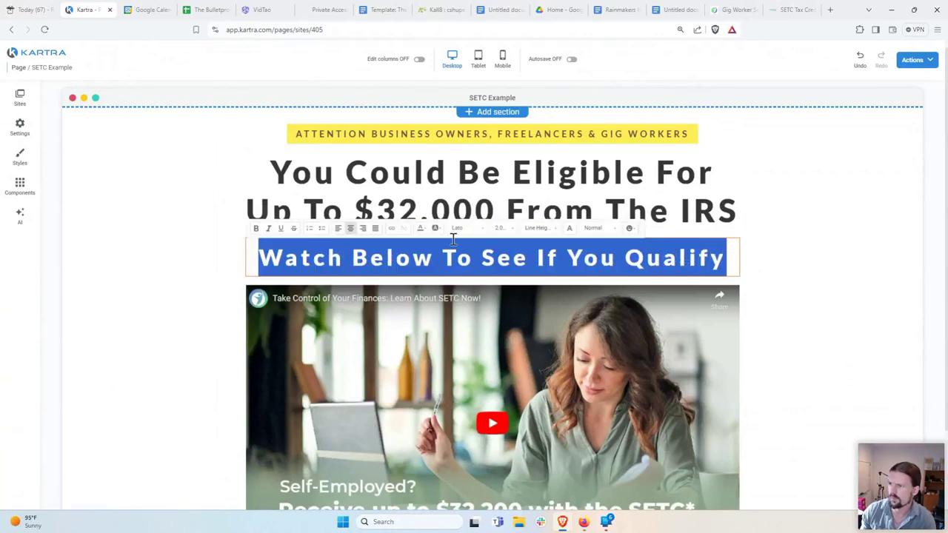
left_click(421, 228)
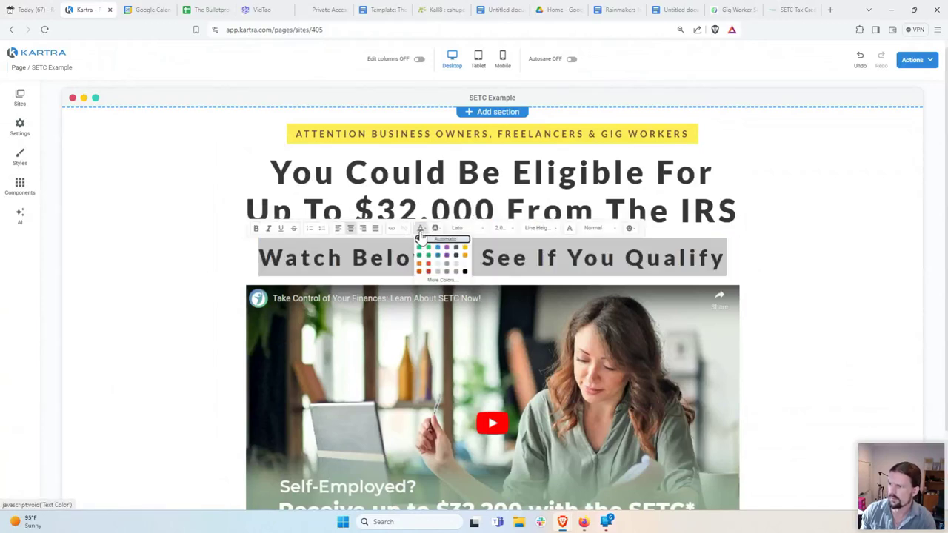
left_click(456, 271)
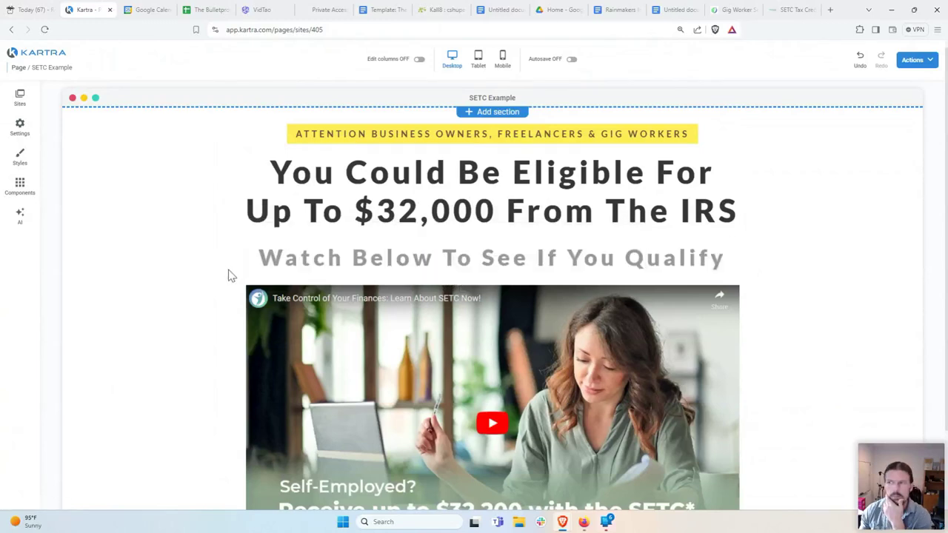
scroll(222, 281, "down", 2)
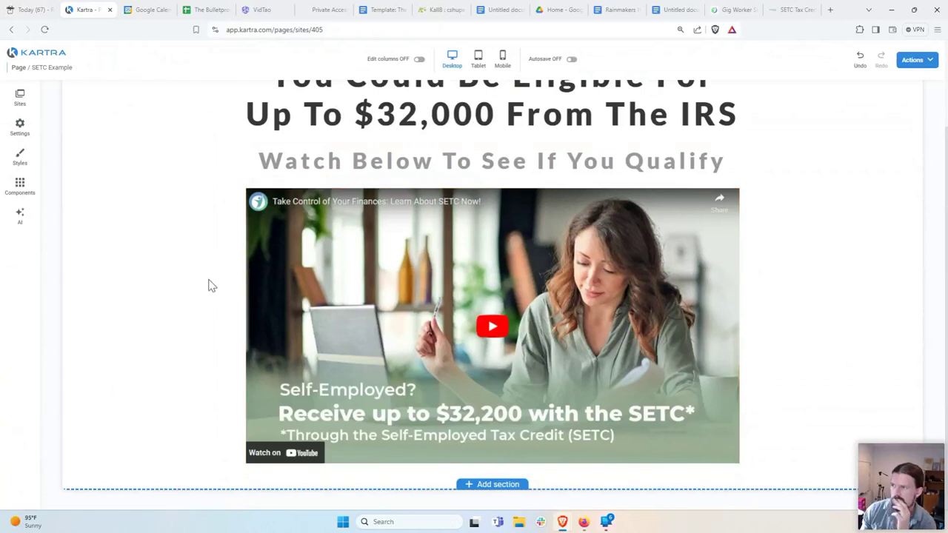
Step: Add a Text block below the video and replace its placeholder with 'Did you know that the US government'
scroll(208, 286, "up", 1)
scroll(208, 286, "down", 1)
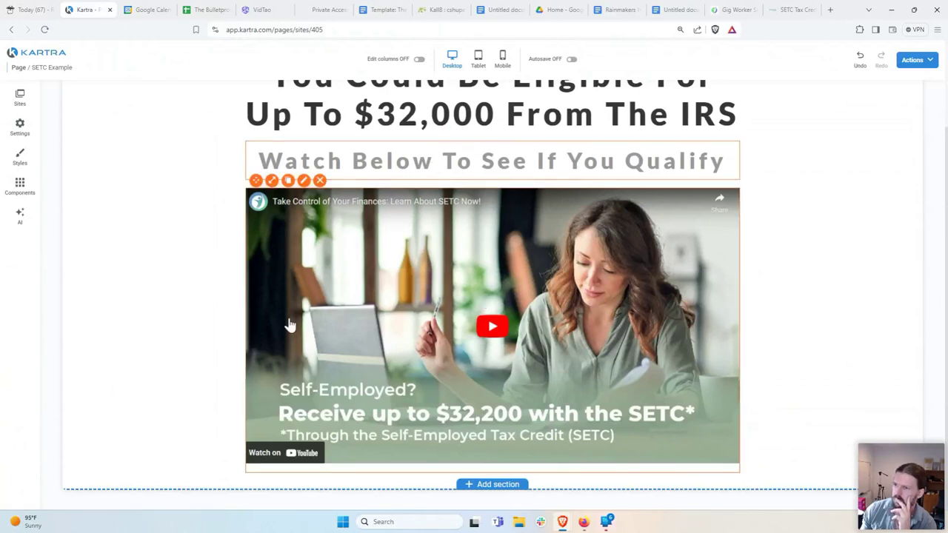
left_click(20, 186)
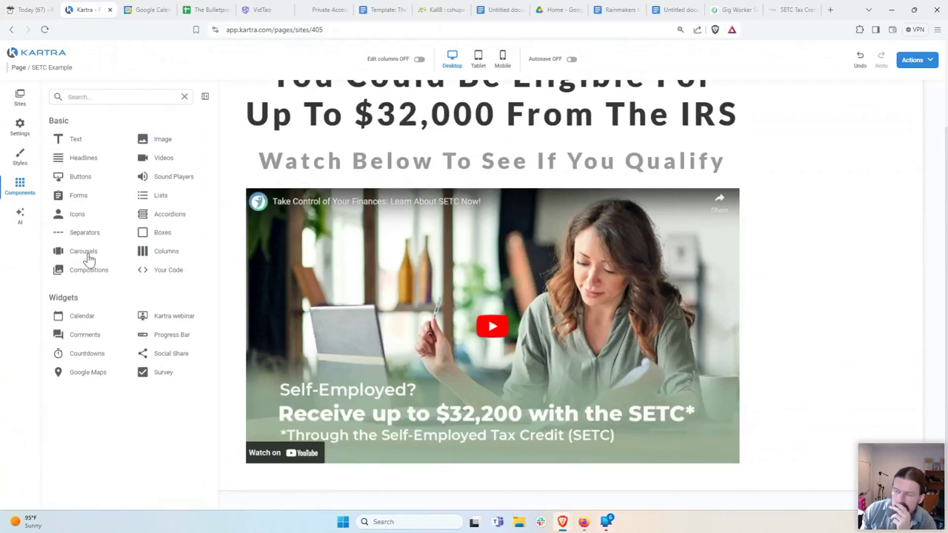
left_click(74, 140)
left_click_drag(79, 159, 467, 471)
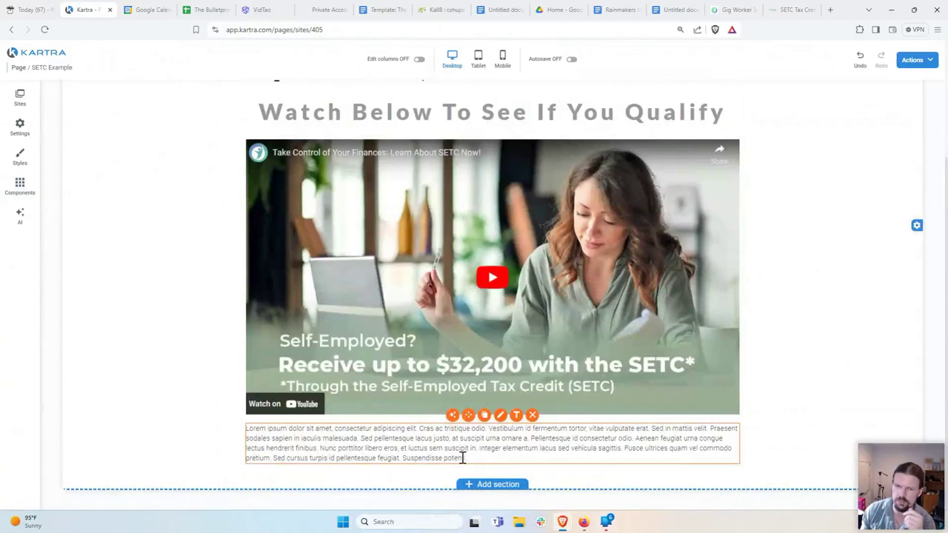
left_click(484, 457)
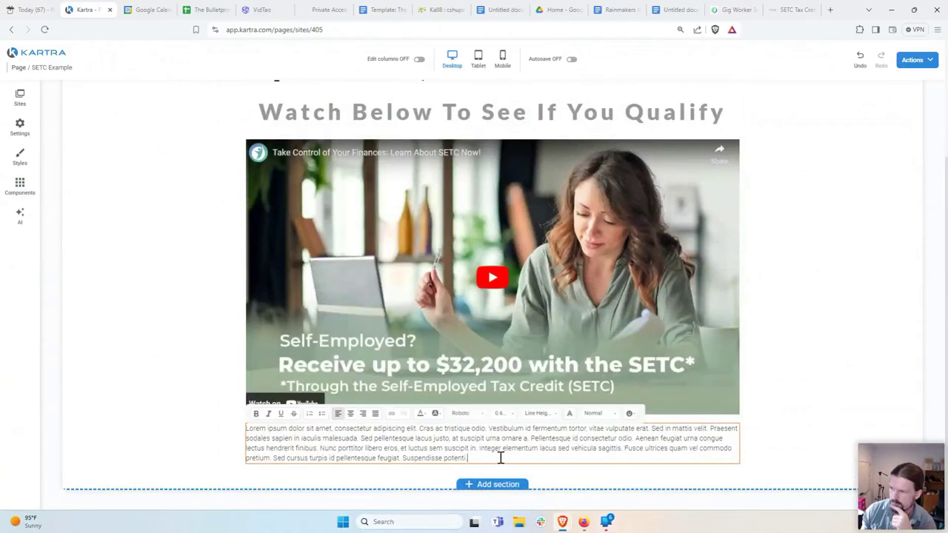
left_click_drag(499, 453, 267, 428)
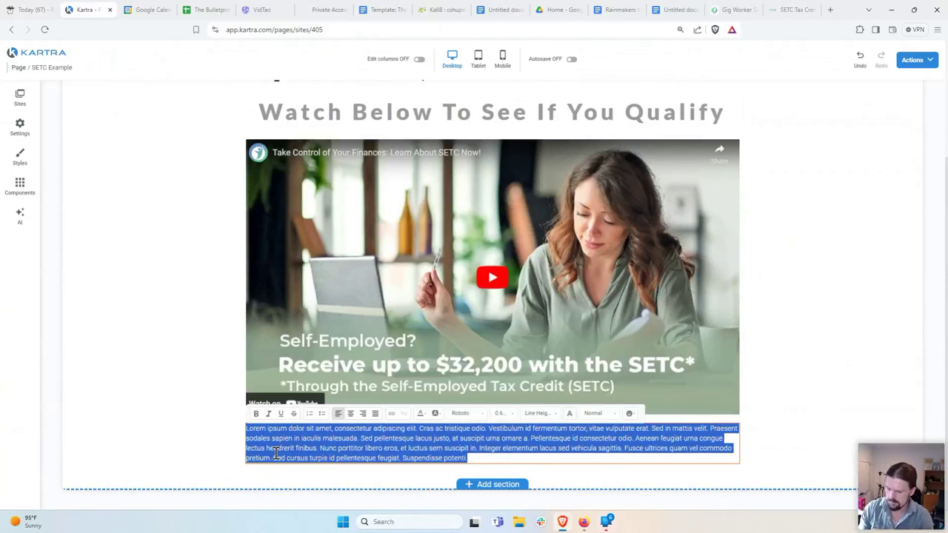
type("Did")
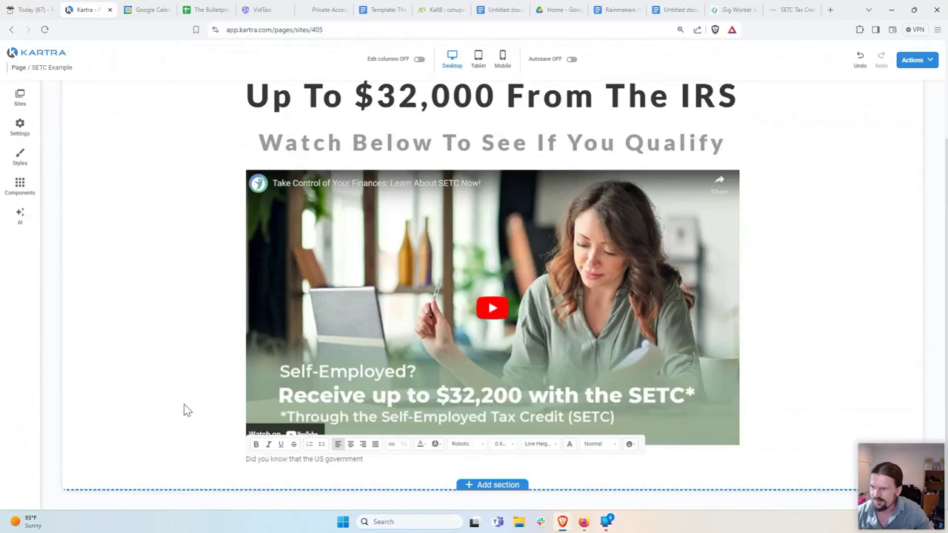
left_click_drag(364, 459, 246, 460)
Step: Set the paragraph font size to 1.20rem after briefly trying 1.60rem
left_click(503, 444)
scroll(535, 422, "down", 3)
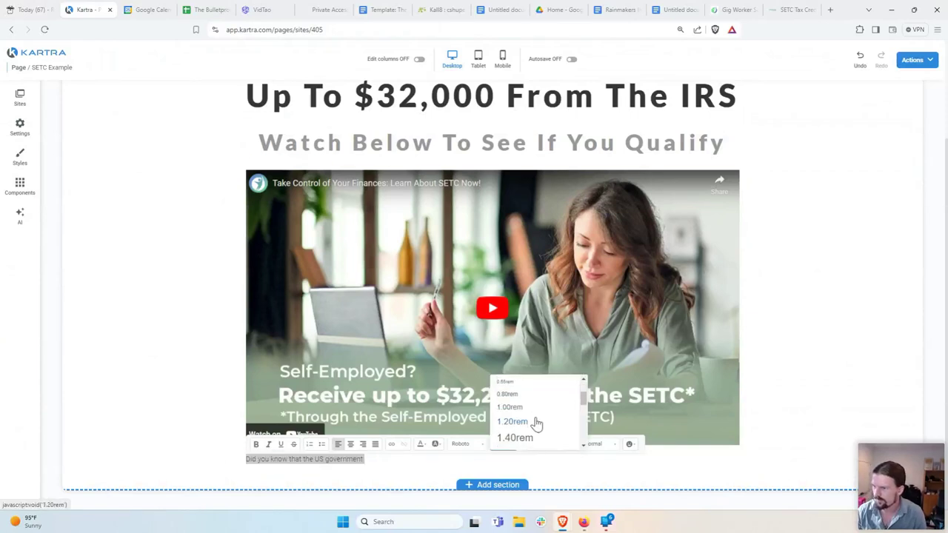
left_click(518, 409)
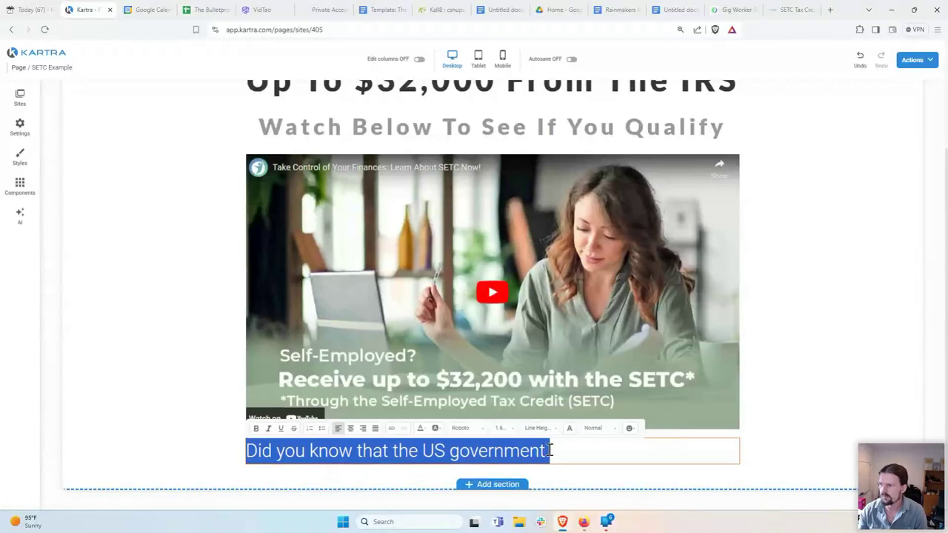
left_click(508, 429)
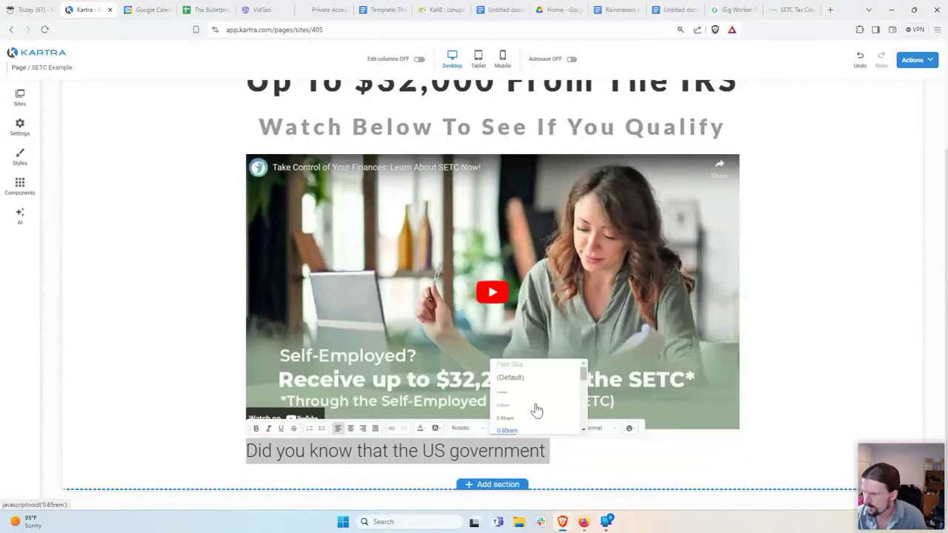
left_click(527, 411)
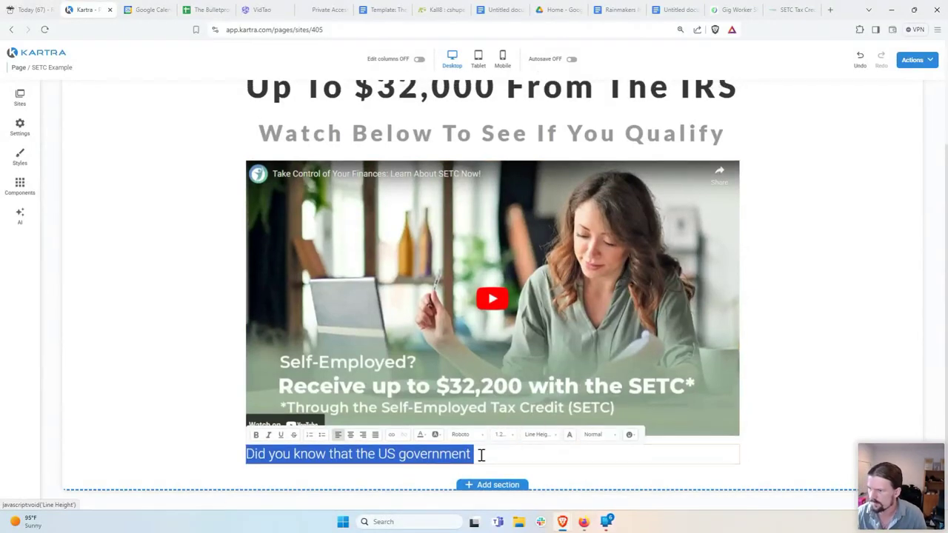
left_click(503, 458)
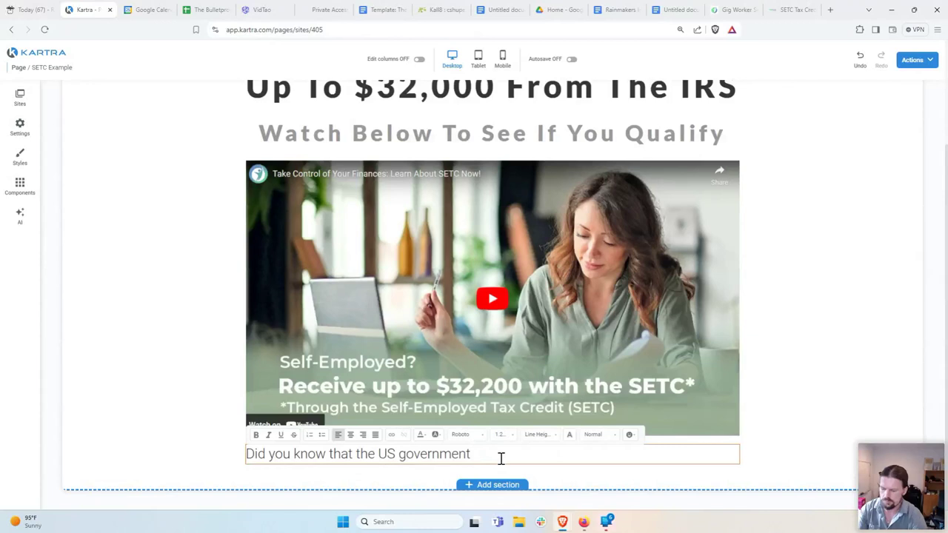
Step: Finish the sentence about refunding 2020 and 2021 taxes for self-employed people affected by COVID, adding blank lines
type("s offering tax ")
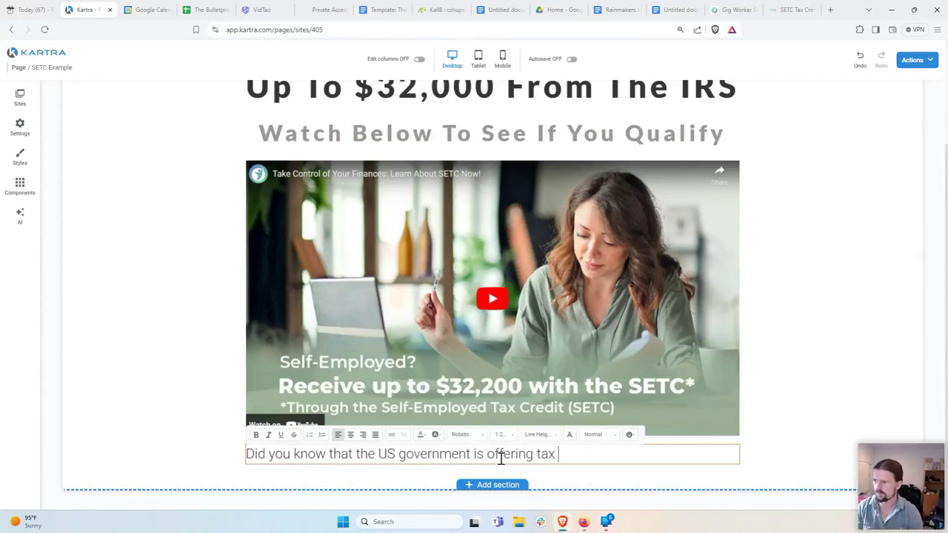
type("credits (which")
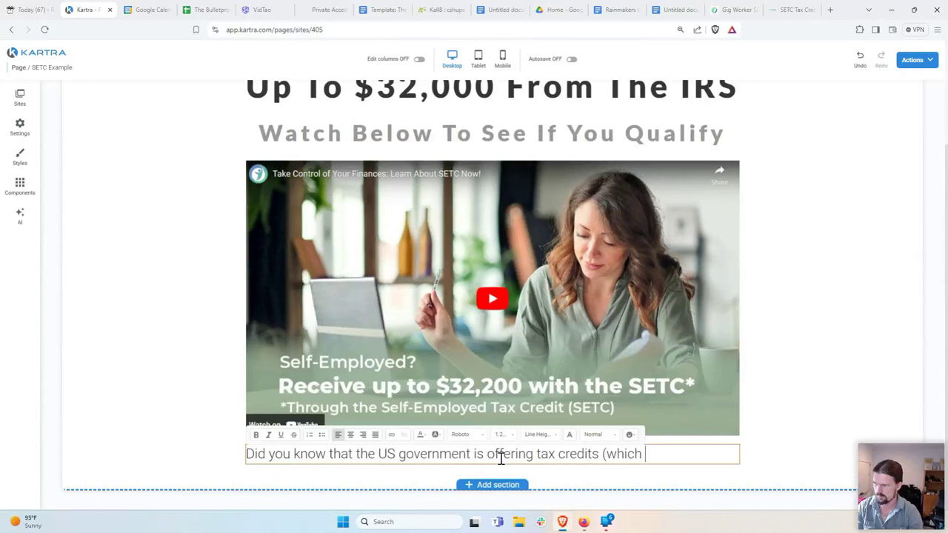
key("BackSpace")
key("BackSpace")
key("BackSpace")
key("BackSpace")
key("BackSpace")
key("BackSpace")
key("BackSpace")
key("BackSpace")
key("BackSpace")
key("BackSpace")
key("BackSpace")
key("BackSpace")
key("BackSpace")
key("BackSpace")
key("BackSpace")
key("BackSpace")
type("o refund taxes from 2020 and 2021 for people who were s")
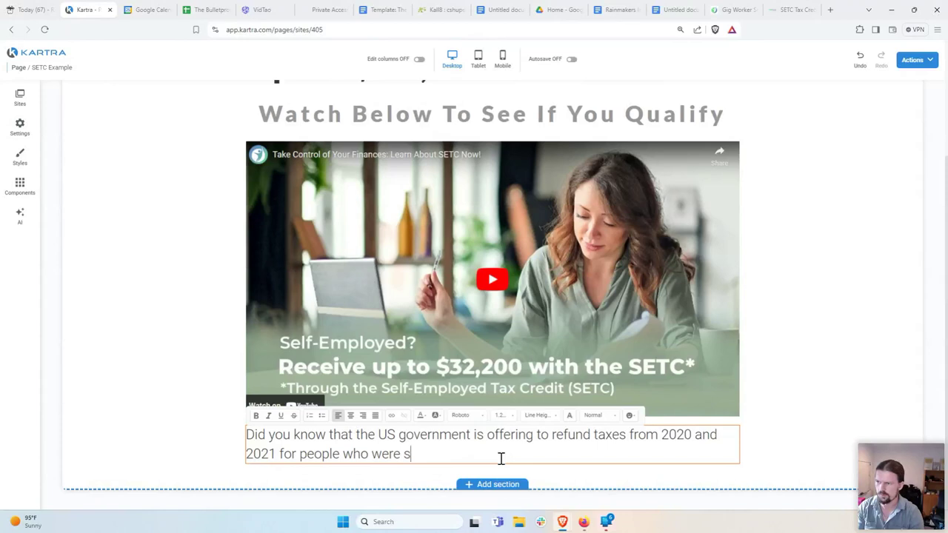
type("elf-employed ")
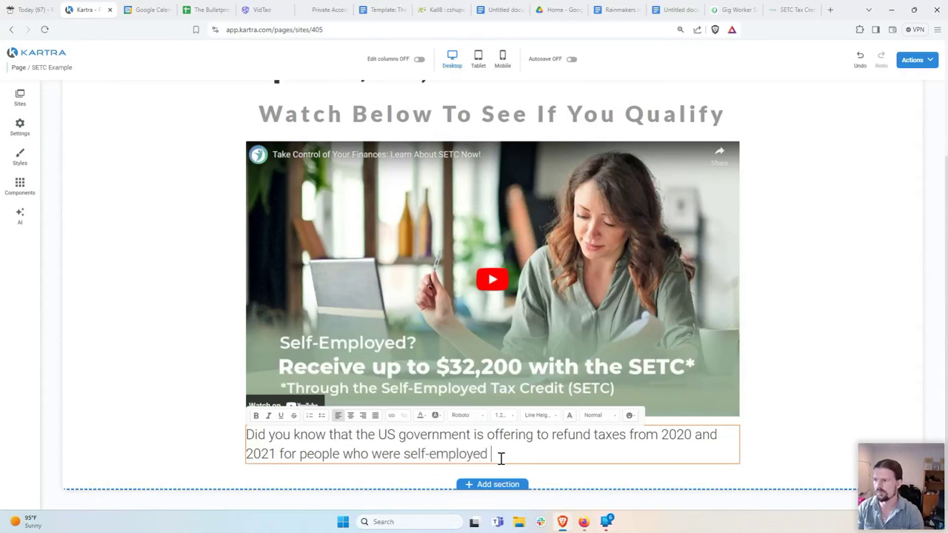
type("and af")
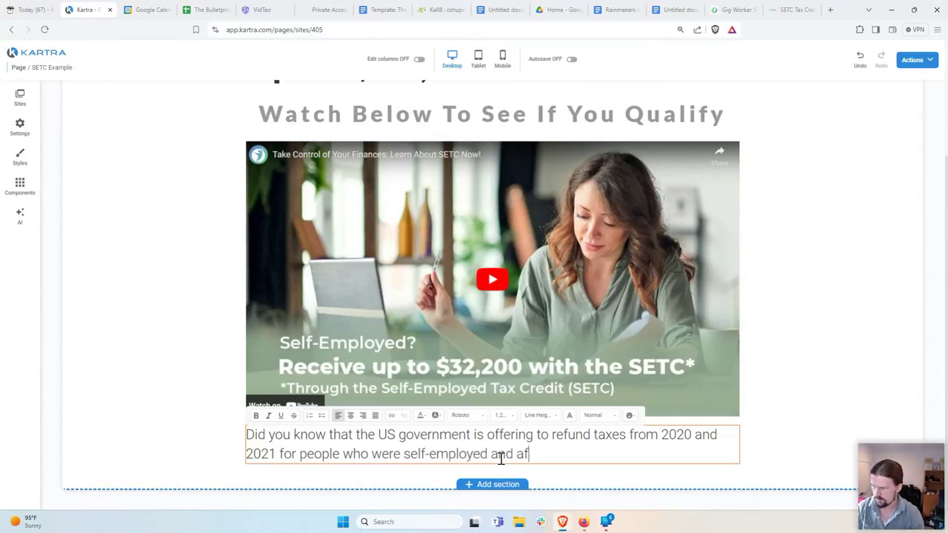
type("fected with ")
type("in some way by C")
type("OVID?")
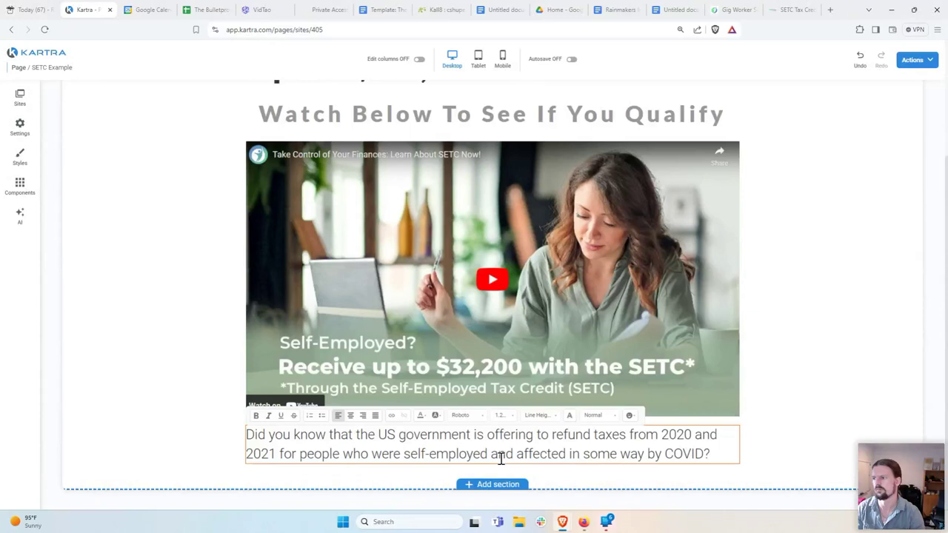
key("Return")
key("Return")
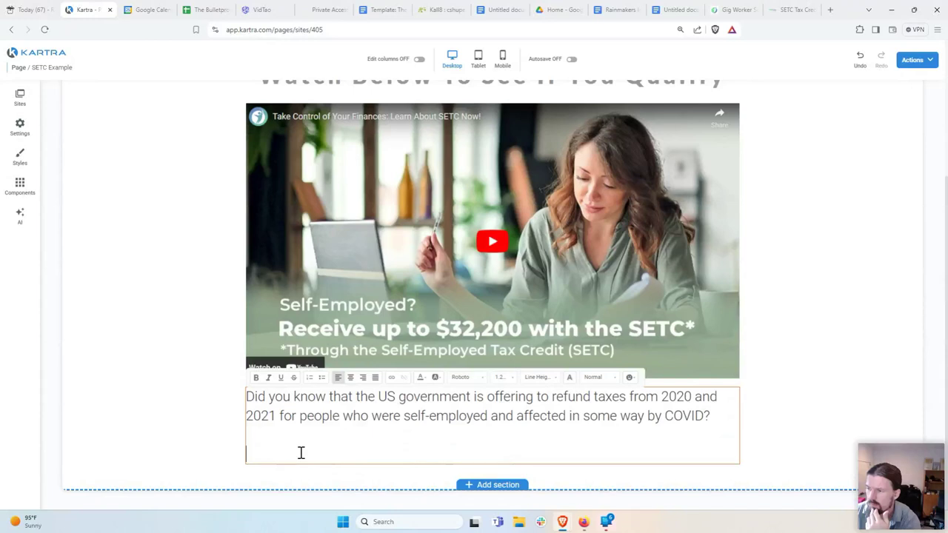
Step: Type the 'Most people have no idea this exists… for free.' paragraph and start a new line
type("Mos")
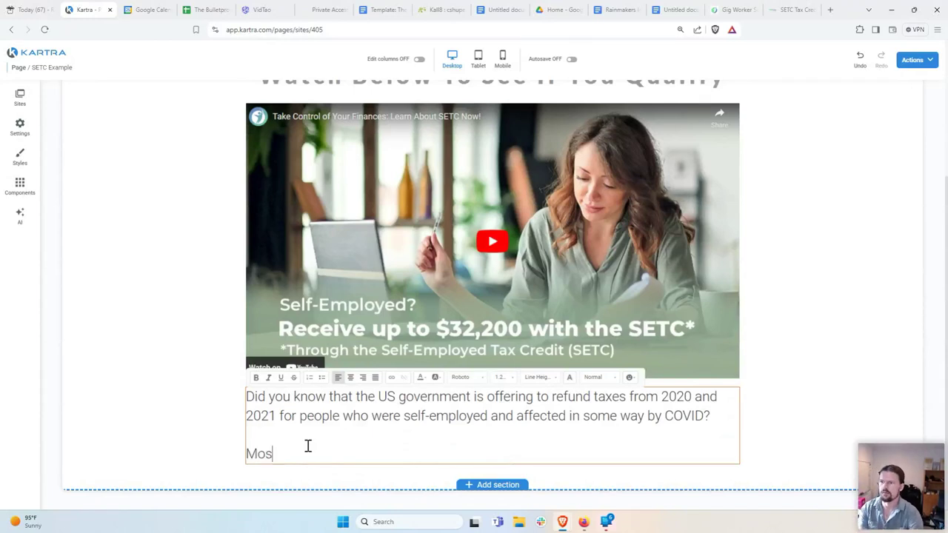
type("t people h")
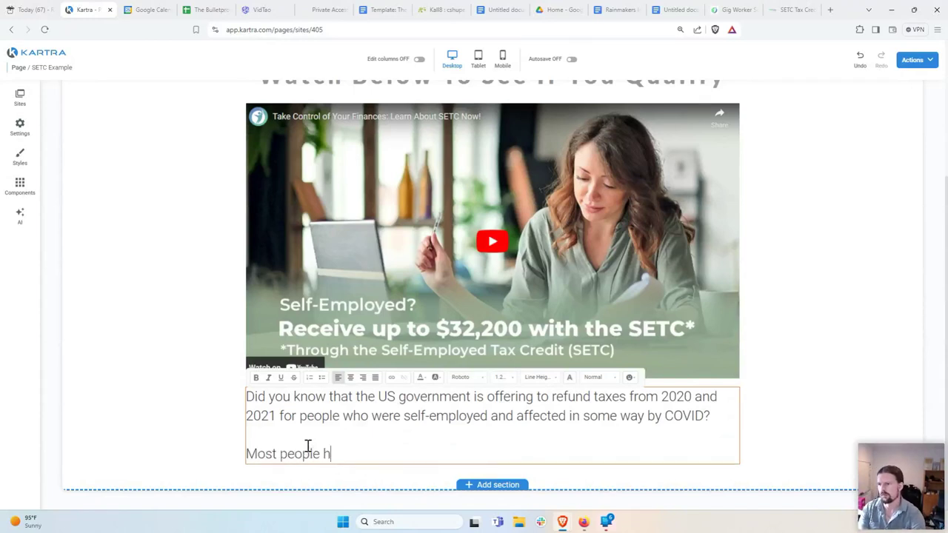
type("ave no i")
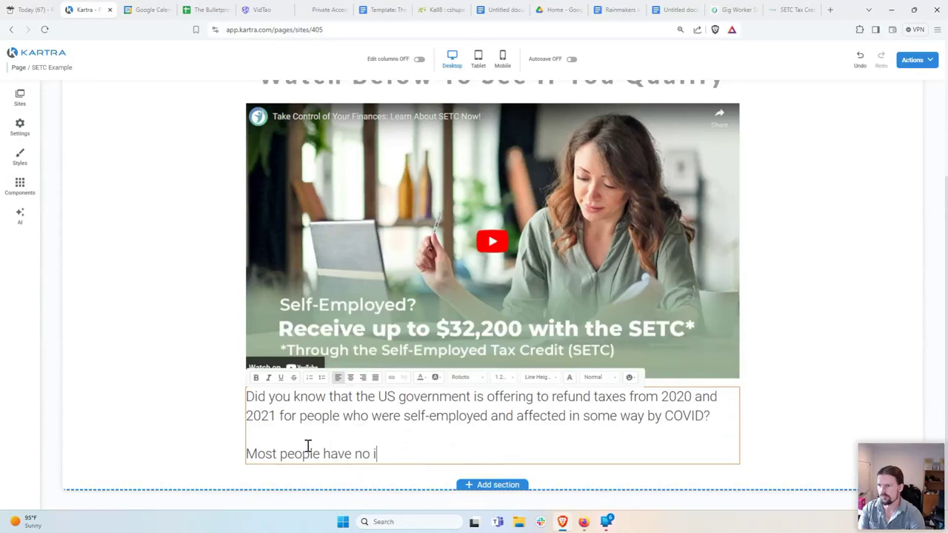
type("dea this exists")
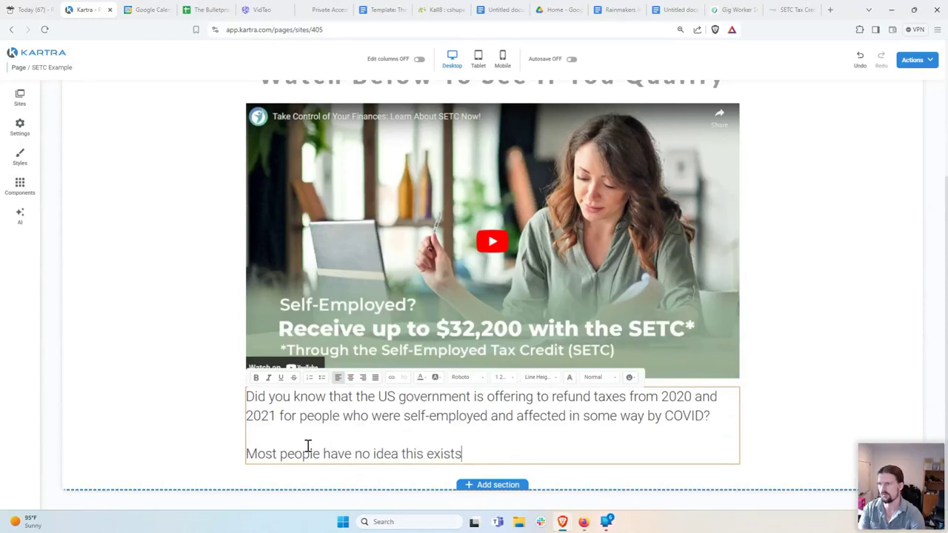
type(", and ")
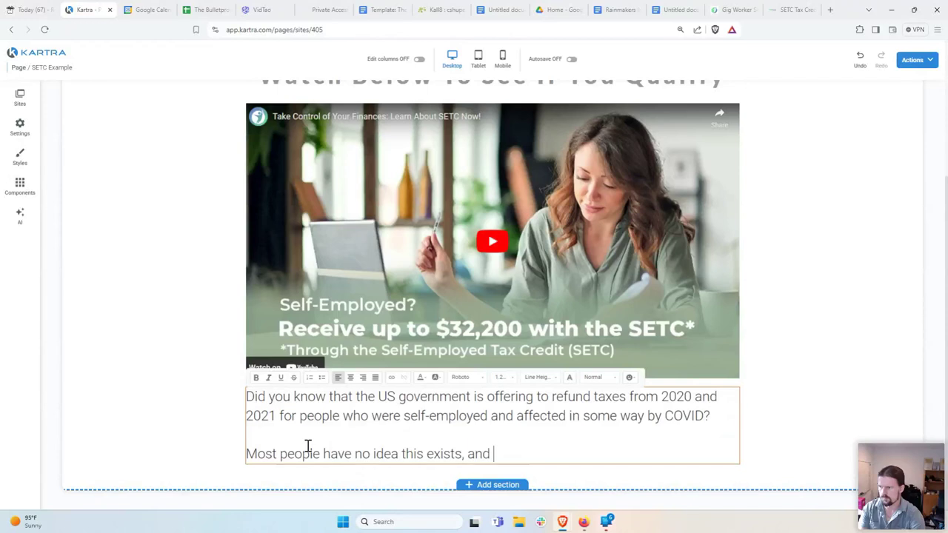
type("most of them are ")
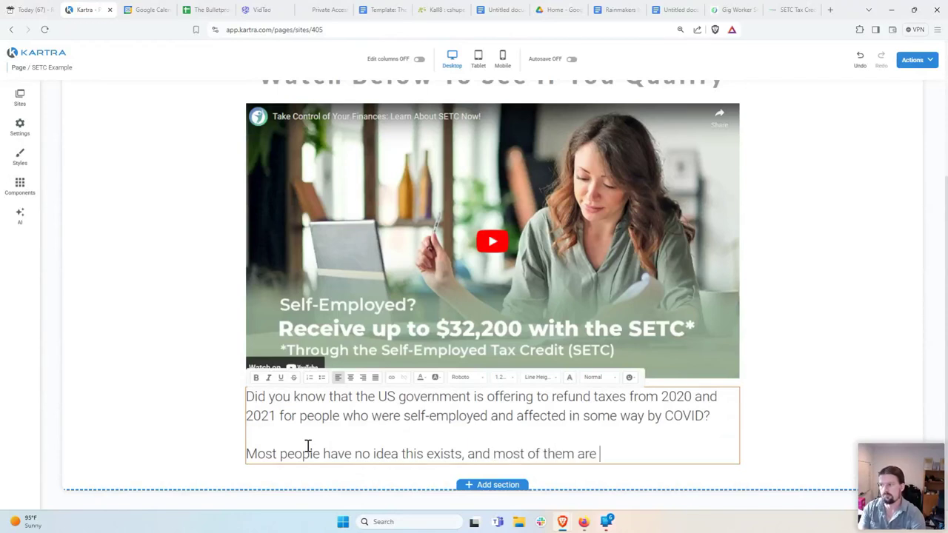
type("leaving money on the table that th")
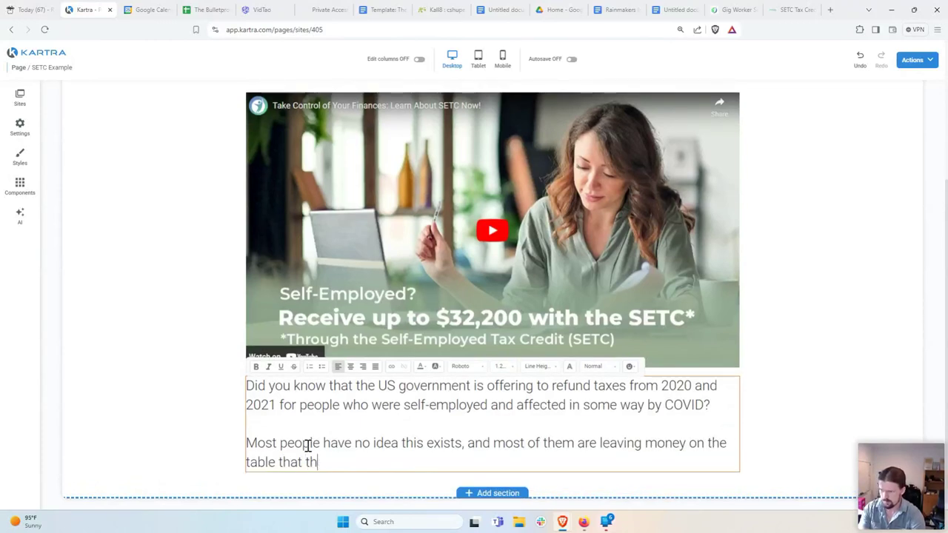
type("ey could have gotten")
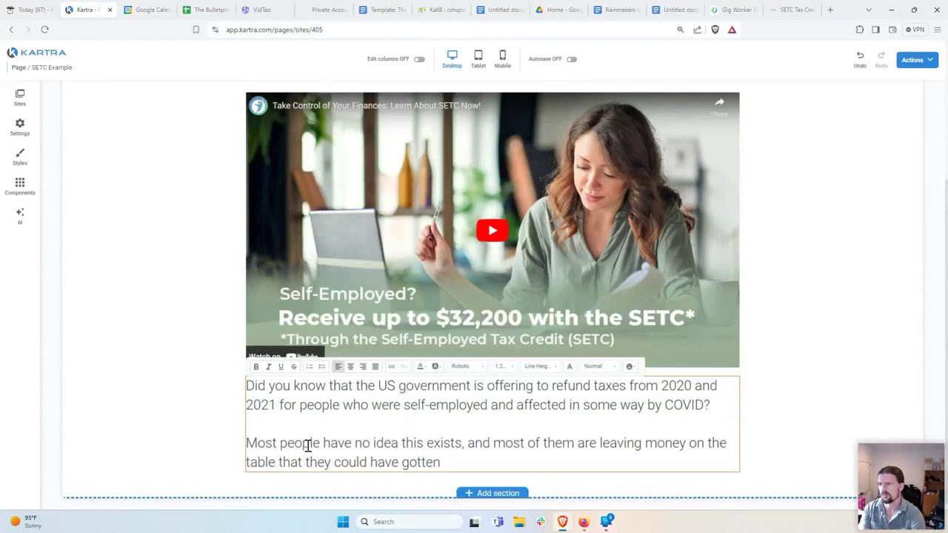
type("...for free.")
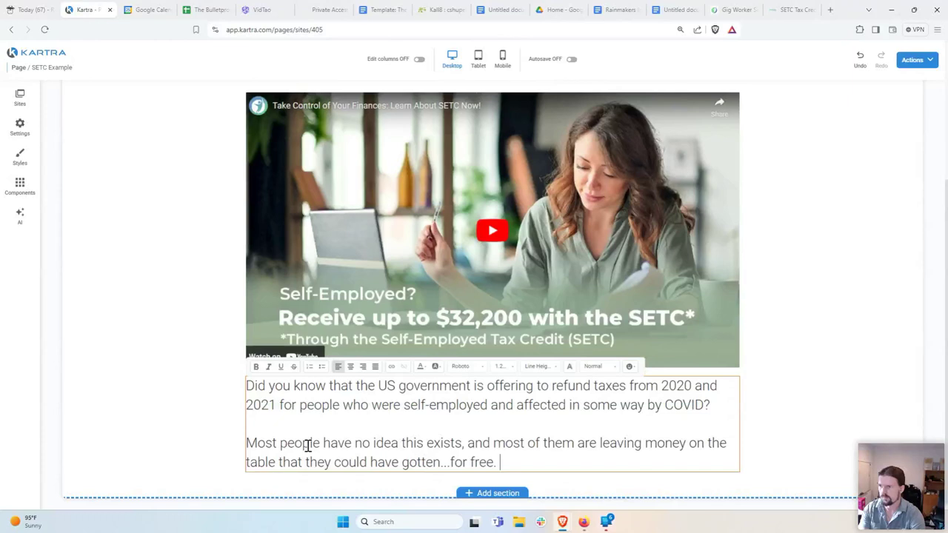
key("Return")
key("Return")
scroll(315, 427, "down", 1)
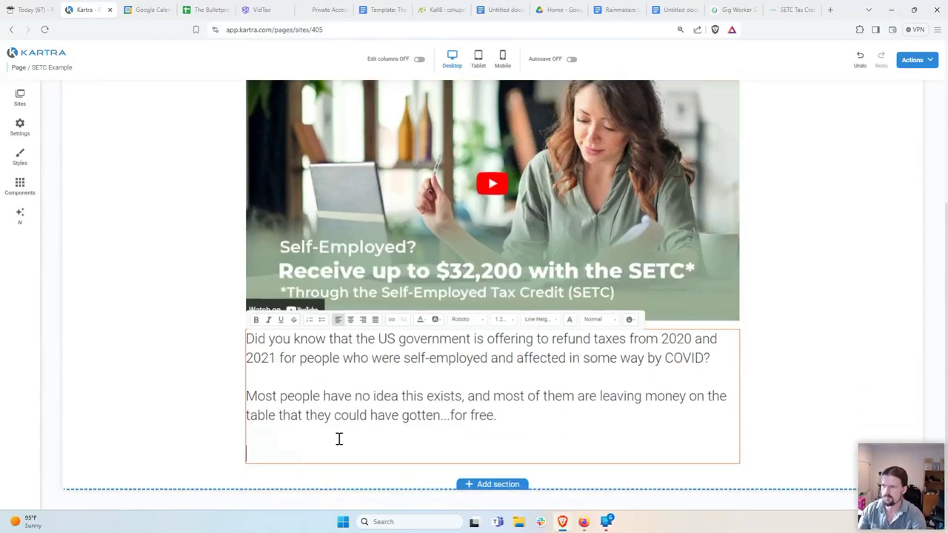
Step: Write the third paragraph: 'Click the link below to watch a short video that explains exactly what this tax credit is, who is eligible, and how to claim it in just a few minutes.'
type("Click the link below to watch a short video that ")
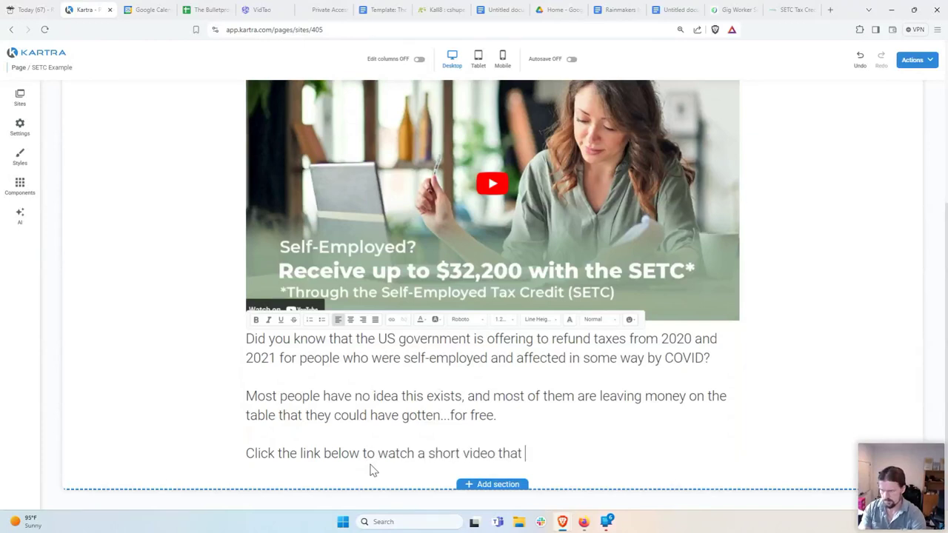
type("tells you exa")
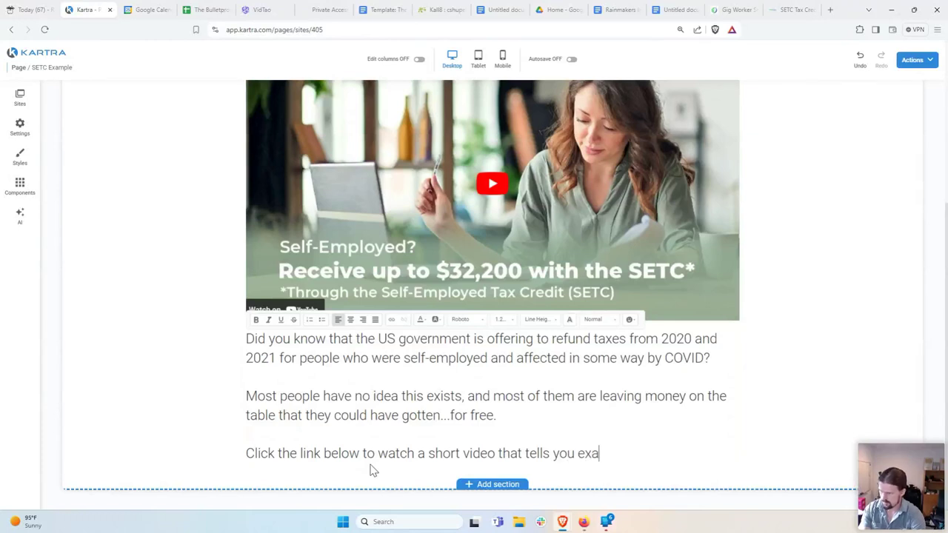
key("BackSpace")
key("BackSpace")
key("BackSpace")
key("BackSpace")
key("BackSpace")
key("BackSpace")
key("BackSpace")
key("BackSpace")
key("BackSpace")
key("BackSpace")
key("BackSpace")
key("BackSpace")
type("explain")
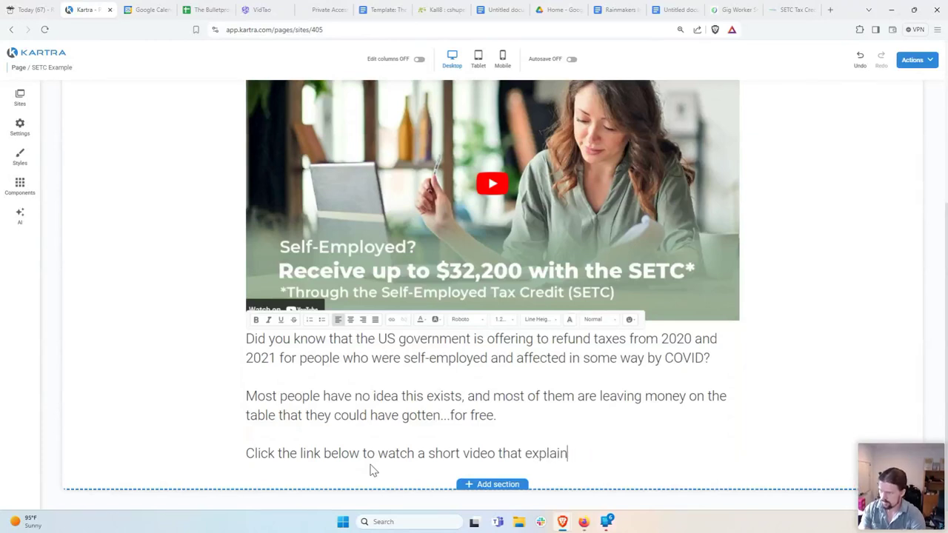
type("s exactly what this")
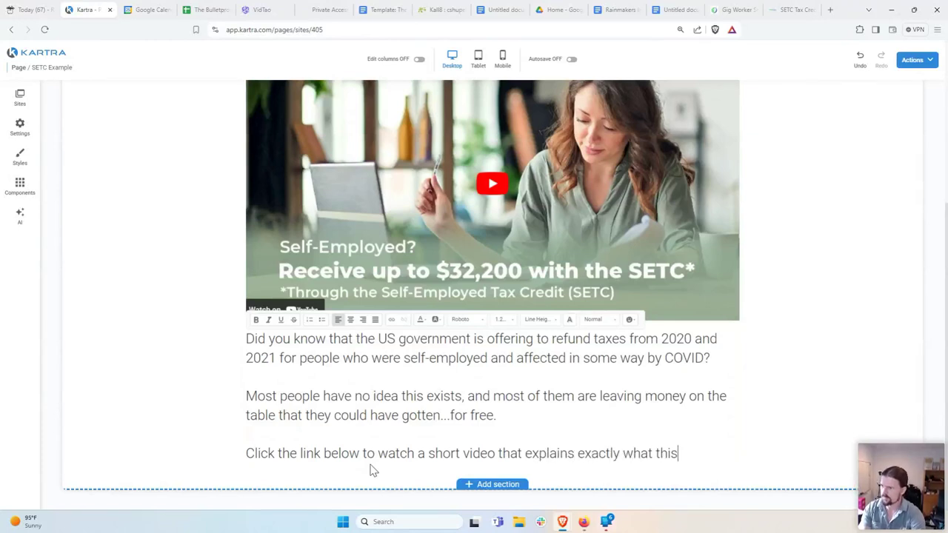
type(" tax credit is,")
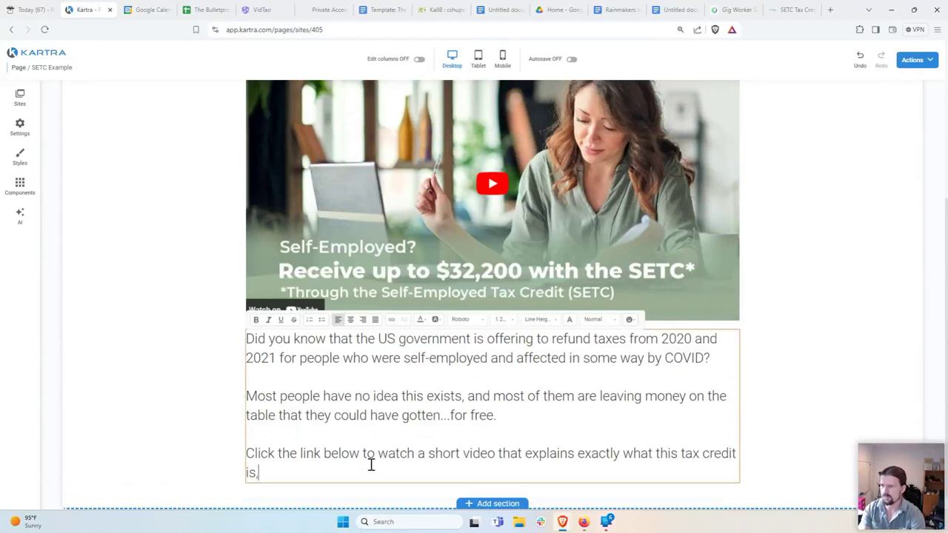
type(" who is el")
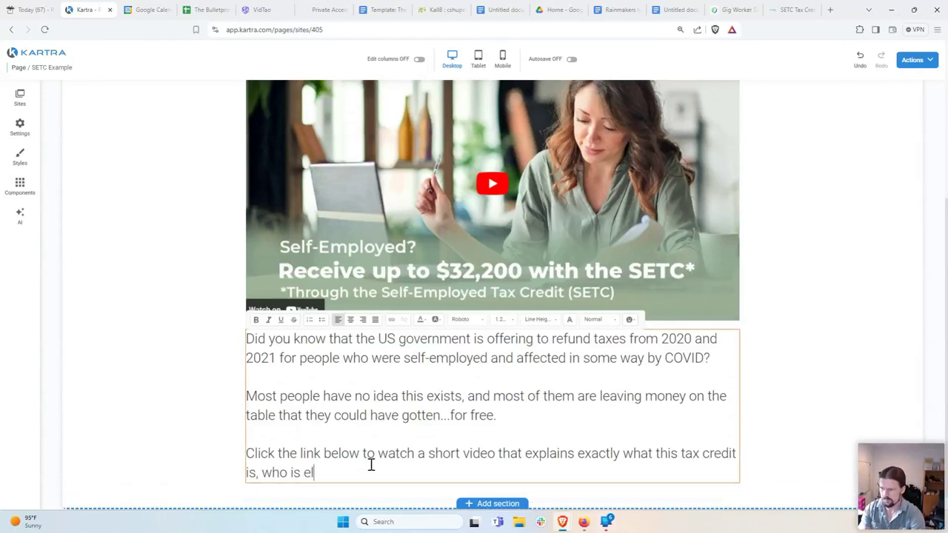
type("igible, and ")
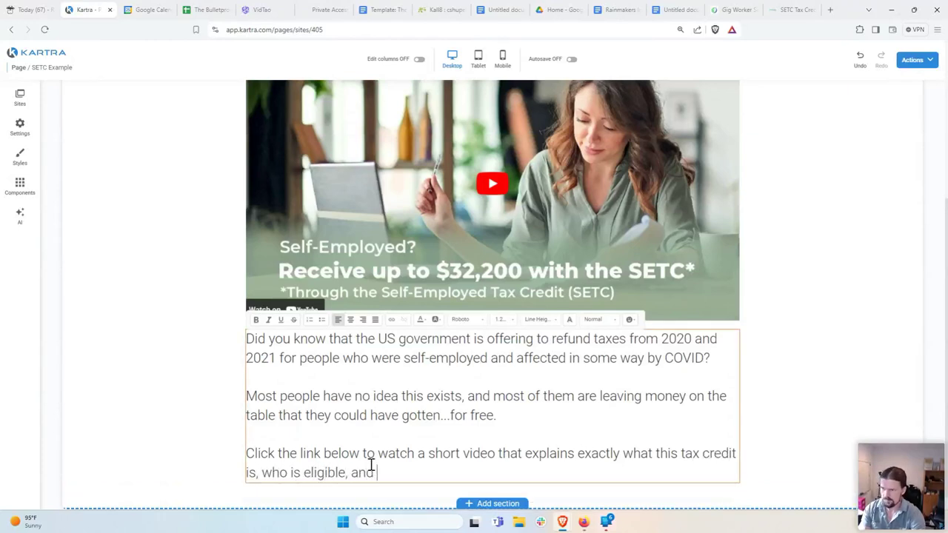
type("how to claim it i")
key("BackSpace")
key("BackSpace")
type("in")
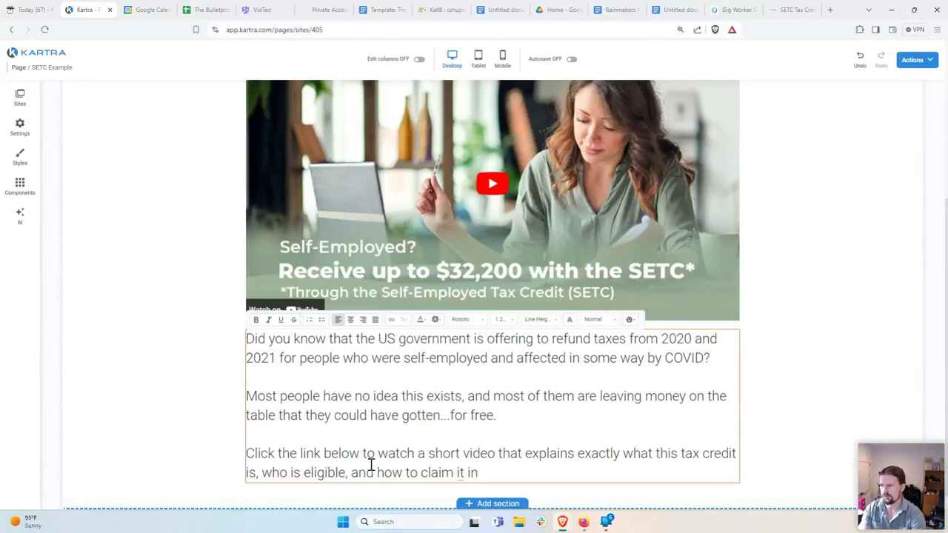
type(" just a few minutes.")
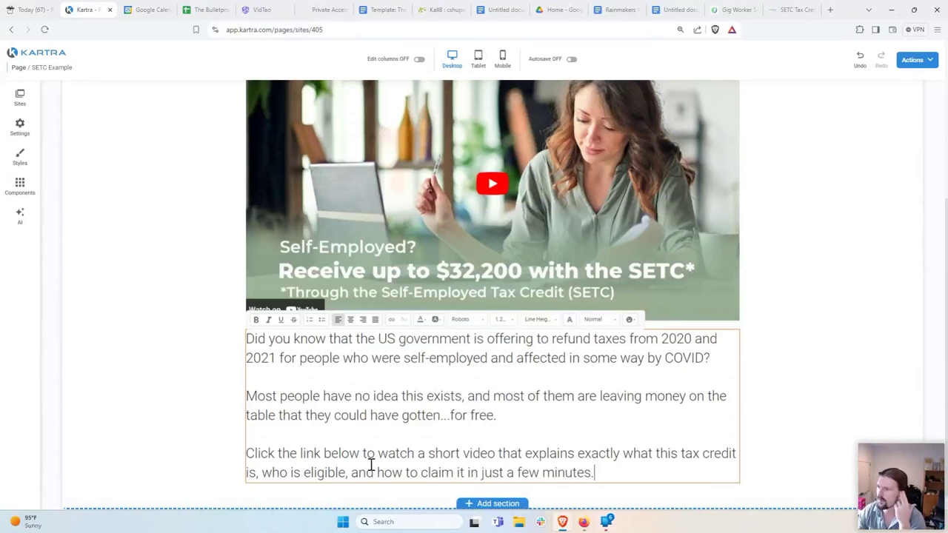
left_click(567, 377)
Step: Insert a blank line after the 'COVID?' question, above the 'Most people' paragraph
left_click(722, 372)
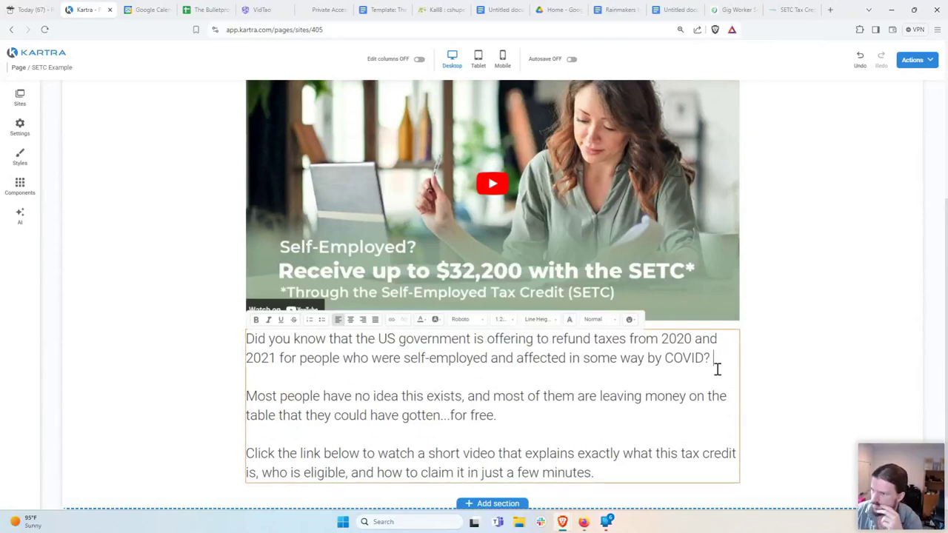
left_click(596, 417)
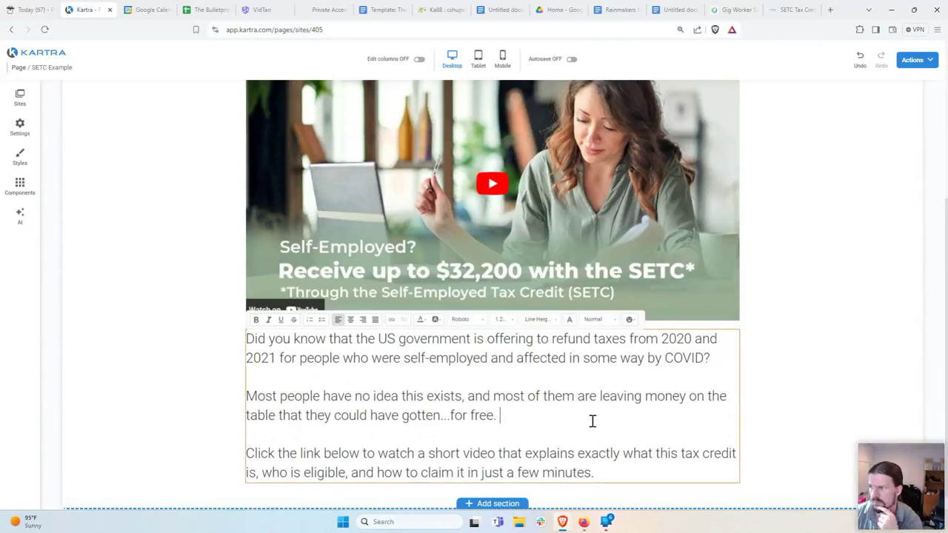
scroll(700, 377, "up", 3)
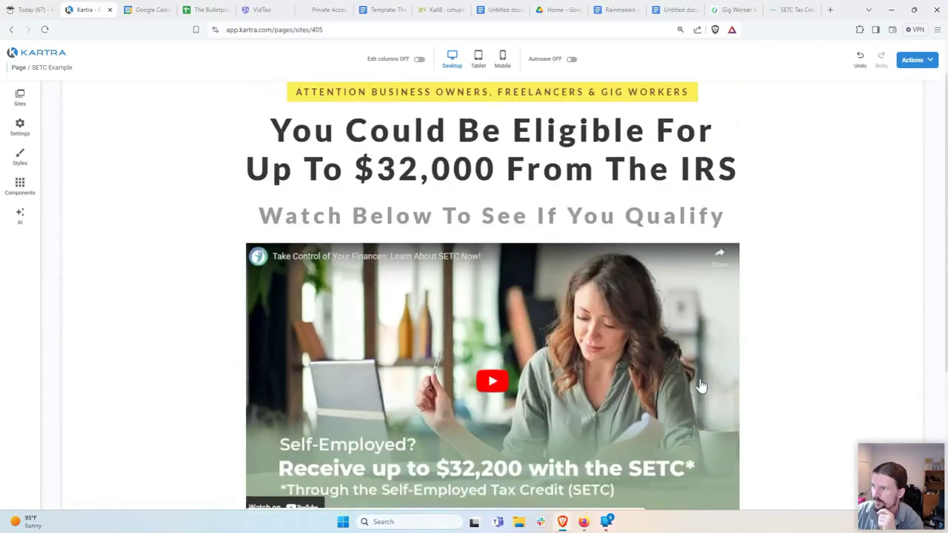
scroll(562, 179, "down", 1)
scroll(561, 180, "down", 3)
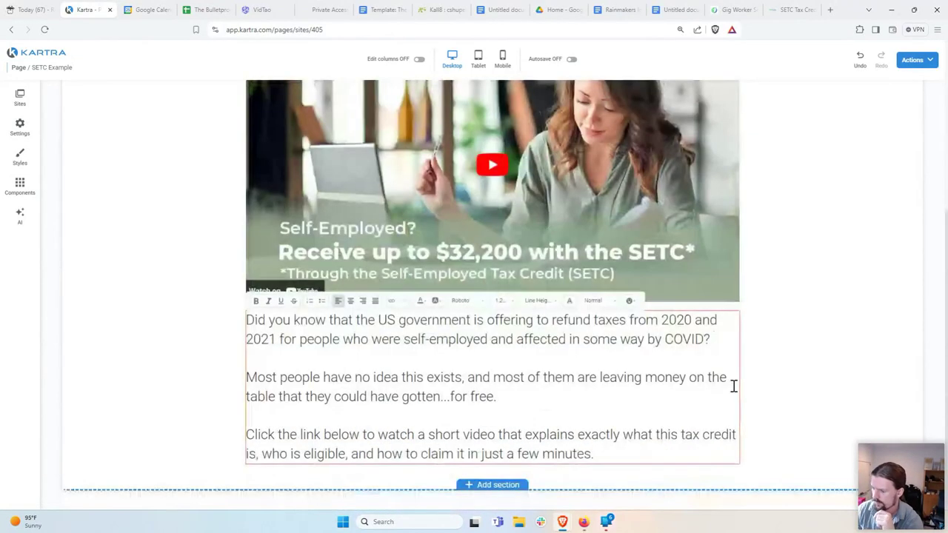
key("Return")
key("Return")
Step: Start the new paragraph with 'The', trimming the drafted words 'government considers'
type("T")
type("hi")
type("e ")
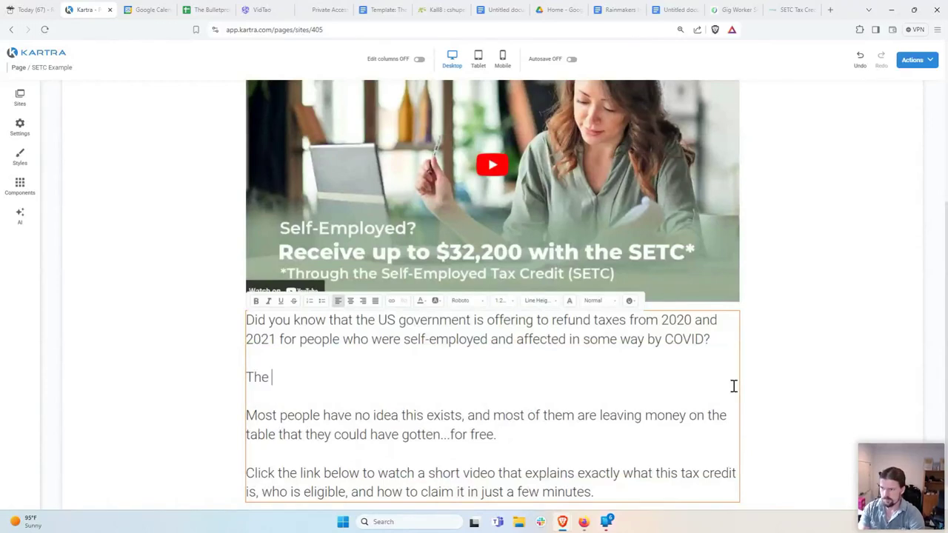
type("government considers")
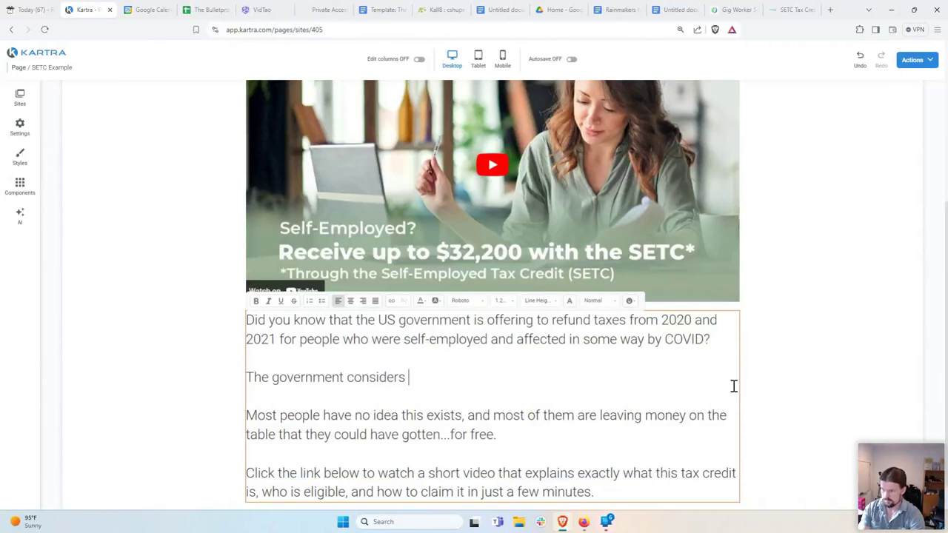
key("BackSpace")
key("BackSpace")
key("BackSpace")
key("BackSpace")
key("BackSpace")
key("BackSpace")
key("BackSpace")
key("BackSpace")
key("BackSpace")
key("BackSpace")
key("BackSpace")
key("BackSpace")
key("BackSpace")
key("BackSpace")
key("BackSpace")
key("BackSpace")
key("BackSpace")
key("BackSpace")
key("BackSpace")
key("BackSpace")
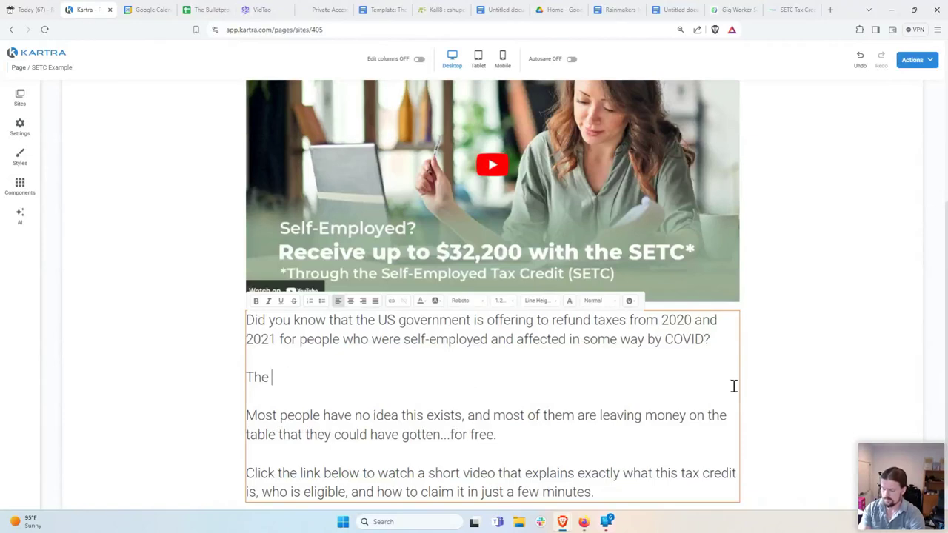
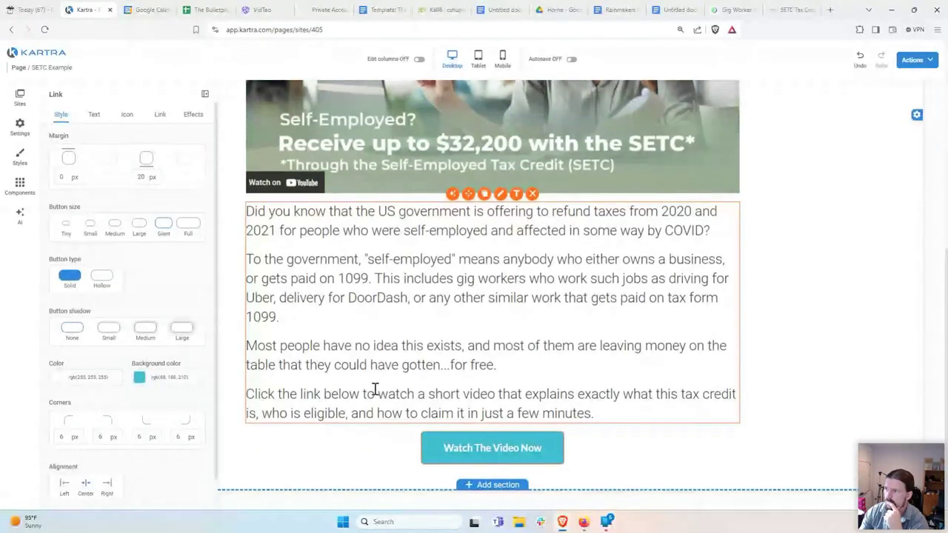
Step: Link the Watch The Video Now button to the external gigworkersolutions.com SETC page URL
scroll(373, 392, "up", 5)
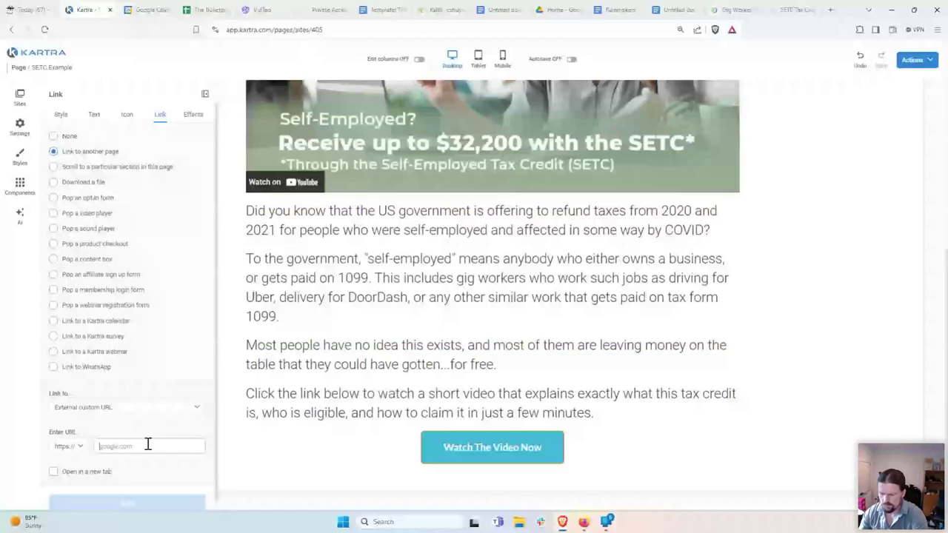
left_click(159, 447)
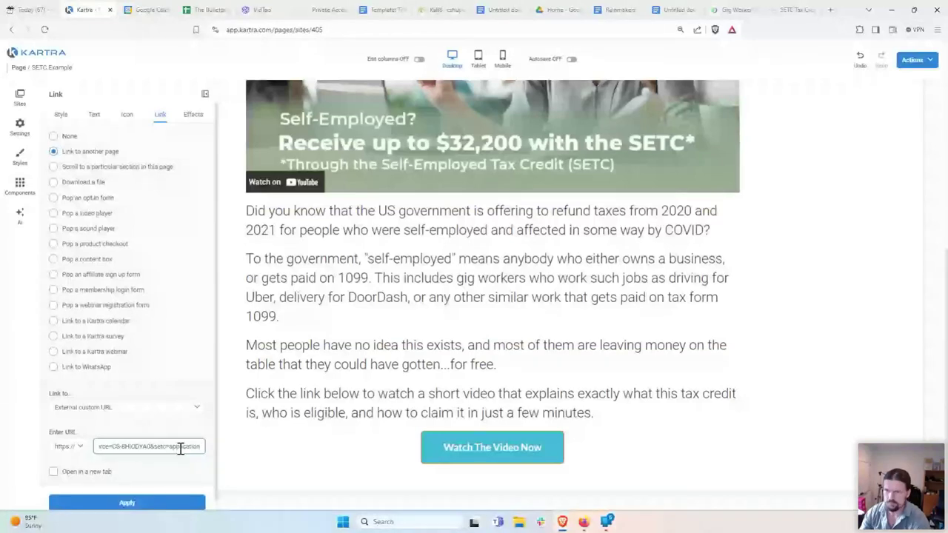
left_click(146, 504)
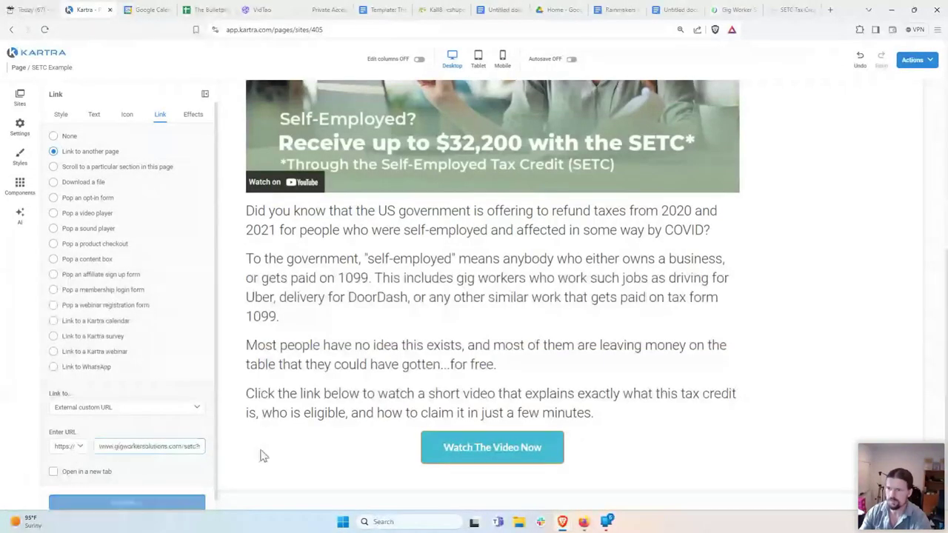
left_click(207, 97)
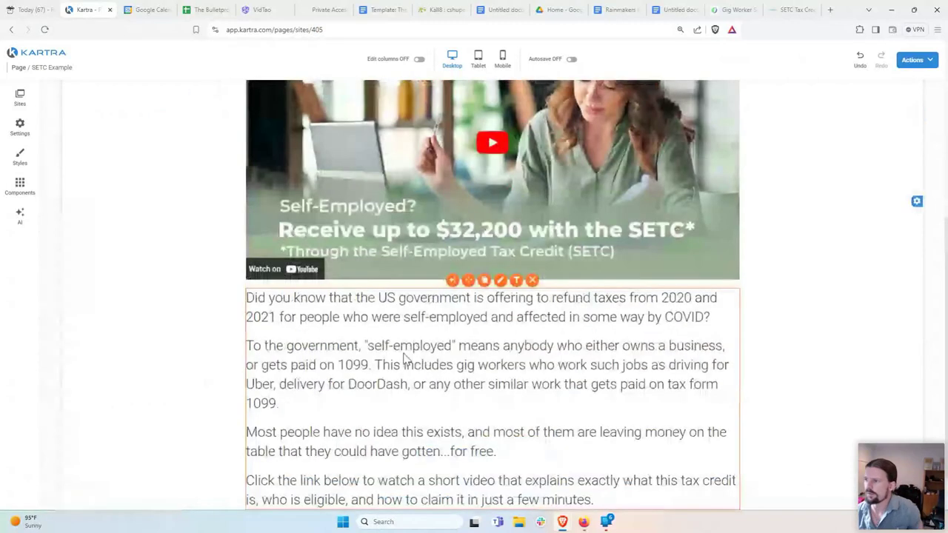
Step: Scroll up and down the page to review the updated button
scroll(403, 359, "up", 4)
scroll(186, 291, "down", 3)
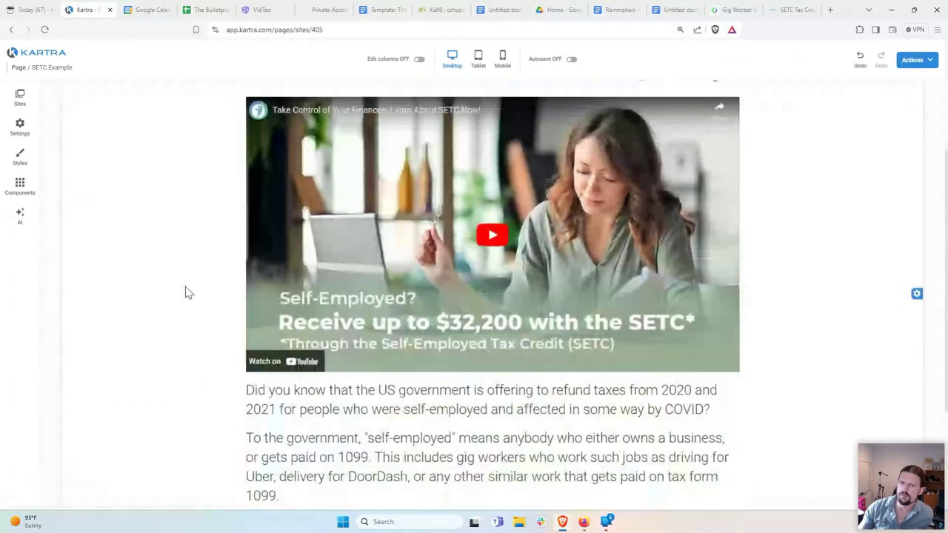
scroll(185, 291, "up", 1)
scroll(186, 292, "up", 1)
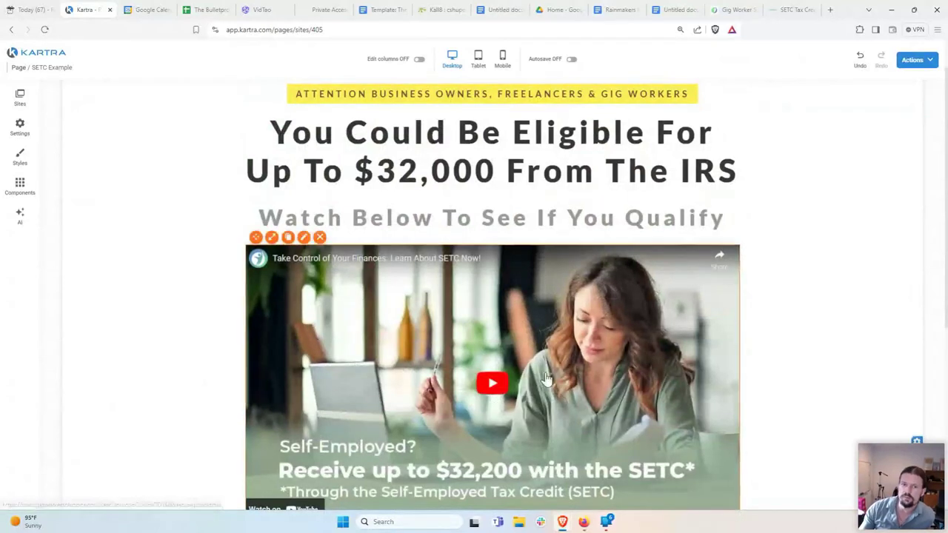
scroll(437, 354, "down", 1)
scroll(437, 354, "down", 1)
scroll(437, 354, "up", 1)
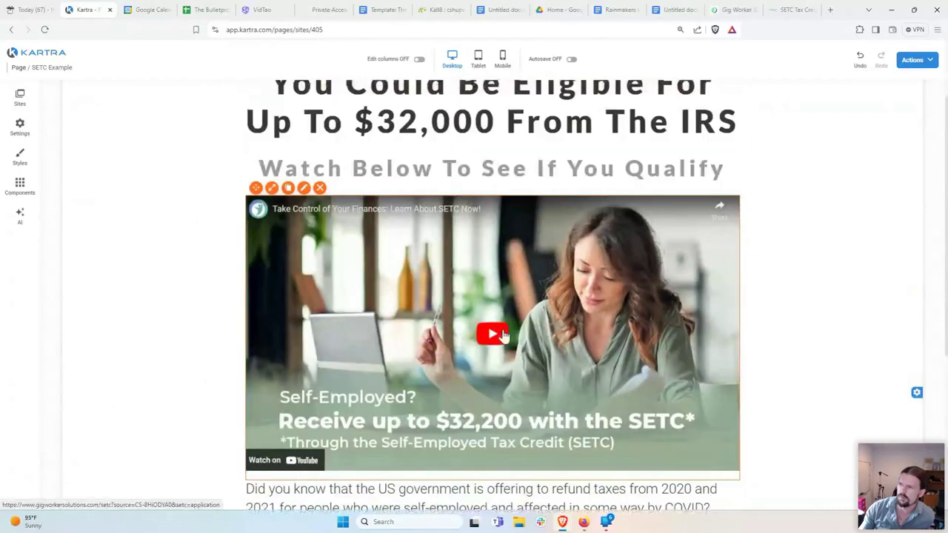
scroll(485, 340, "up", 1)
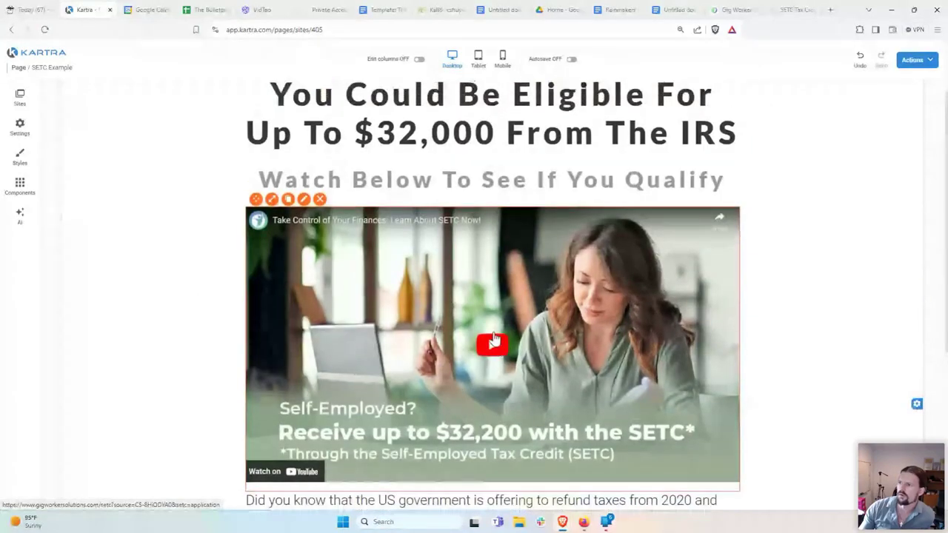
scroll(493, 339, "down", 4)
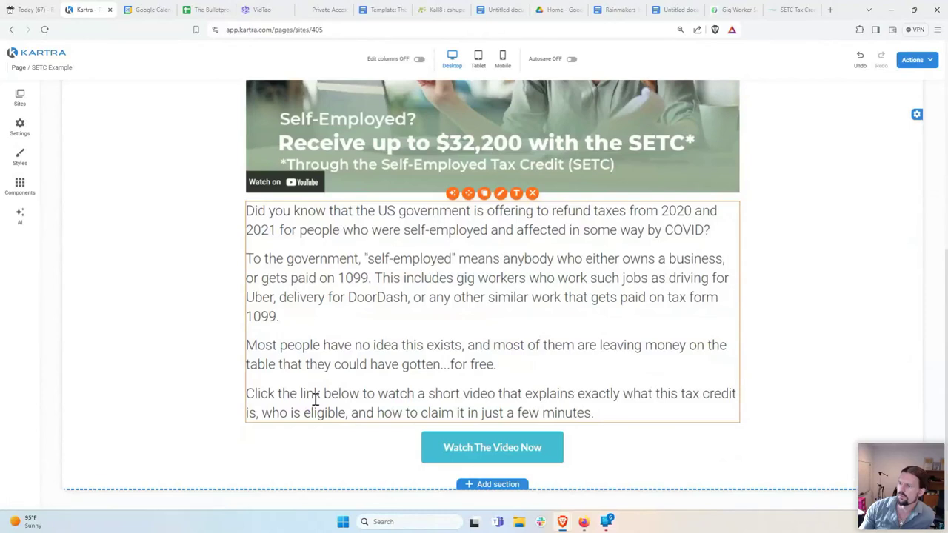
scroll(324, 387, "up", 5)
scroll(485, 473, "down", 5)
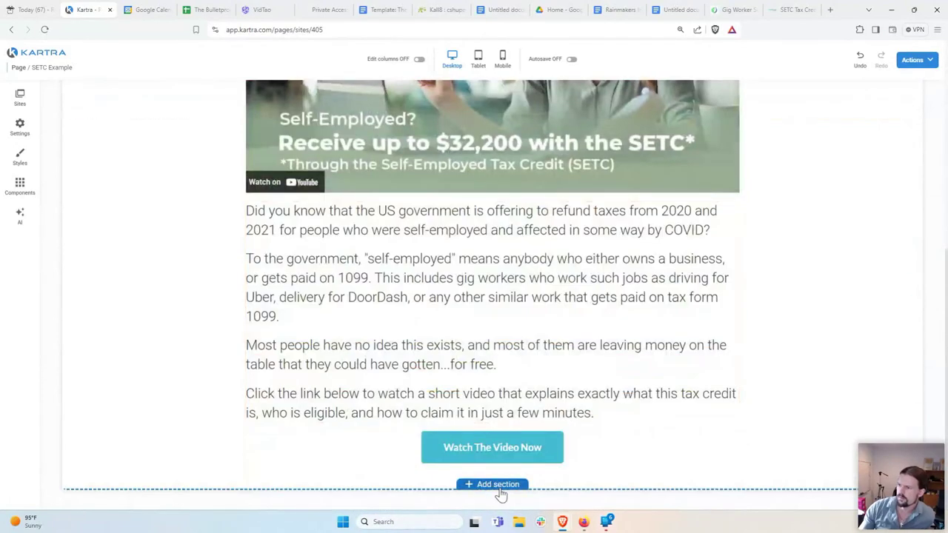
left_click(520, 487)
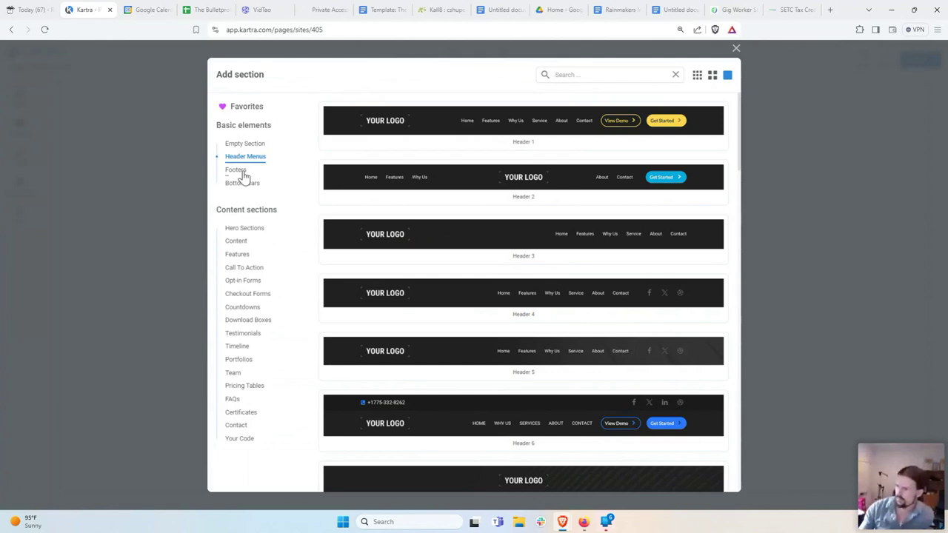
Step: Insert an empty section below the button and drop a two-column layout into it
left_click(242, 171)
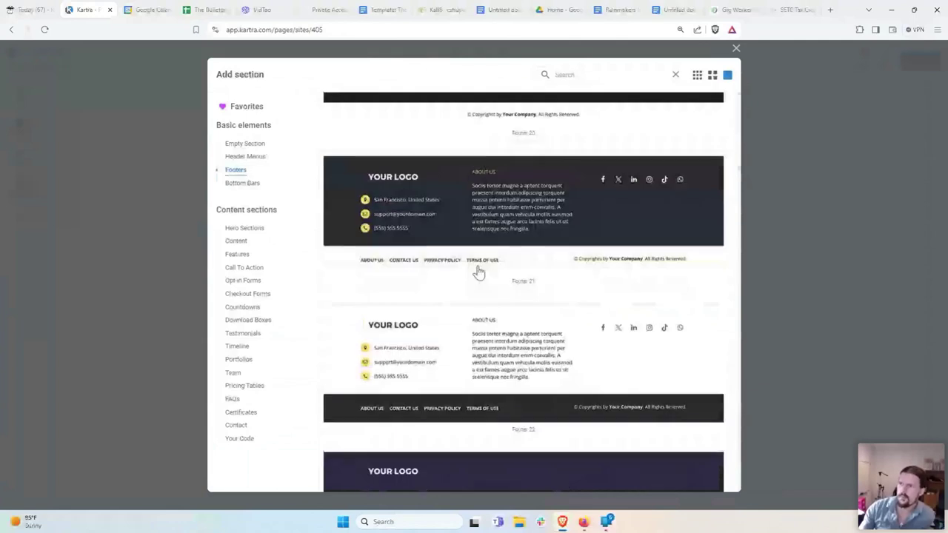
left_click(478, 272)
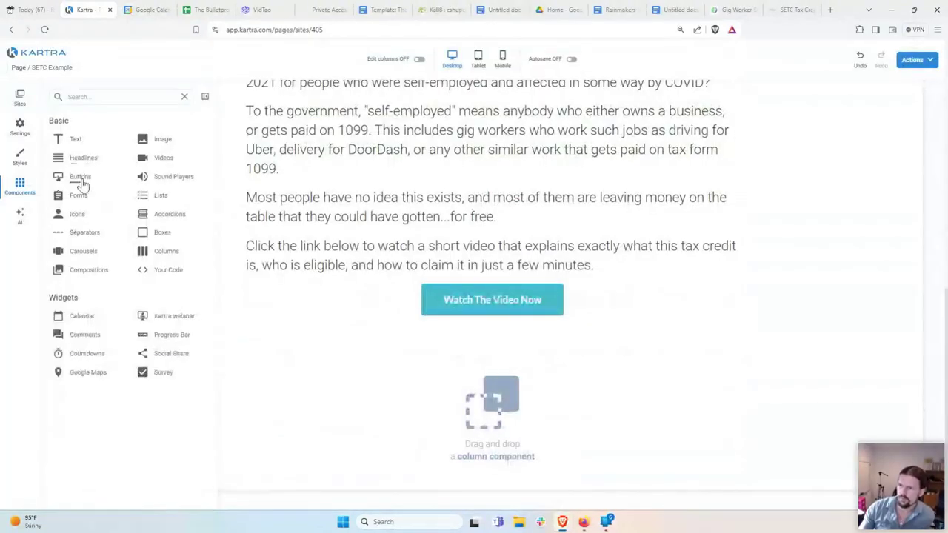
left_click(164, 254)
left_click_drag(127, 182, 466, 466)
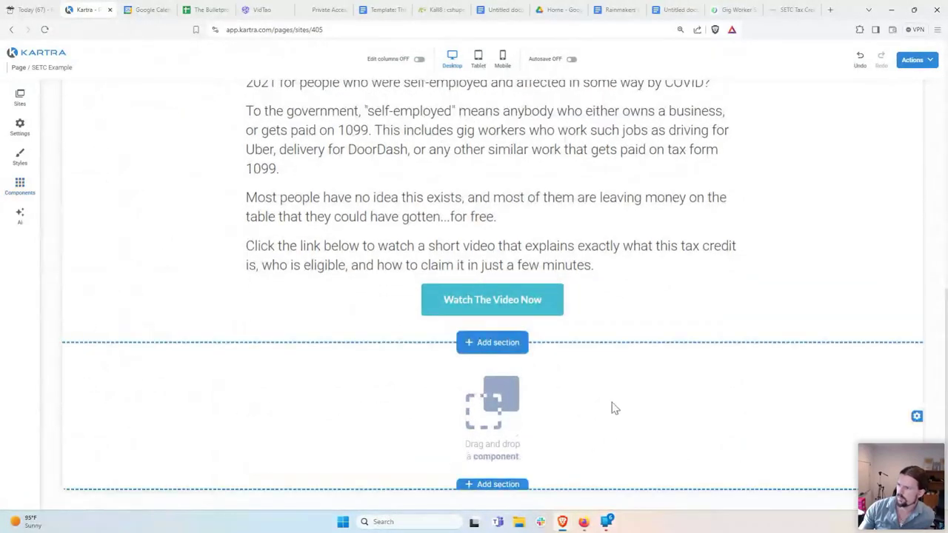
Step: Add a text block to the new section, replace its lorem ipsum with the centred 'Copyright 2024 - All Rights Reserved' line
left_click(20, 183)
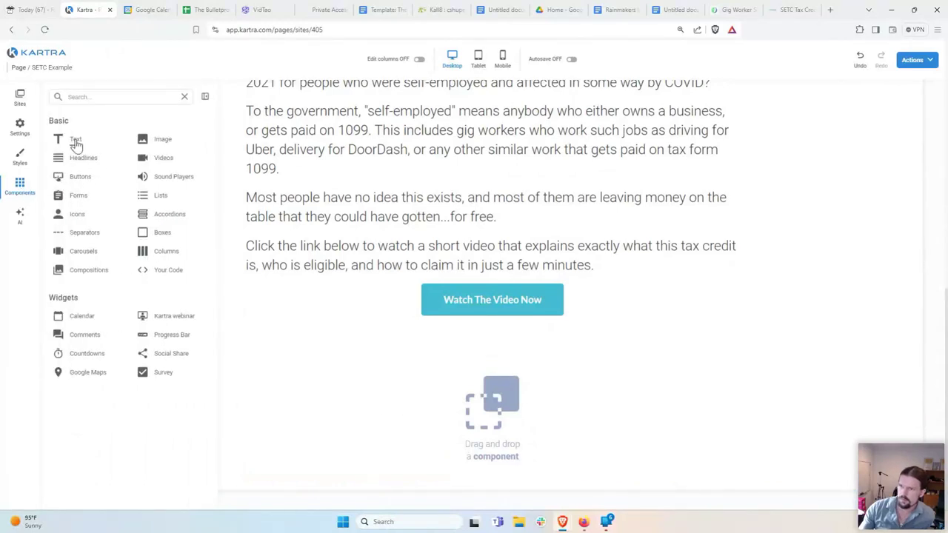
left_click(74, 140)
left_click_drag(94, 162, 482, 466)
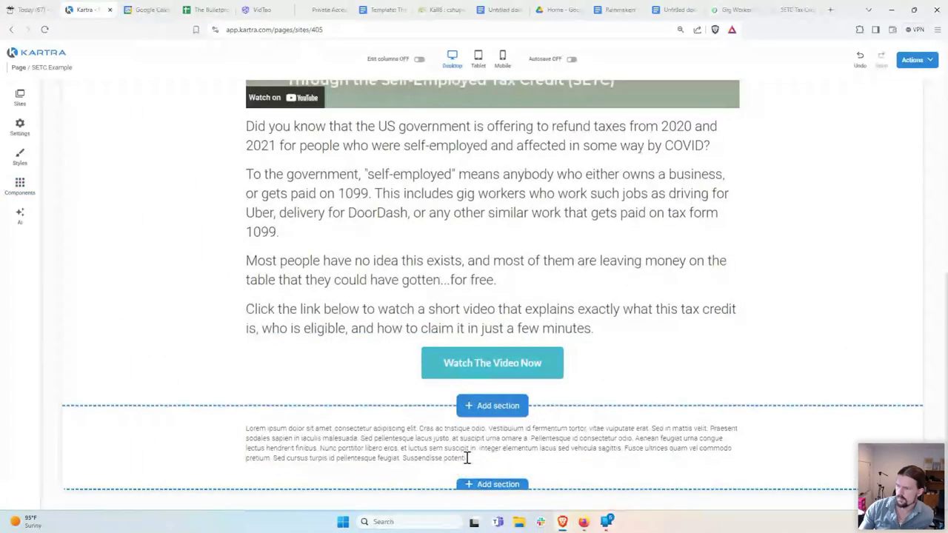
left_click(466, 454)
left_click_drag(465, 457, 120, 388)
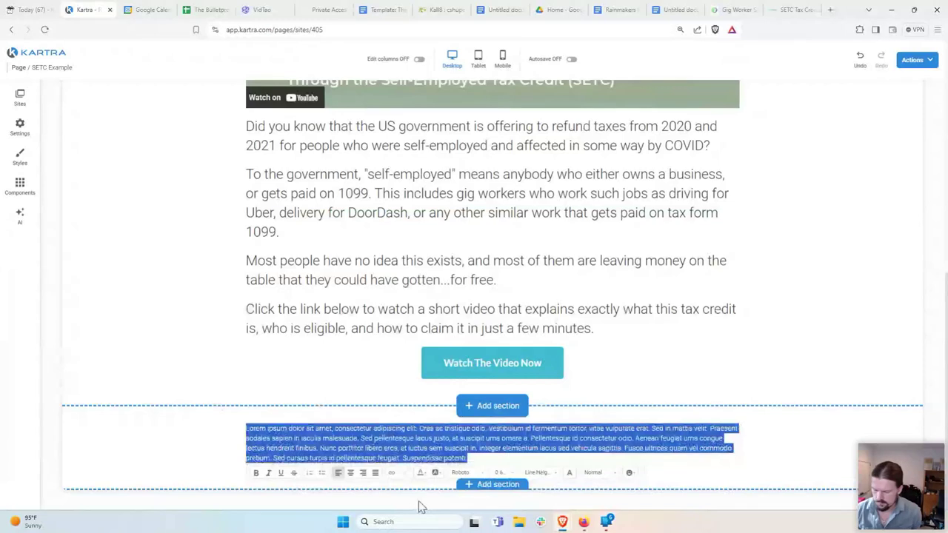
type("Copyright")
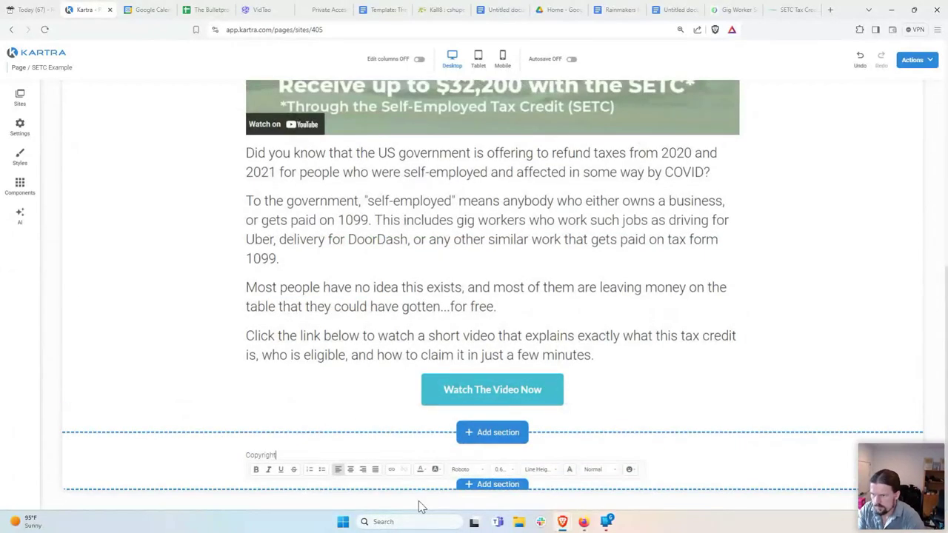
type(" 2024 - All Rights Reserved")
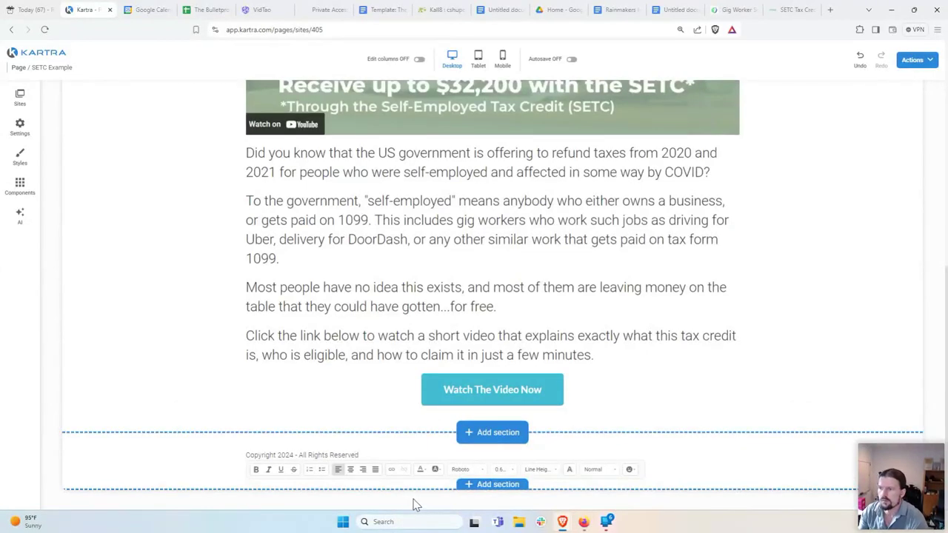
left_click_drag(369, 454, 240, 457)
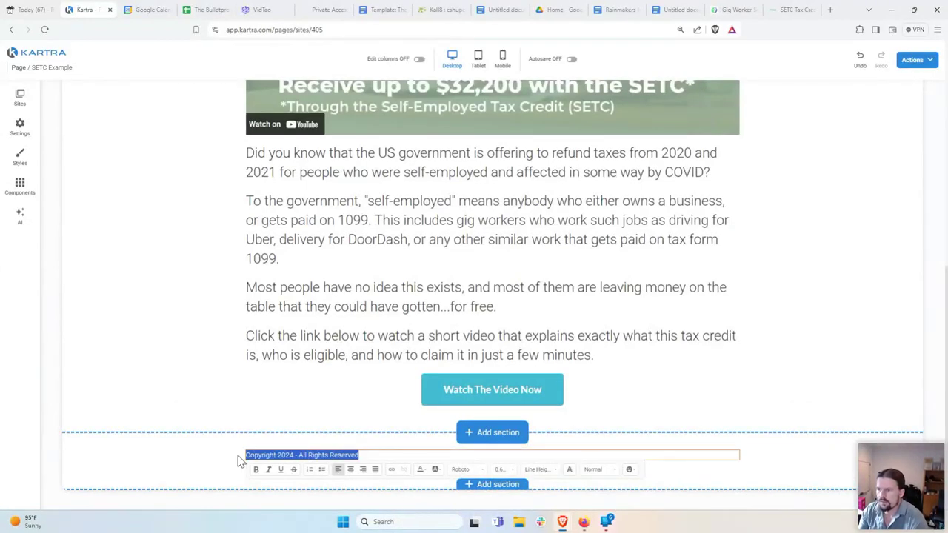
left_click(351, 469)
left_click(159, 434)
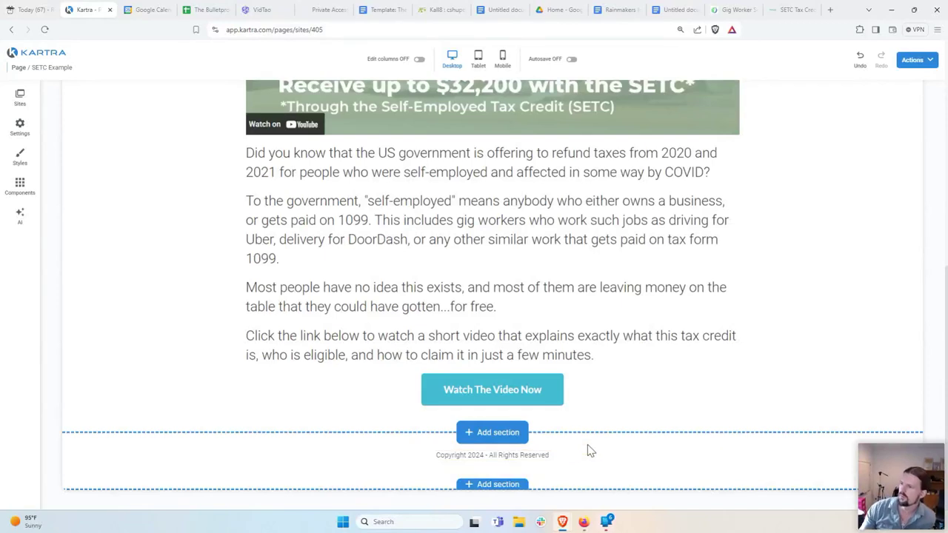
Step: Select the end of the copyright line, then cancel the link settings without adding a link
scroll(214, 348, "up", 3)
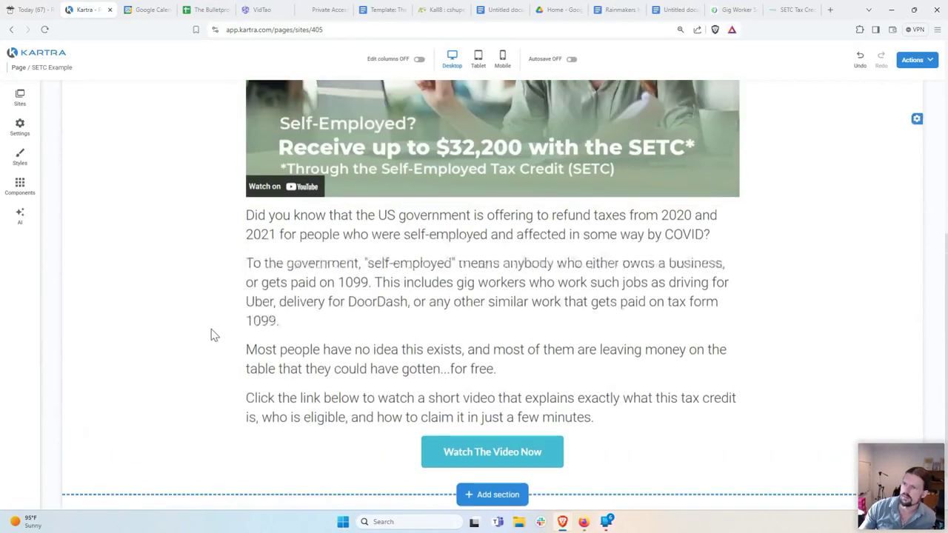
scroll(163, 259, "down", 3)
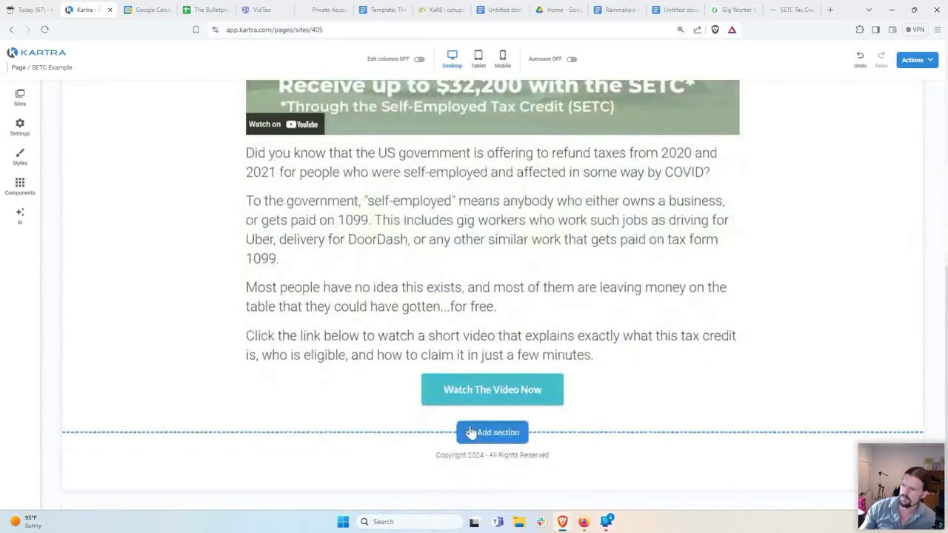
left_click(561, 455)
left_click_drag(561, 455, 523, 455)
left_click(392, 469)
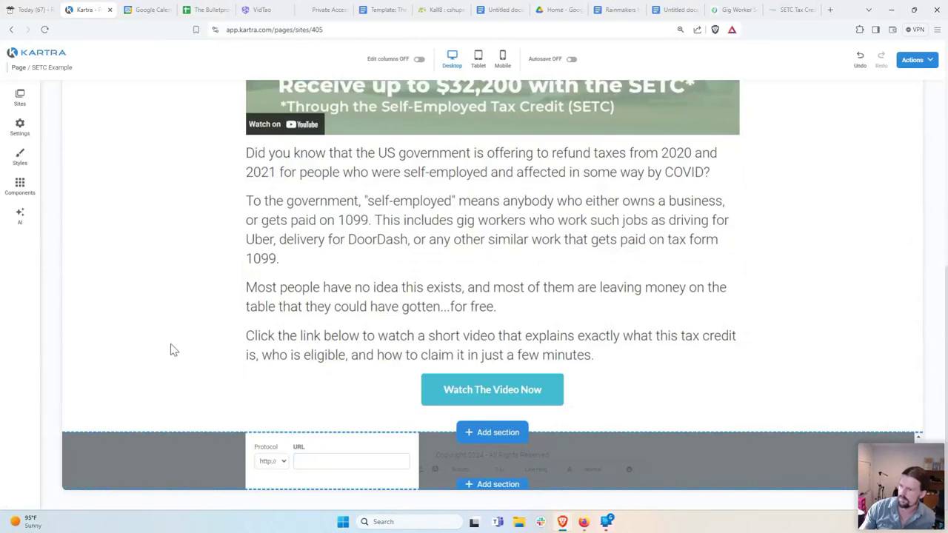
scroll(392, 469, "down", 2)
left_click(391, 481)
left_click(194, 354)
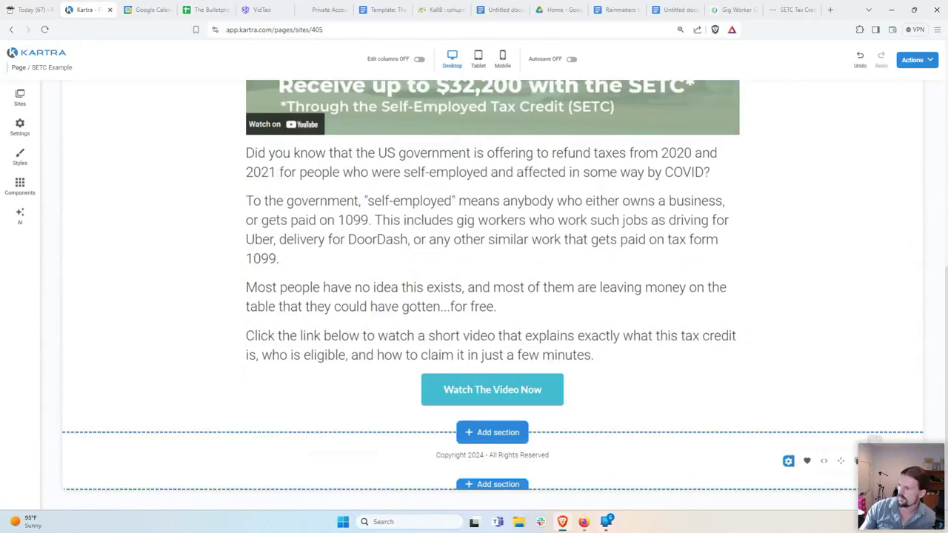
Step: Give the footer section a light grey rgb(230,230,230) background
left_click(788, 461)
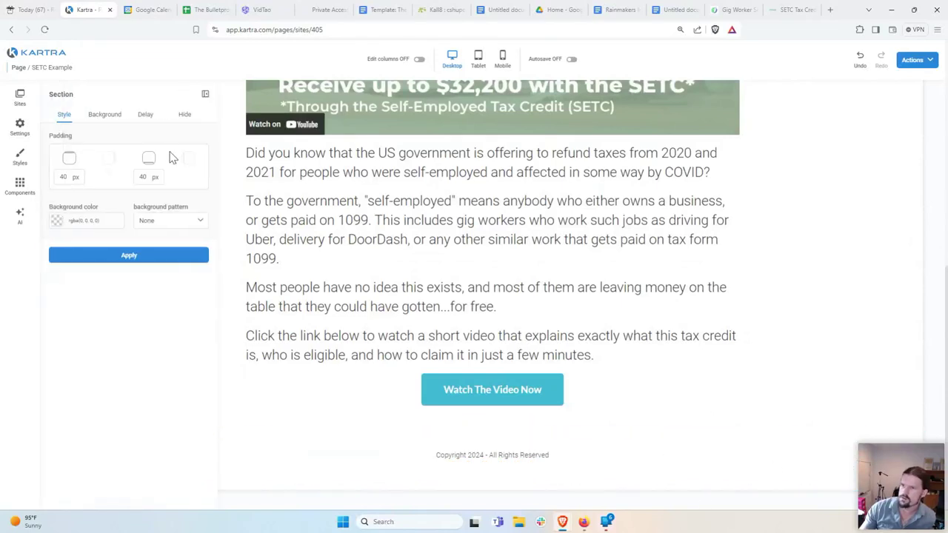
left_click(78, 222)
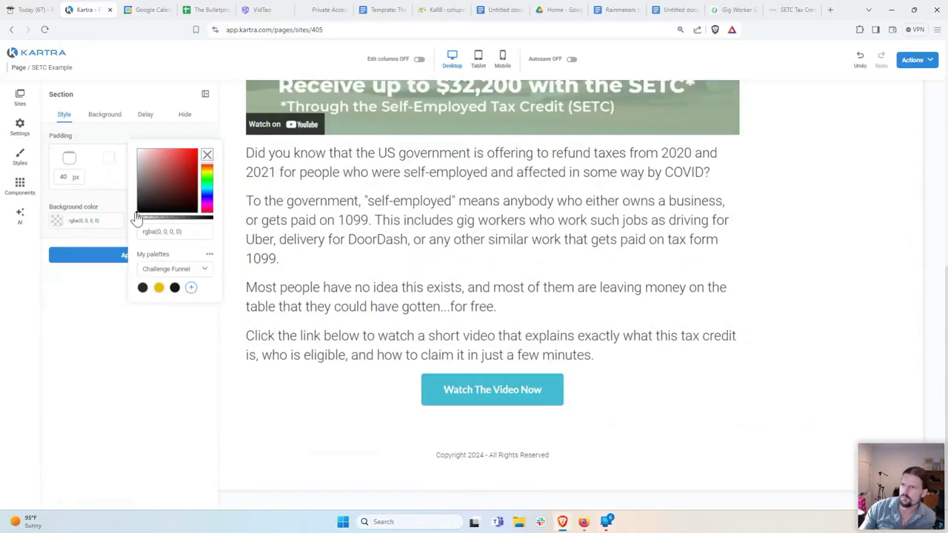
left_click(137, 150)
left_click(128, 154)
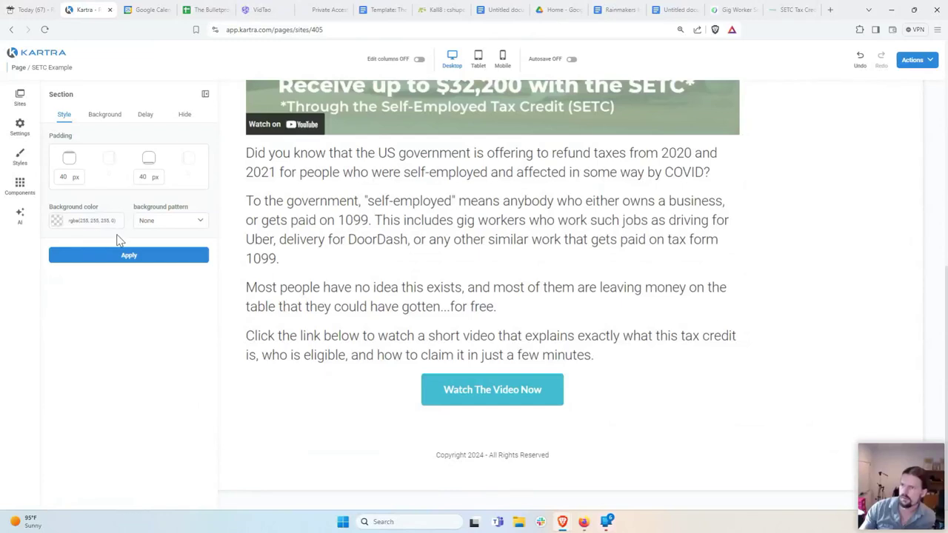
left_click(104, 252)
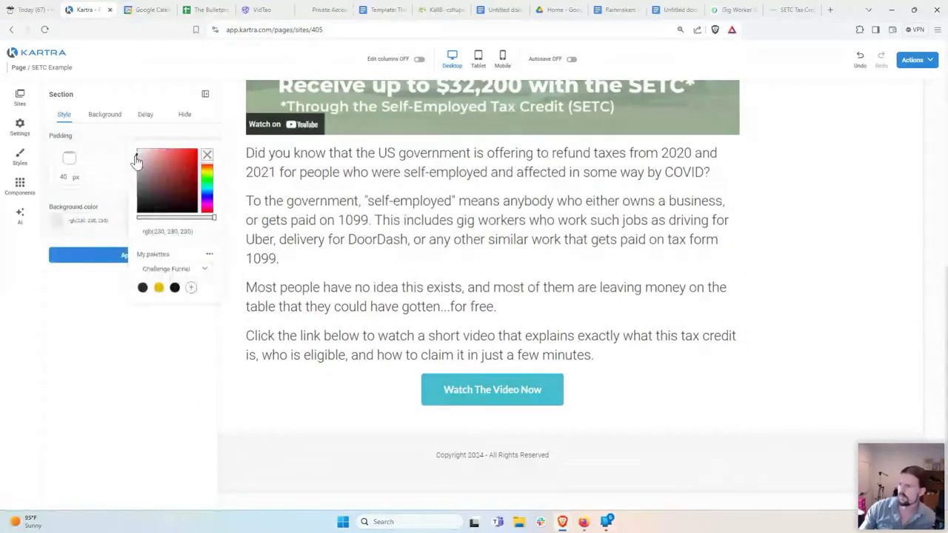
left_click(61, 255)
left_click(205, 96)
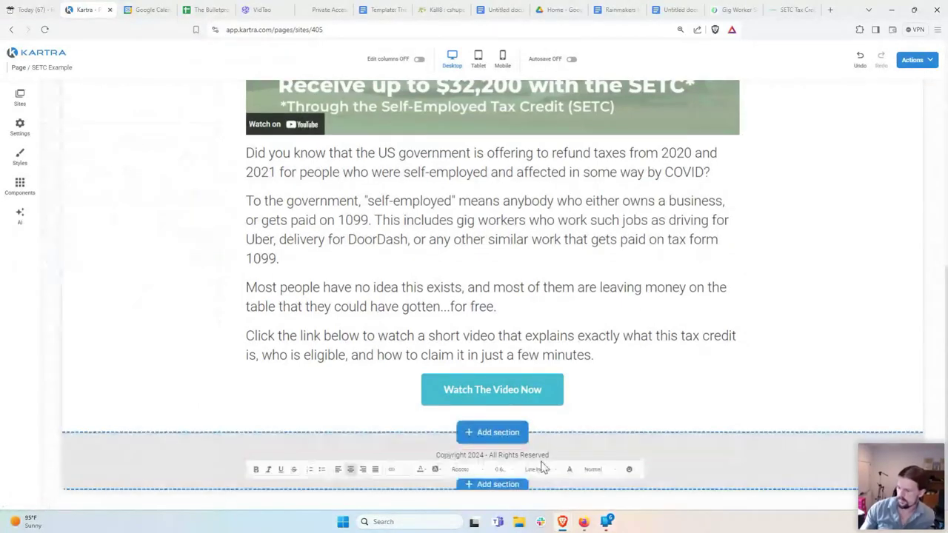
left_click(541, 463)
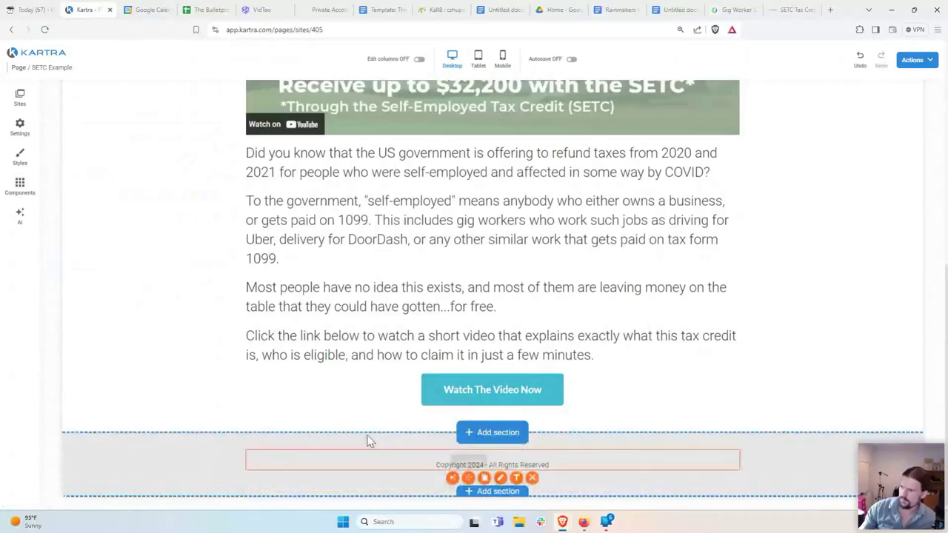
left_click(67, 425)
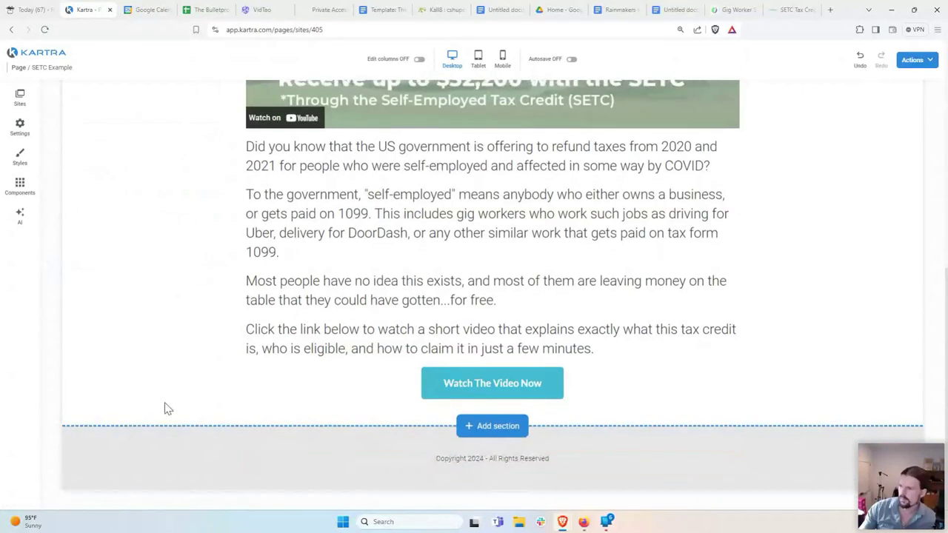
Step: Add a blank line after the last body paragraph, above the Watch The Video Now button
scroll(165, 408, "up", 4)
scroll(166, 408, "down", 4)
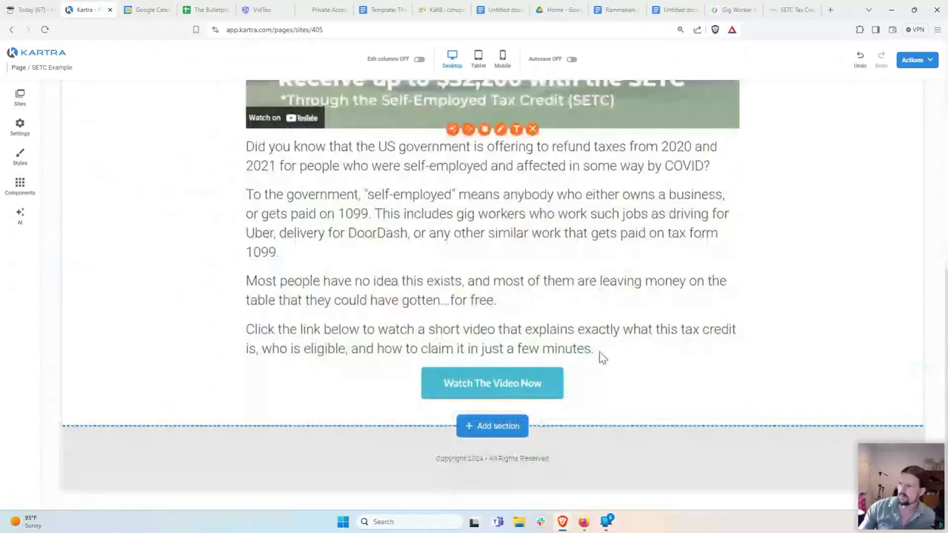
left_click(601, 358)
key("Return")
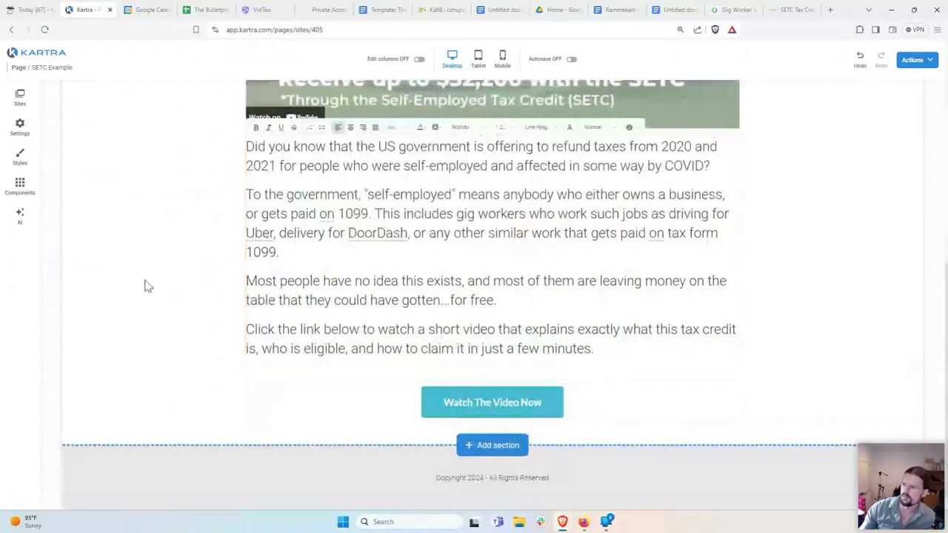
left_click(207, 323)
scroll(207, 324, "up", 1)
left_click(264, 216)
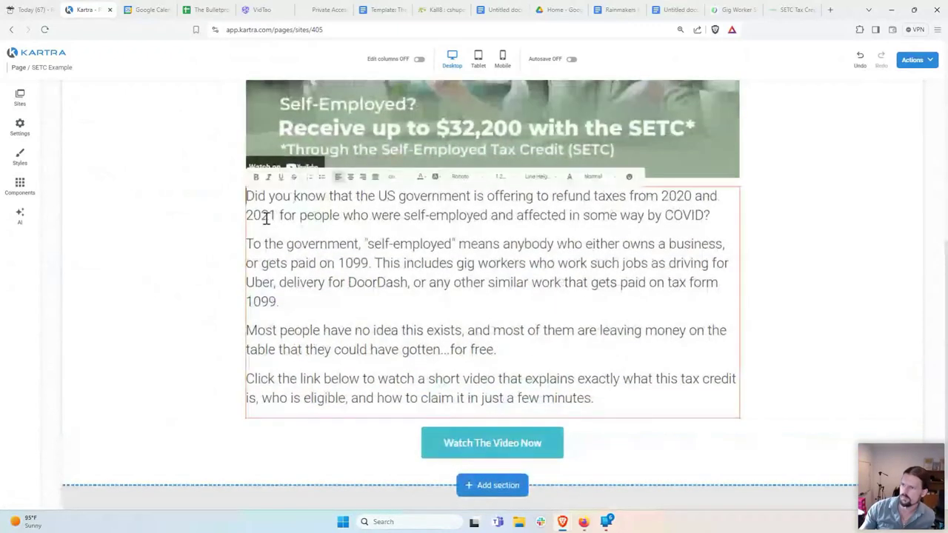
left_click(175, 230)
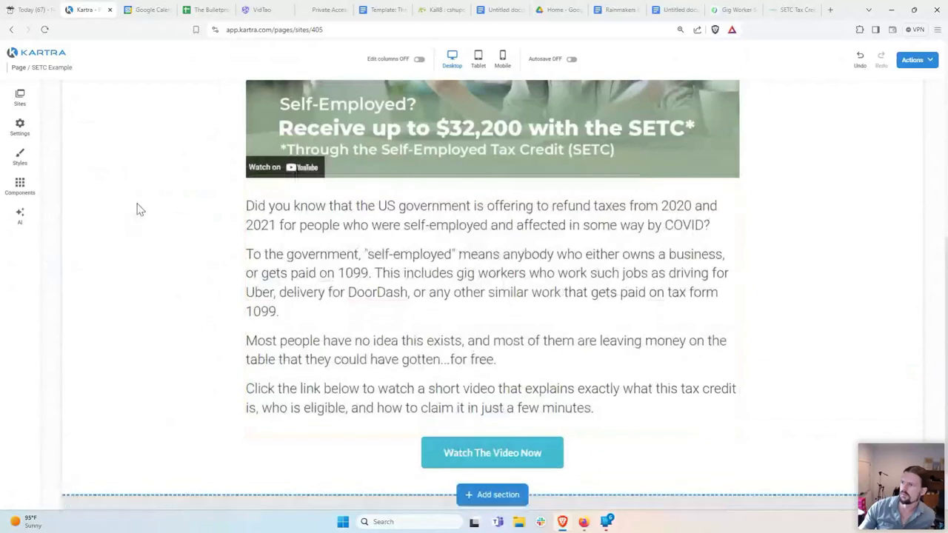
scroll(165, 260, "down", 1)
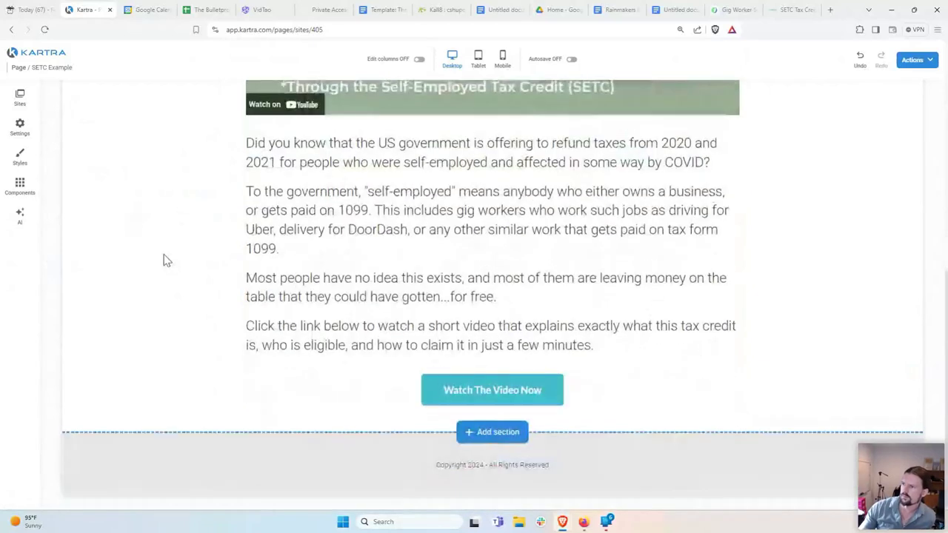
scroll(163, 260, "up", 7)
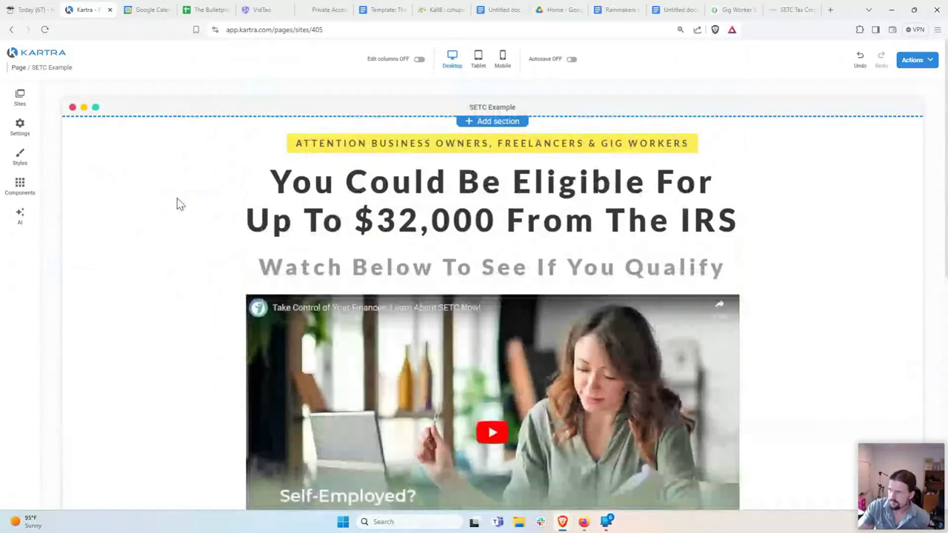
left_click(502, 58)
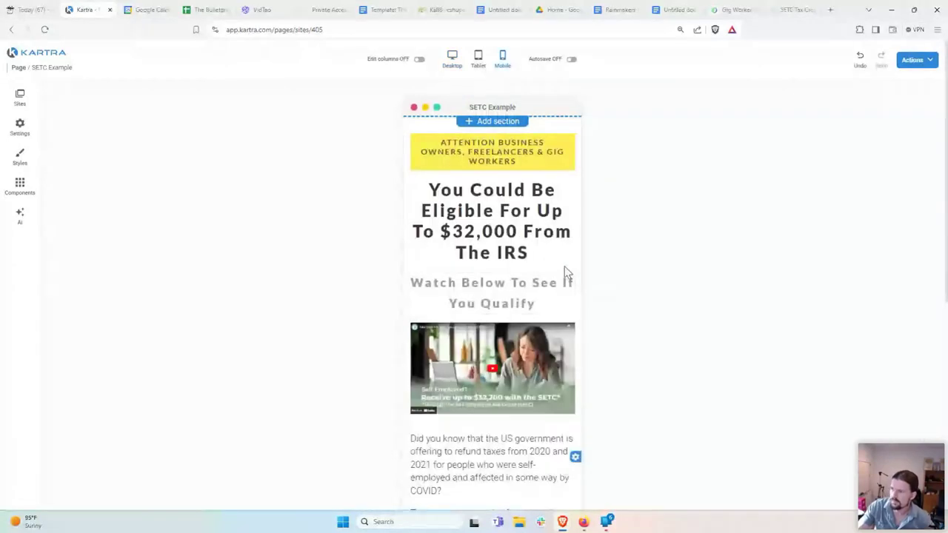
scroll(565, 272, "down", 5)
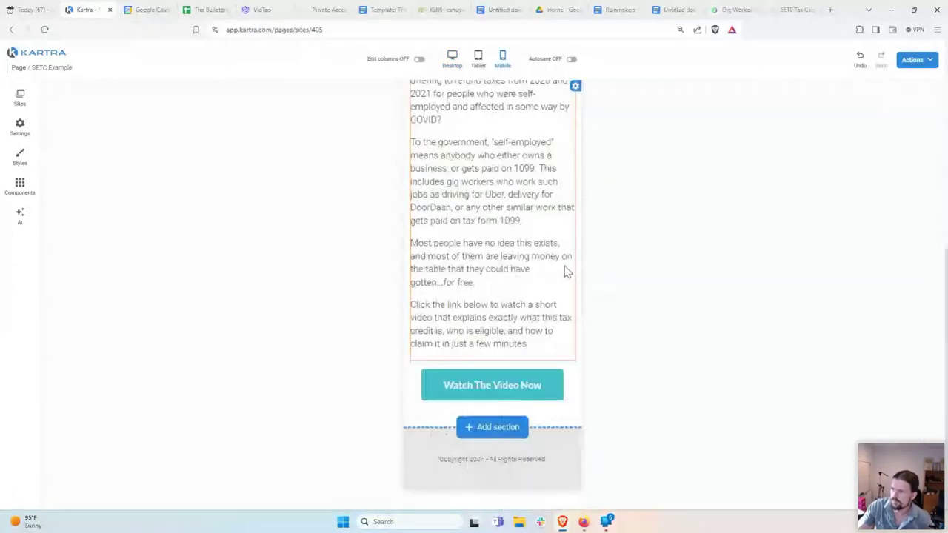
scroll(564, 269, "up", 5)
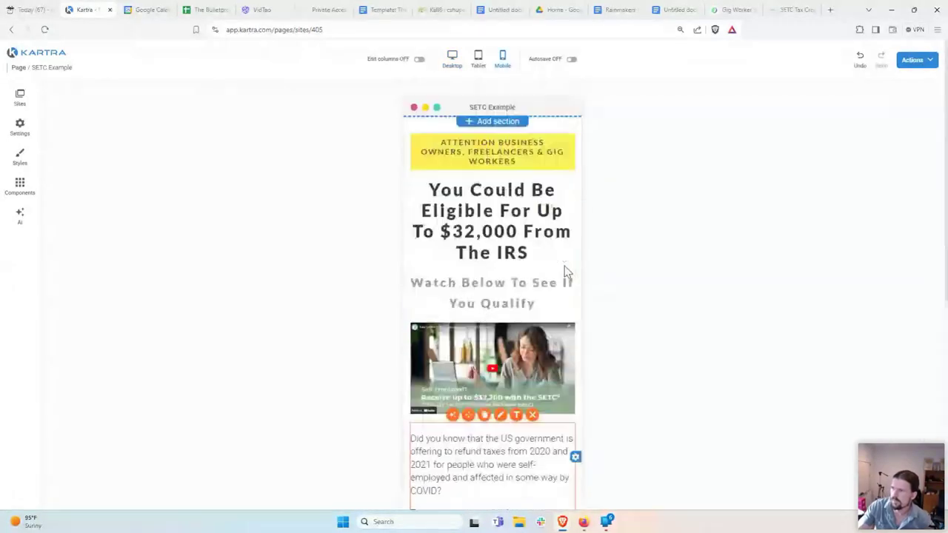
left_click(442, 65)
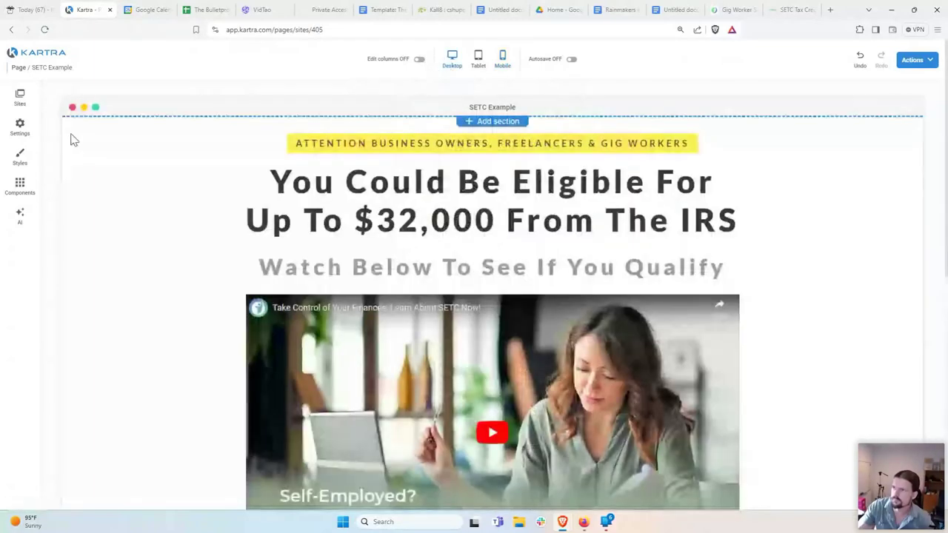
Step: Change the SEO page title from 'SETC Example' to 'Self Employed Tax Credit' and copy it
left_click(18, 134)
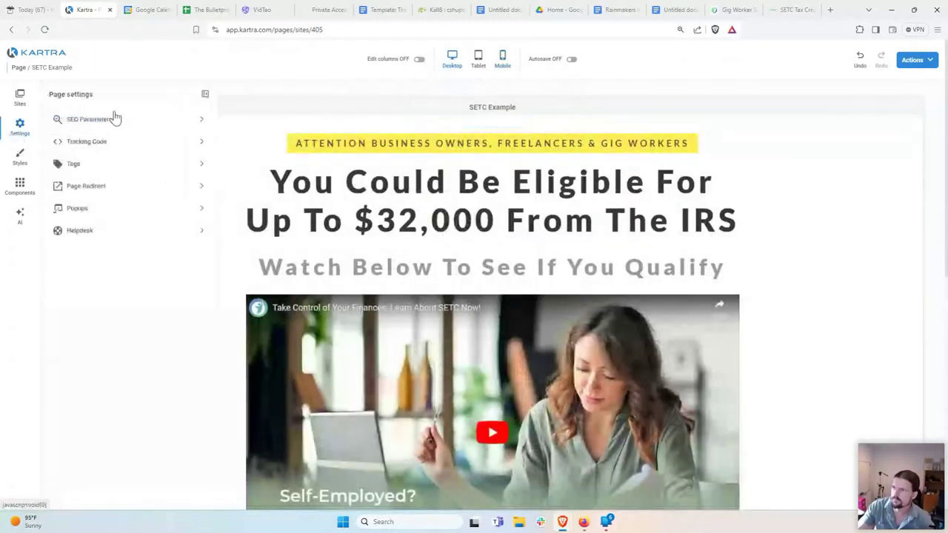
left_click(98, 127)
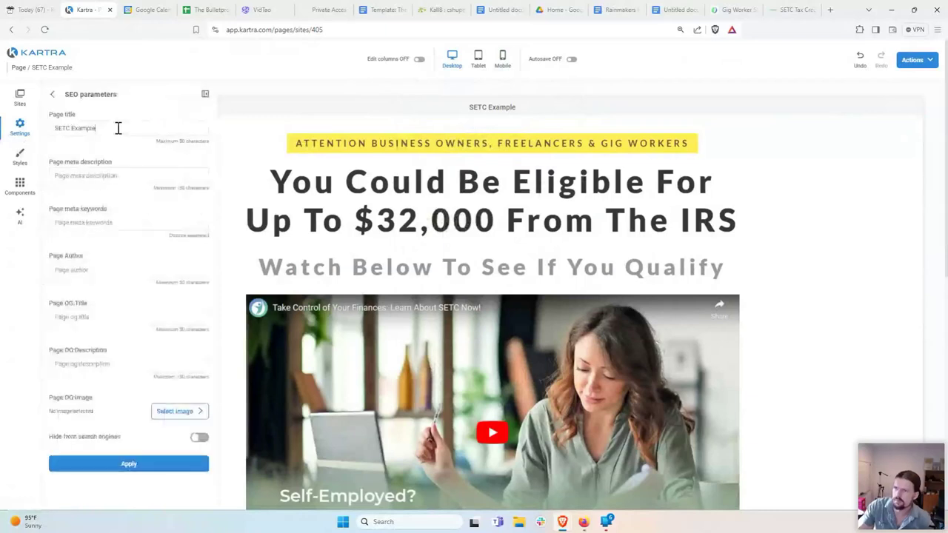
left_click_drag(116, 127, 53, 133)
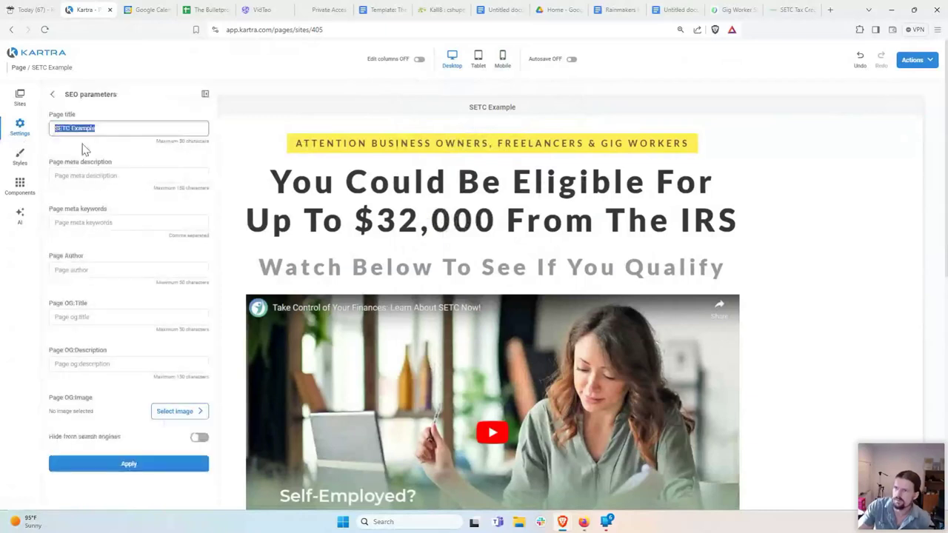
type("Self Employed Tax Credit")
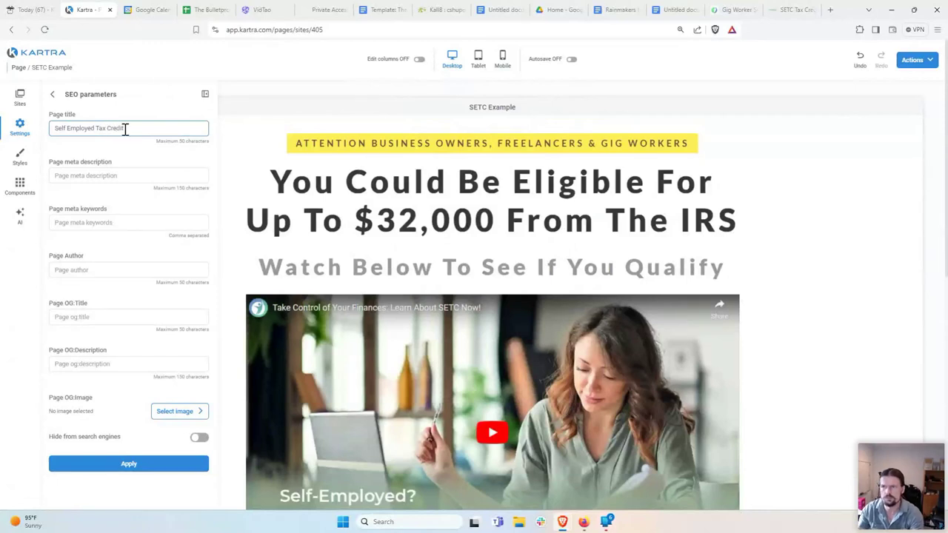
left_click_drag(125, 129, 23, 139)
right_click(77, 132)
left_click(105, 169)
Step: Paste the title into meta description, keywords and OG fields, enter the author's name, and apply
left_click(87, 169)
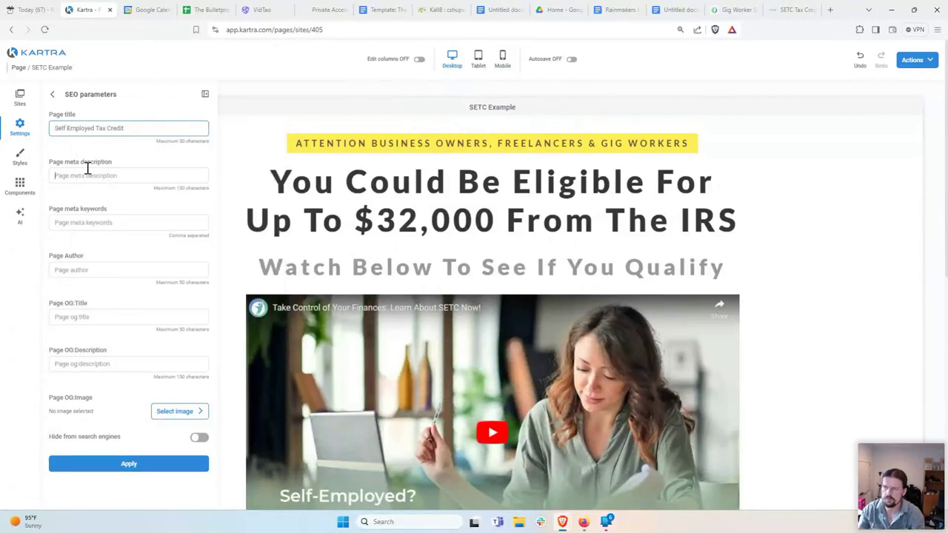
key("ctrl+v")
left_click(82, 223)
key("ctrl+v")
left_click(77, 271)
type("C")
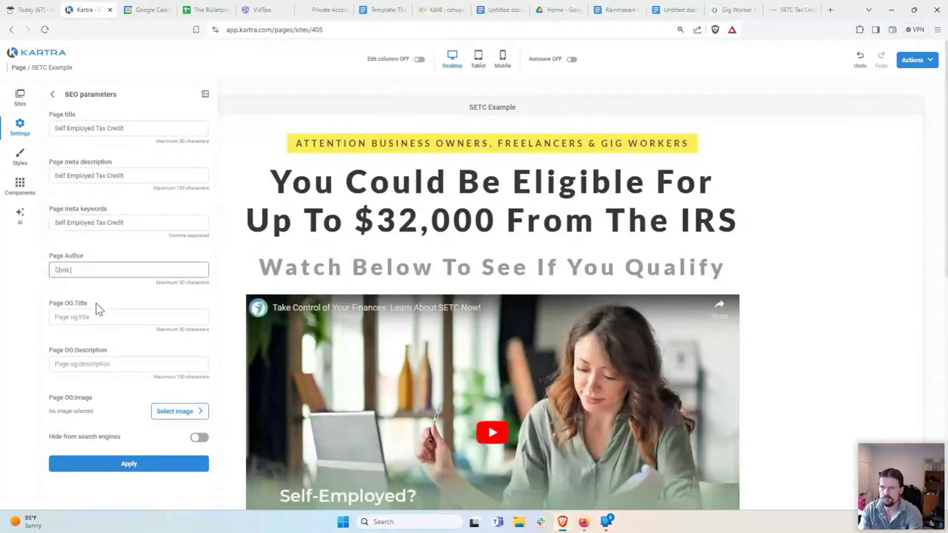
type("hris Shupe")
left_click(87, 317)
right_click(89, 317)
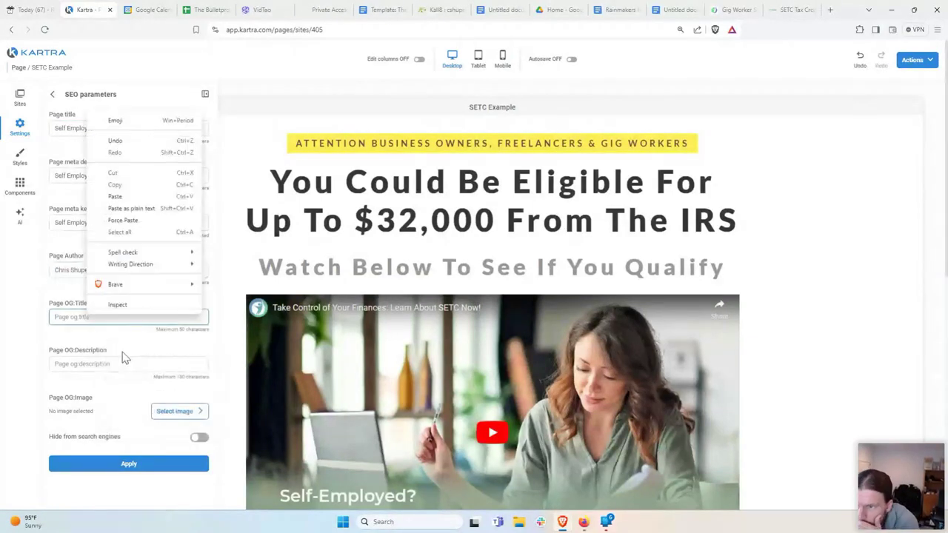
left_click(136, 197)
right_click(91, 364)
left_click(102, 459)
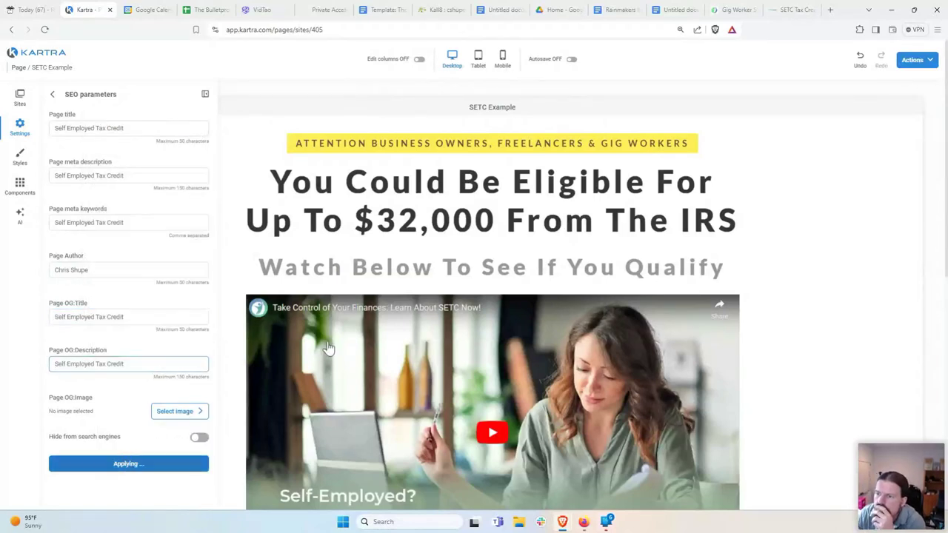
left_click(205, 97)
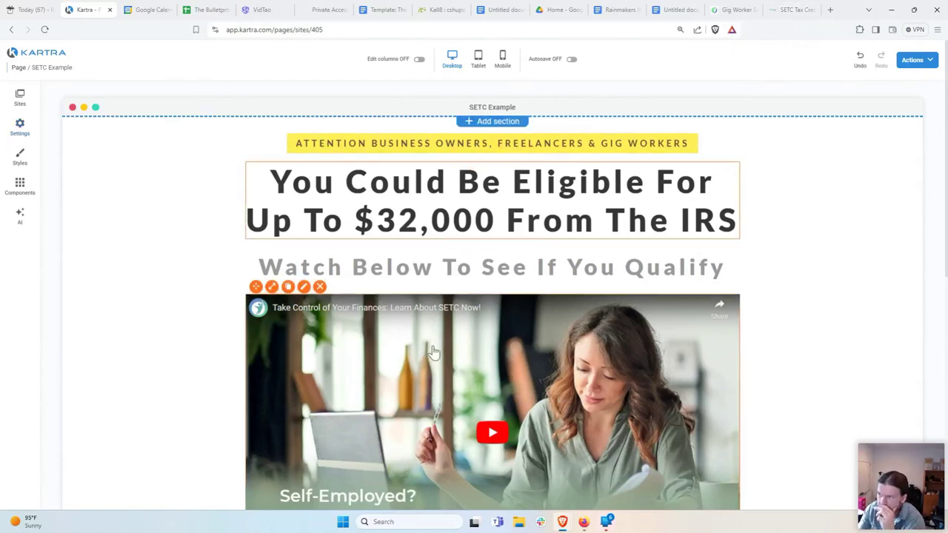
Step: Save the page and choose Publish live from the Actions menu
scroll(428, 346, "down", 5)
scroll(428, 346, "down", 1)
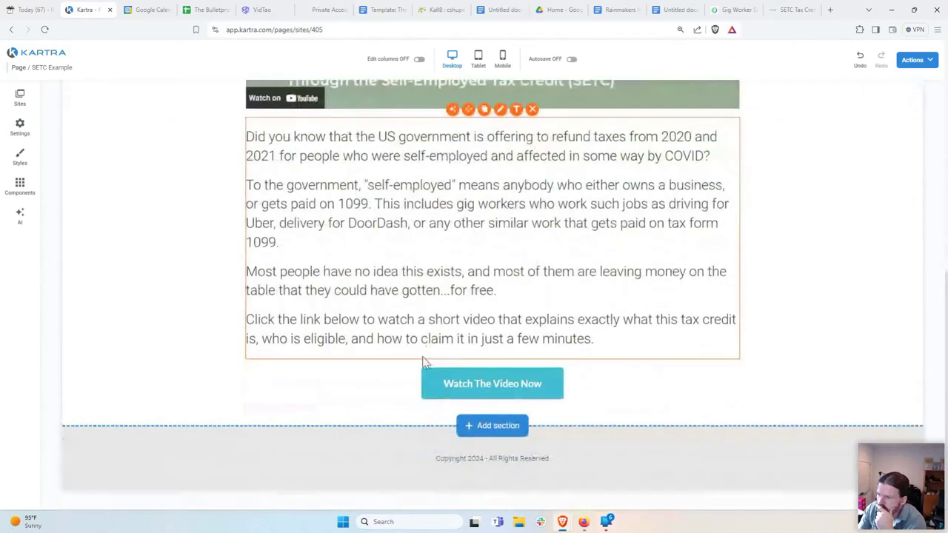
scroll(427, 346, "up", 3)
scroll(426, 348, "up", 3)
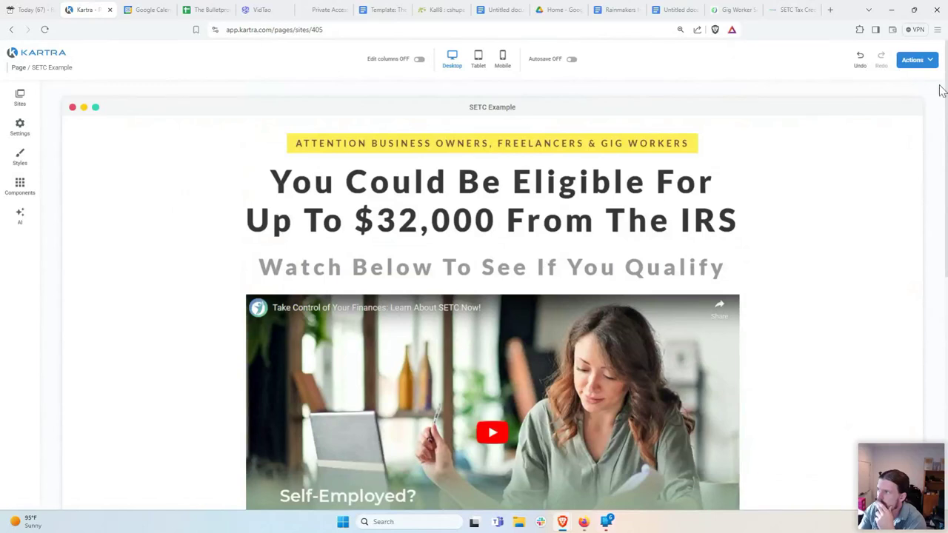
left_click(909, 62)
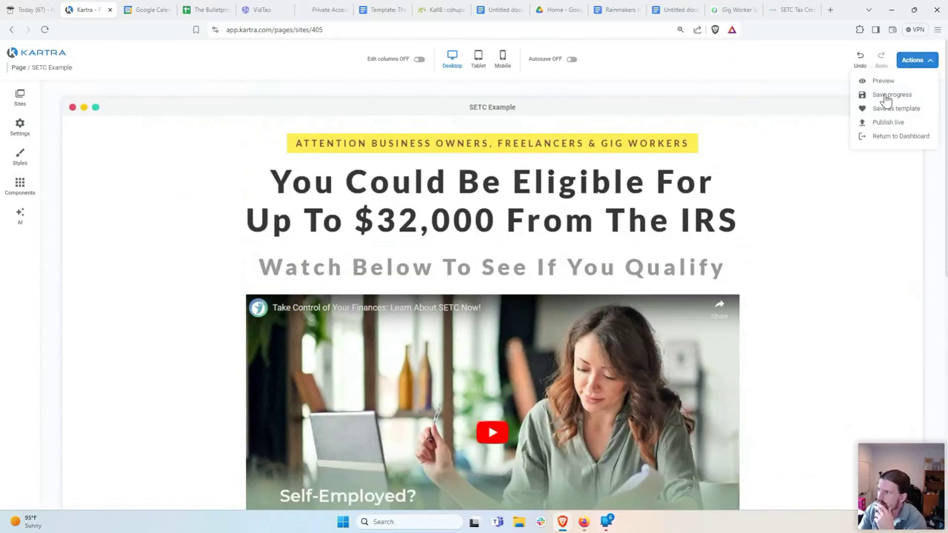
left_click(893, 134)
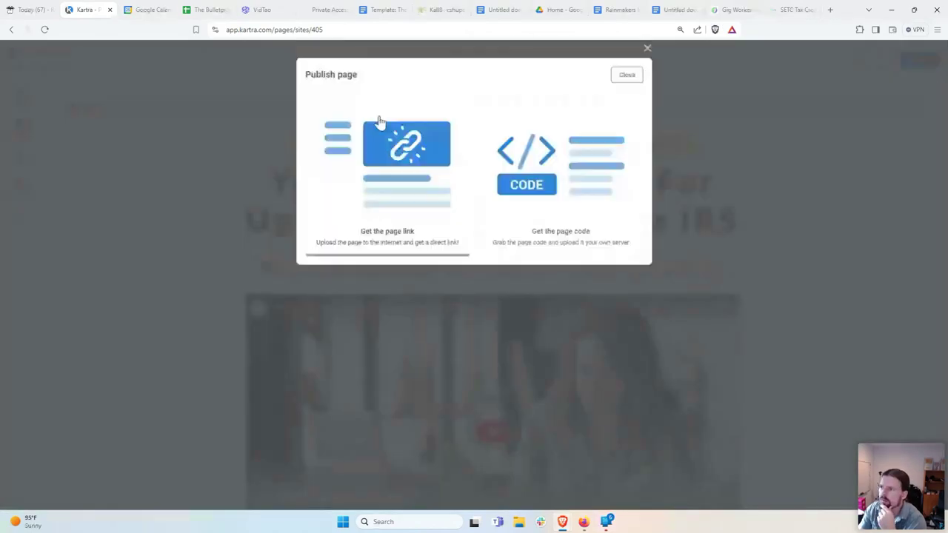
Step: Publish the page as a direct link on bestresource.co with the slug 'setc-example'
left_click(450, 242)
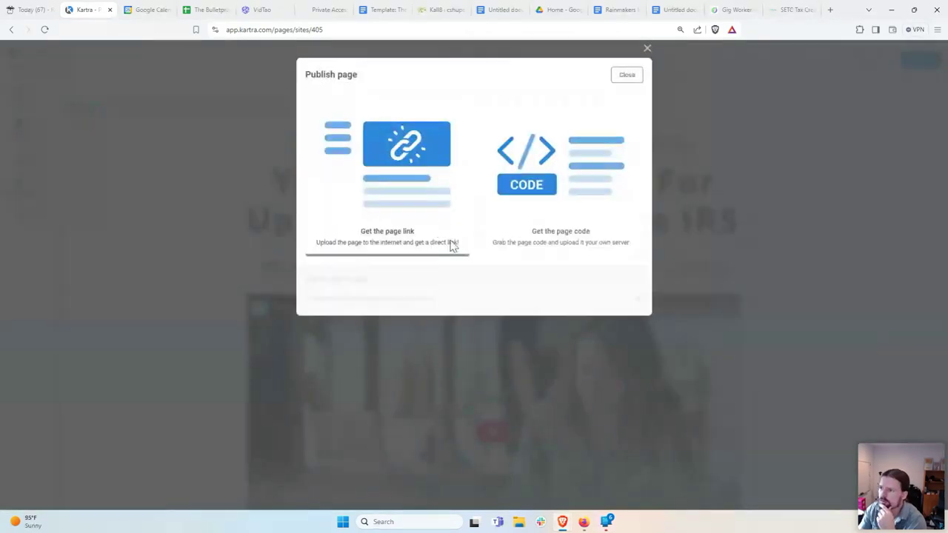
left_click(641, 302)
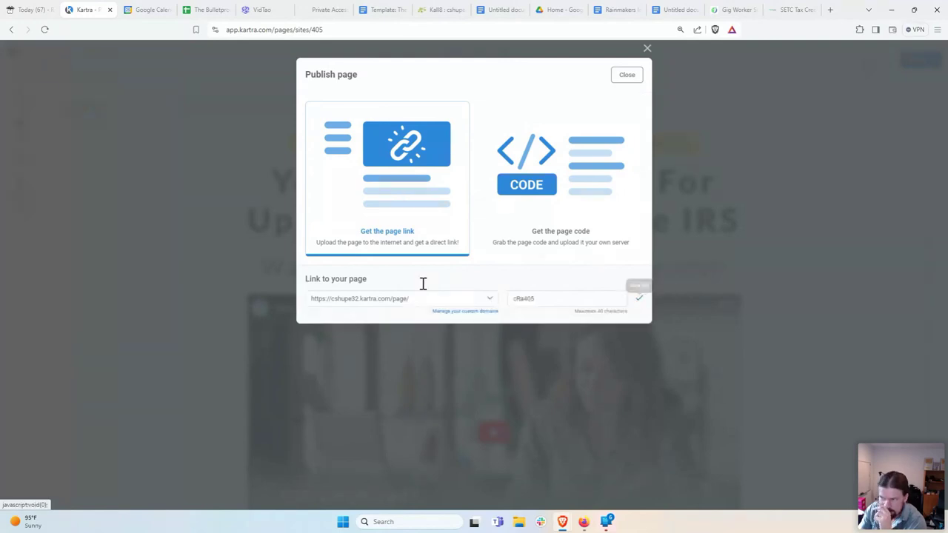
left_click(411, 305)
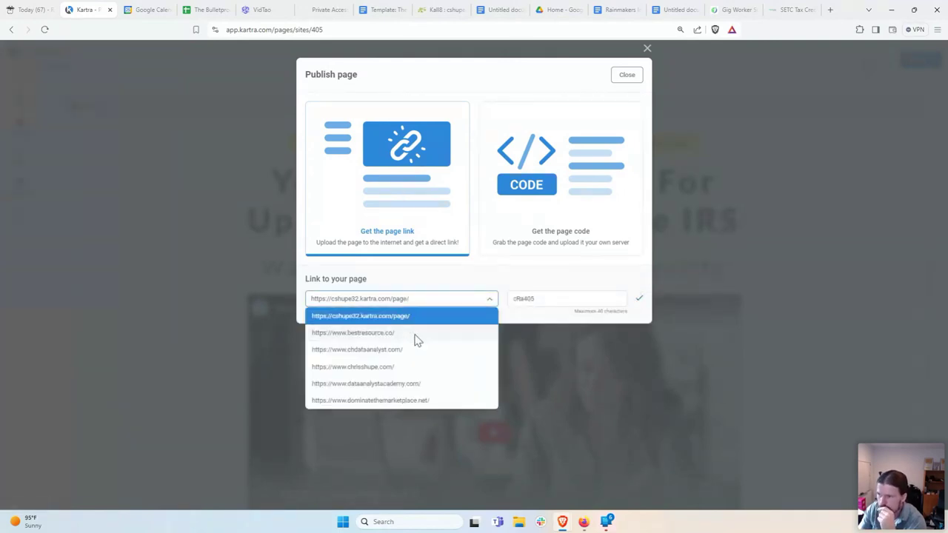
left_click(416, 334)
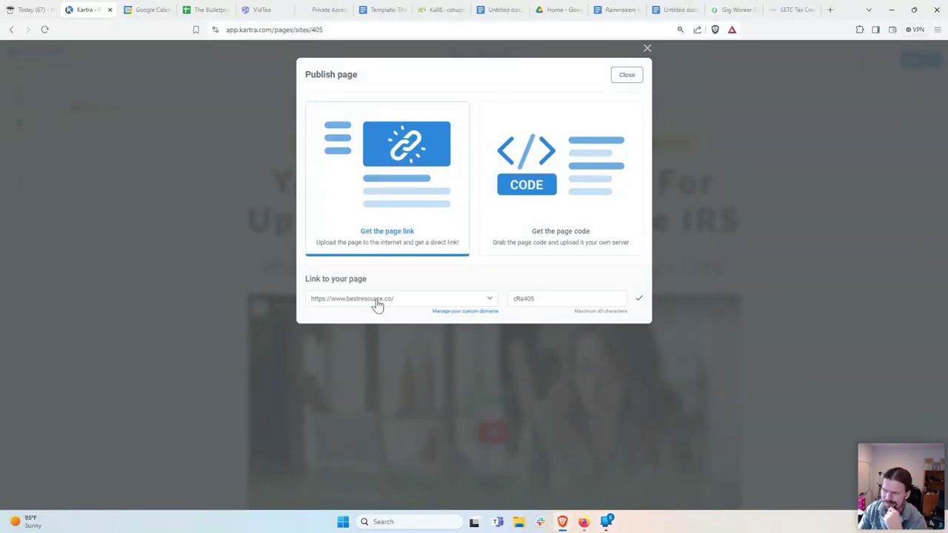
double_click(538, 306)
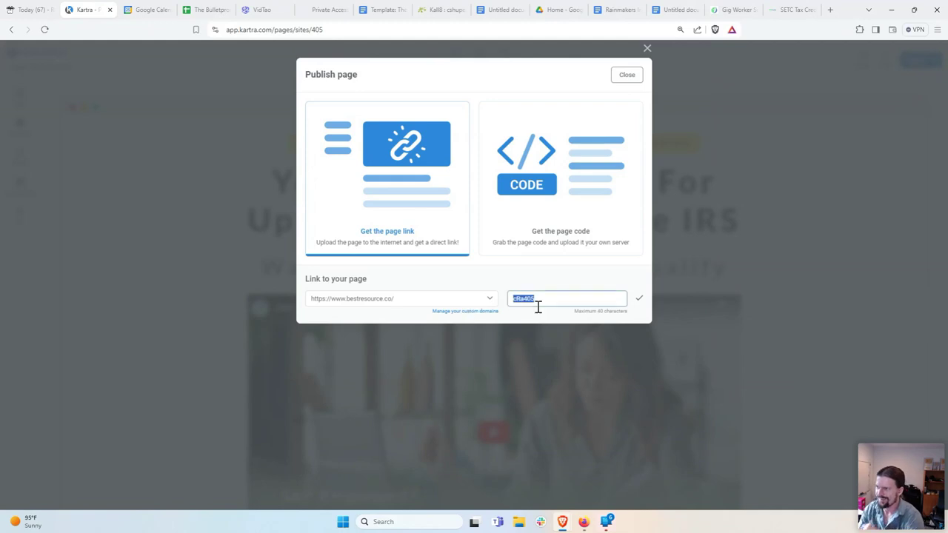
key("BackSpace")
type("setc")
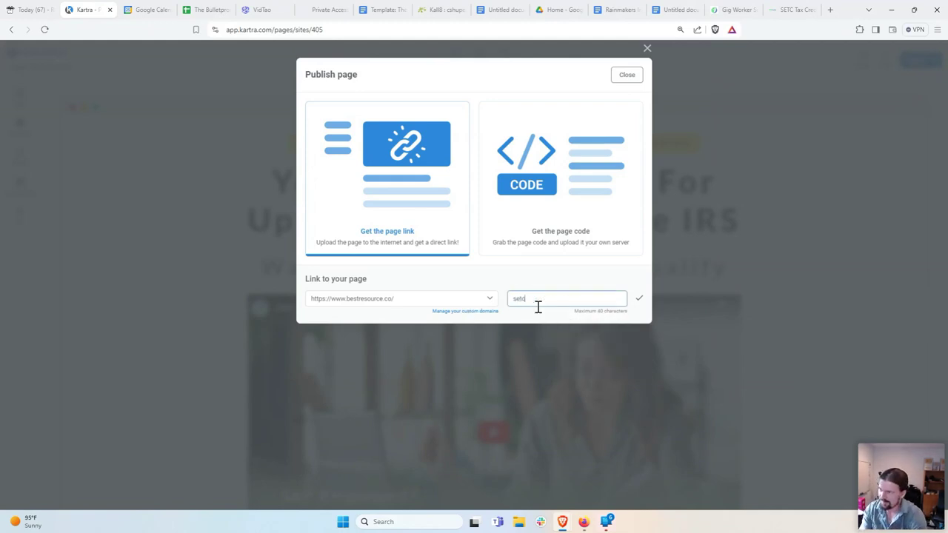
type("-example")
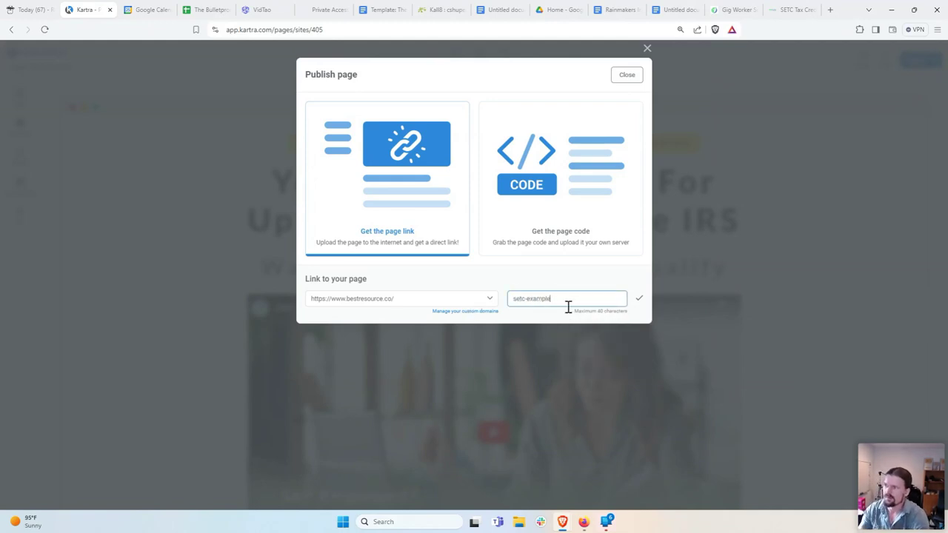
left_click(639, 299)
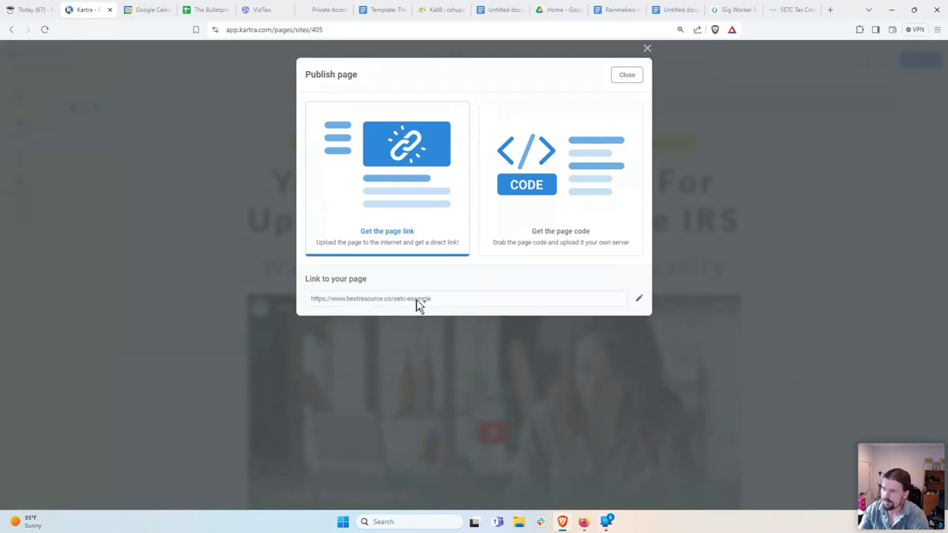
left_click_drag(454, 302, 296, 308)
key("ctrl+c")
right_click(362, 305)
left_click(386, 309)
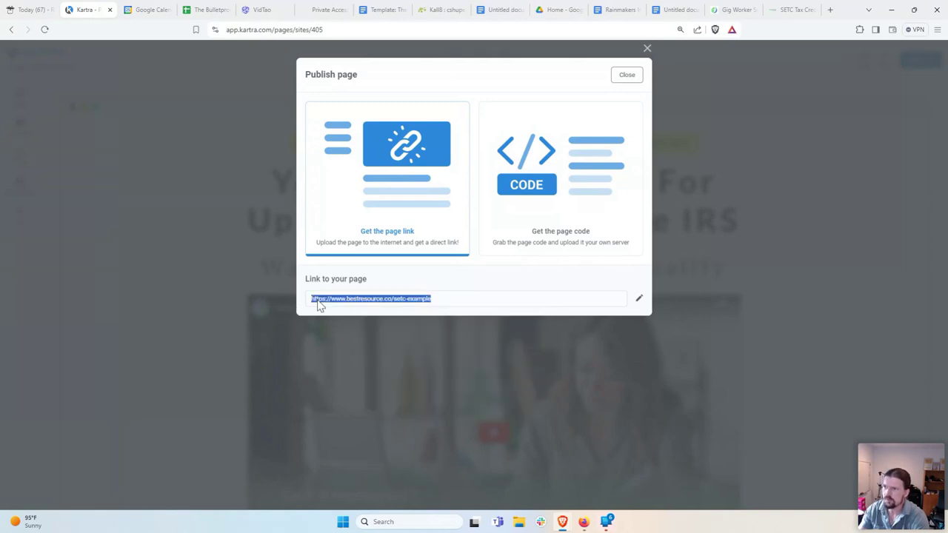
left_click(830, 10)
Step: Load the live bestresource.co/setc-example page in the new tab and scroll through it
right_click(368, 33)
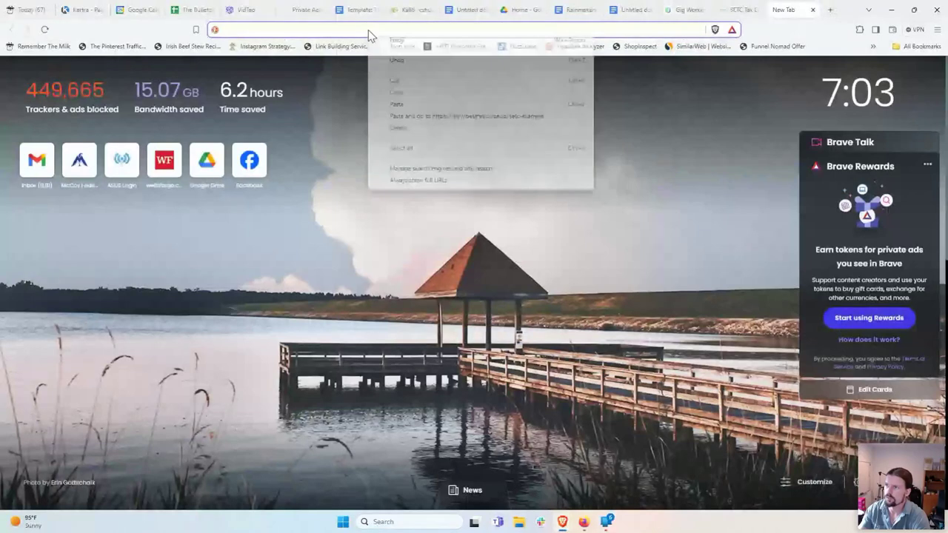
left_click(419, 104)
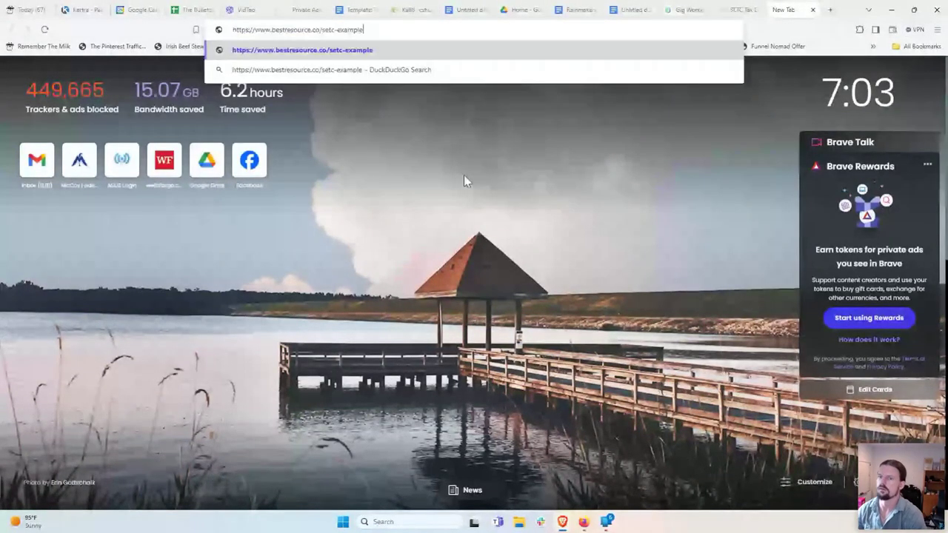
key("Return")
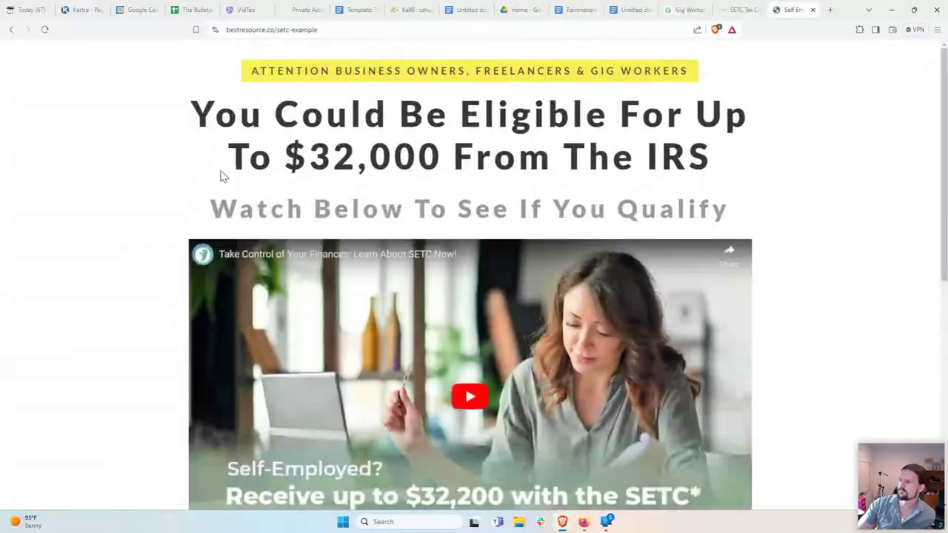
scroll(87, 240, "down", 5)
scroll(86, 241, "up", 5)
scroll(146, 175, "down", 1)
Step: Test the video link, then follow Watch The Video Now to the gigworkersolutions.com SETC page
left_click(475, 305)
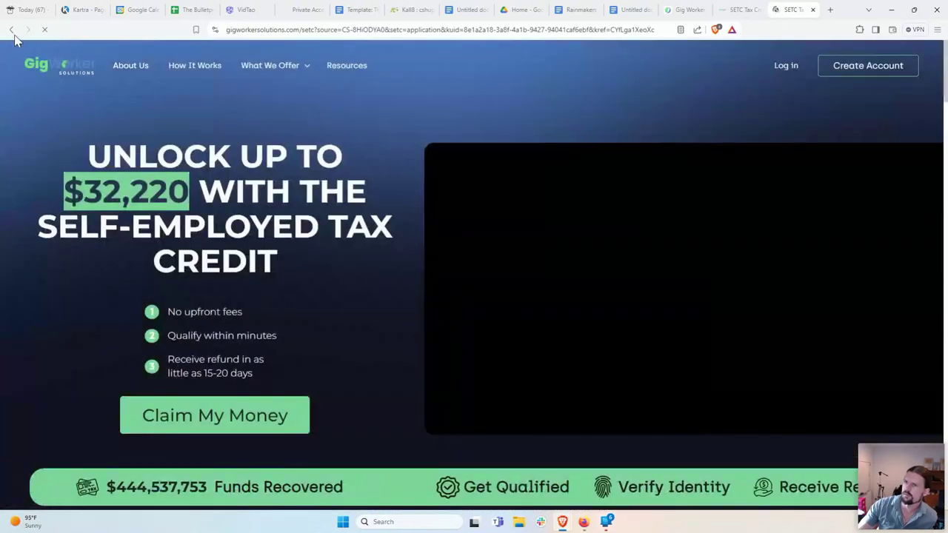
left_click(12, 30)
scroll(87, 272, "down", 1)
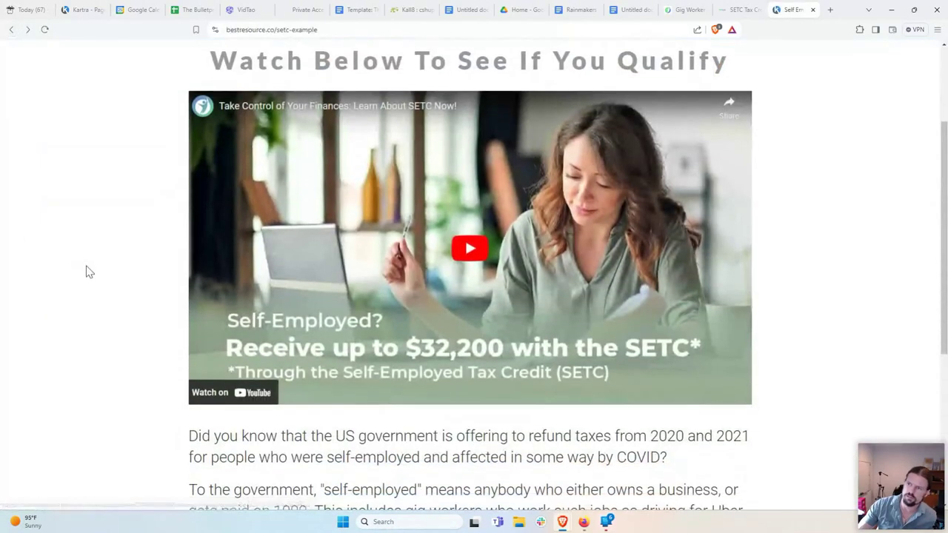
scroll(87, 273, "up", 2)
scroll(146, 207, "down", 1)
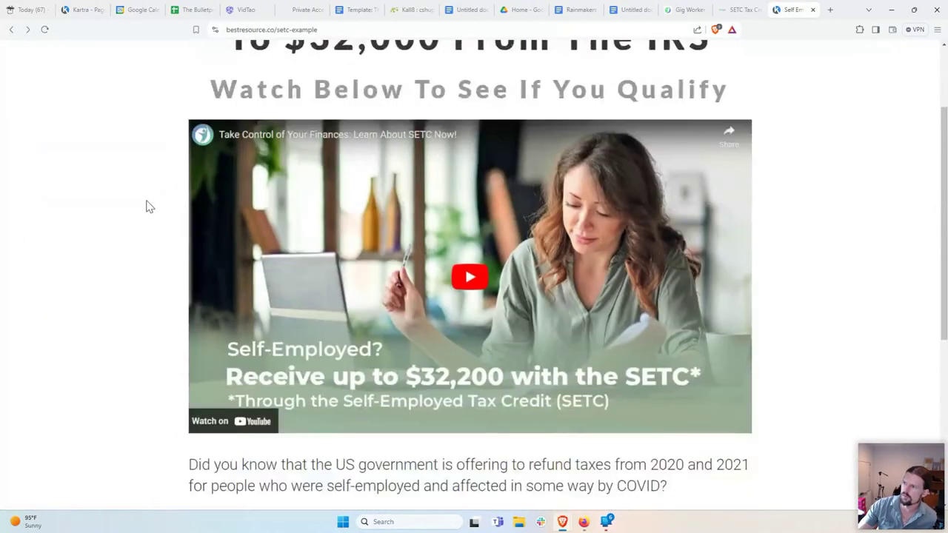
scroll(146, 207, "down", 4)
left_click(423, 391)
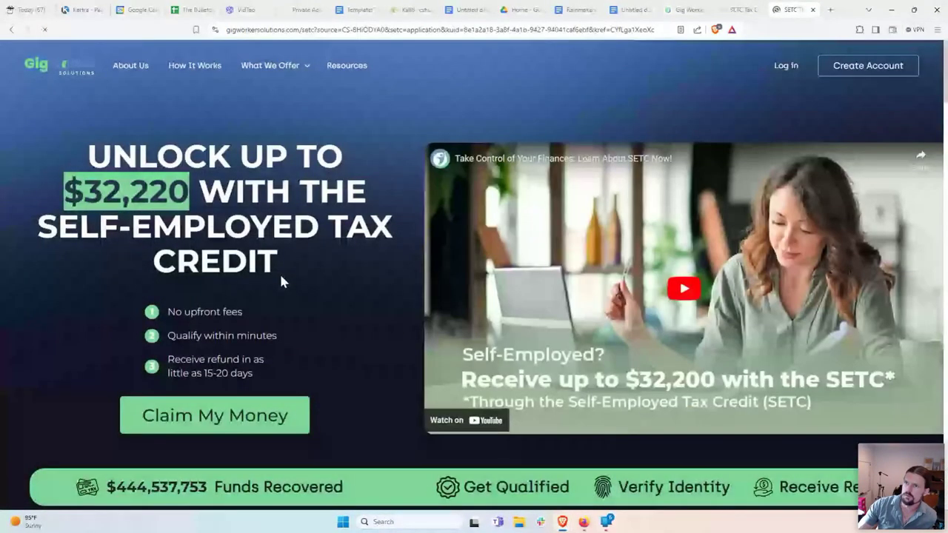
Step: Return to the bestresource.co/setc-example page and scroll through its headline, video and copy
key("alt+Left")
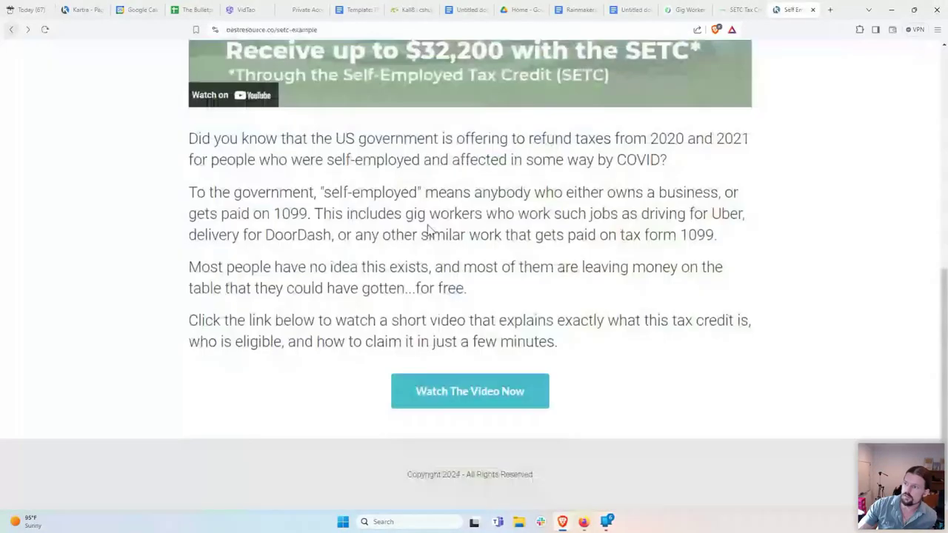
scroll(129, 208, "up", 1)
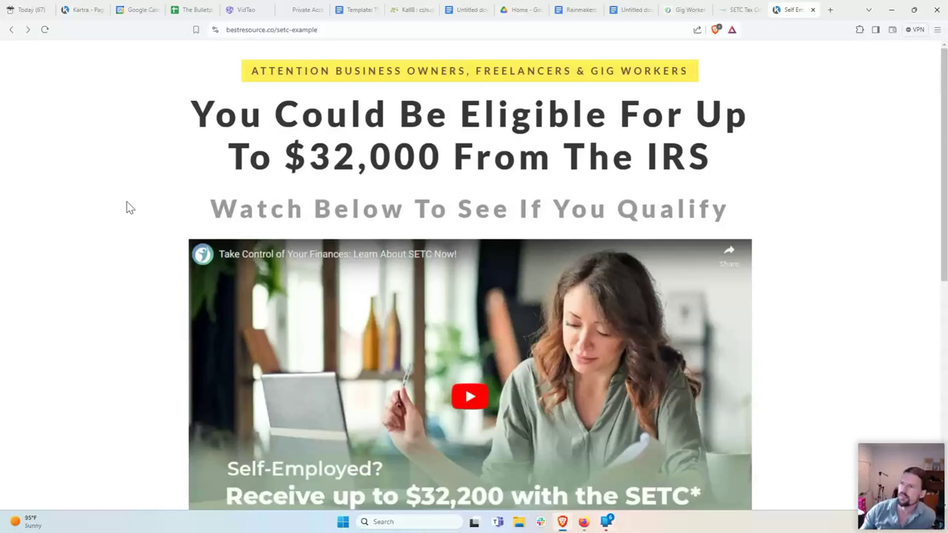
scroll(81, 311, "down", 1)
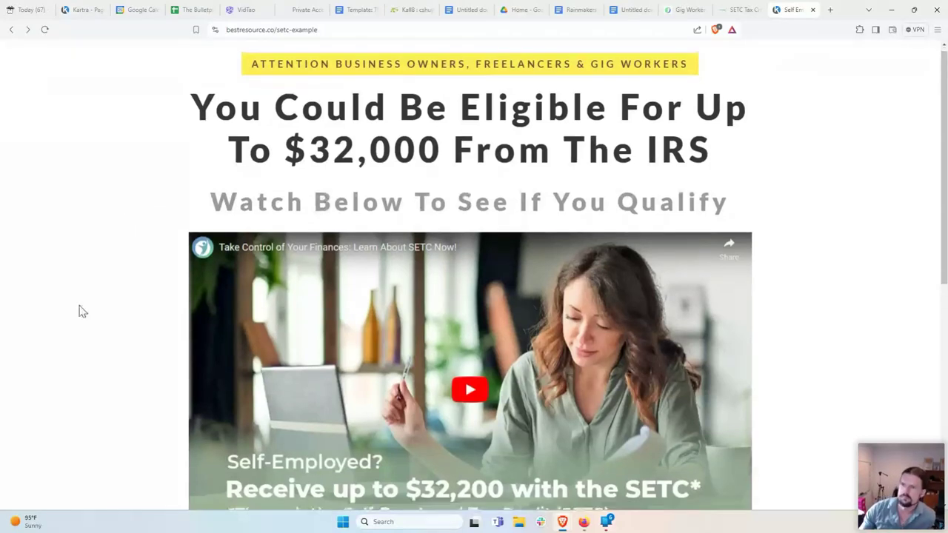
scroll(82, 311, "down", 4)
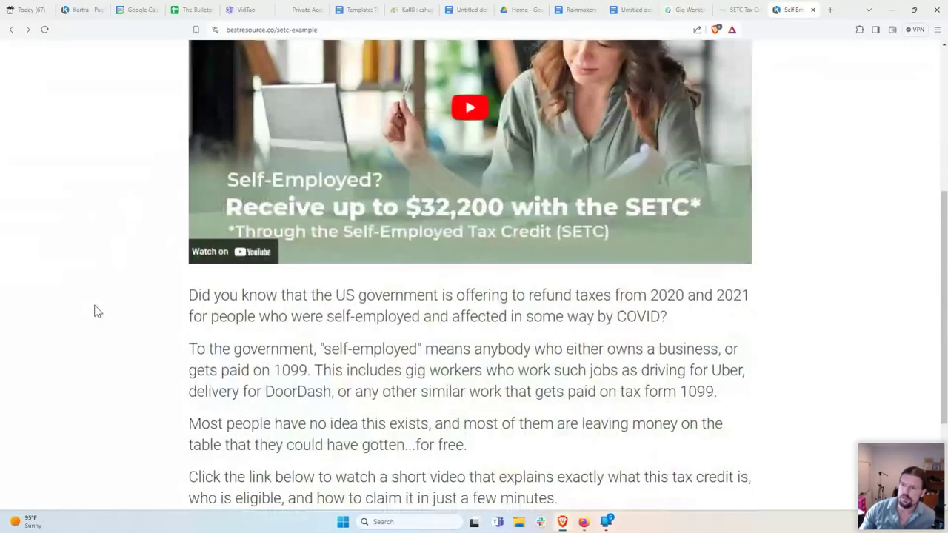
scroll(107, 251, "up", 4)
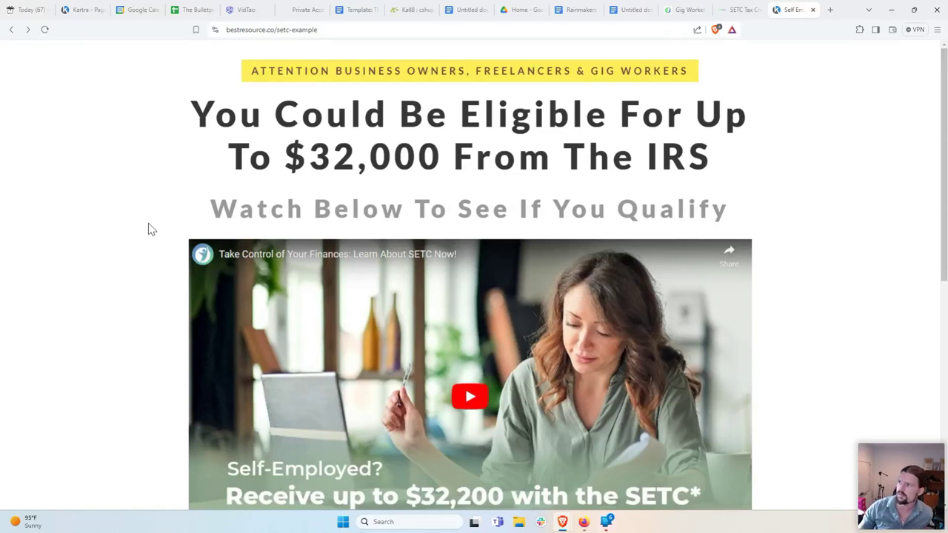
Step: Switch to the Self Employed Tax Credit notes document and place the cursor at its title line
left_click(629, 11)
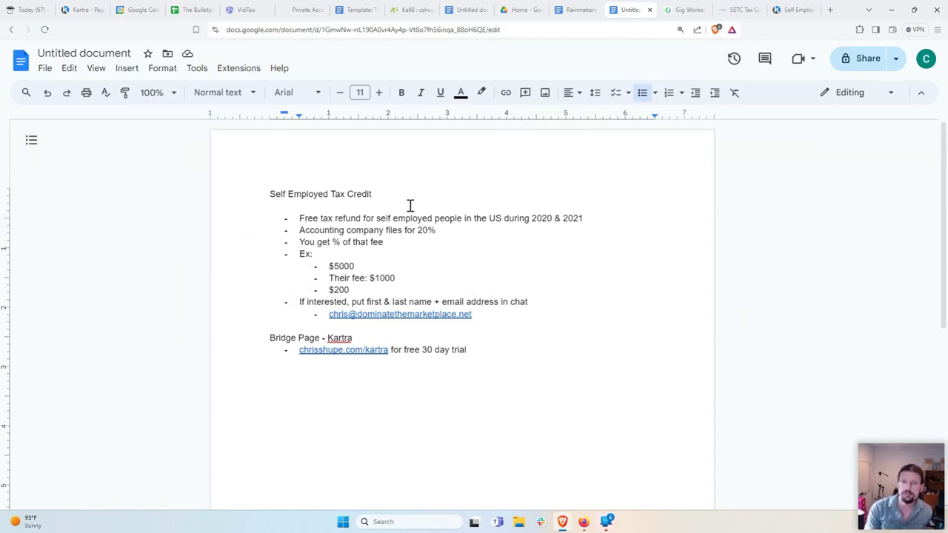
left_click(405, 195)
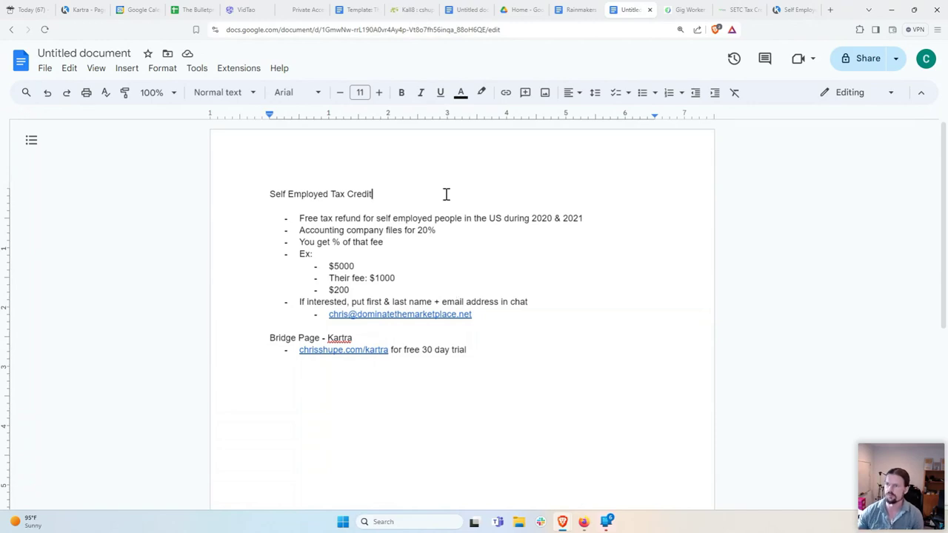
left_click_drag(364, 302, 499, 303)
left_click(536, 304)
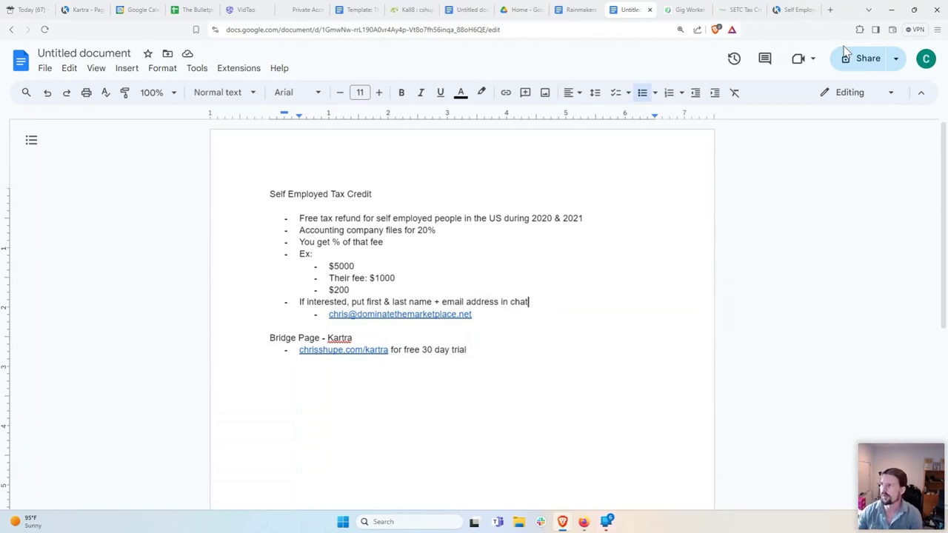
left_click(791, 12)
Step: Check the live page's headline and body copy at bestresource.co/setc-example by briefly highlighting each
scroll(400, 231, "down", 1)
scroll(399, 231, "up", 1)
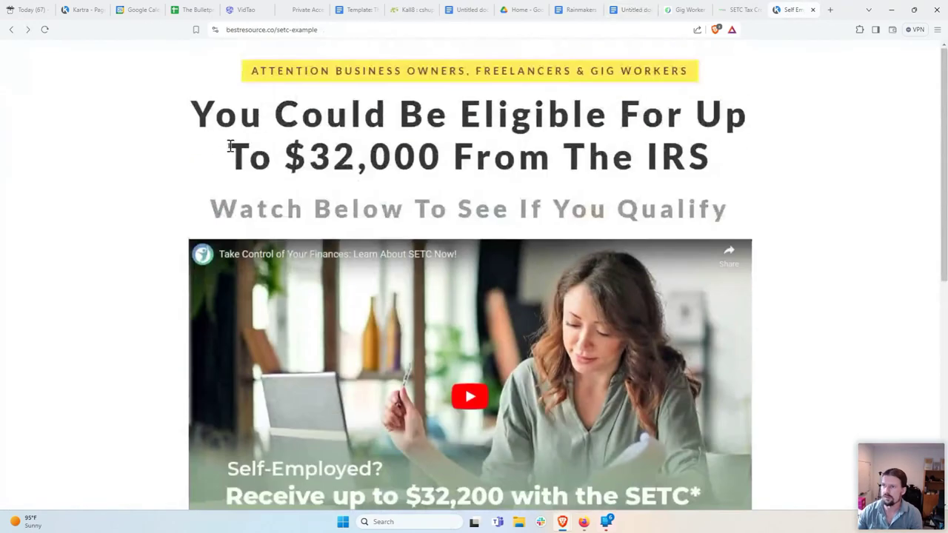
left_click_drag(194, 106, 765, 159)
left_click(727, 170)
scroll(341, 326, "down", 4)
scroll(342, 326, "down", 2)
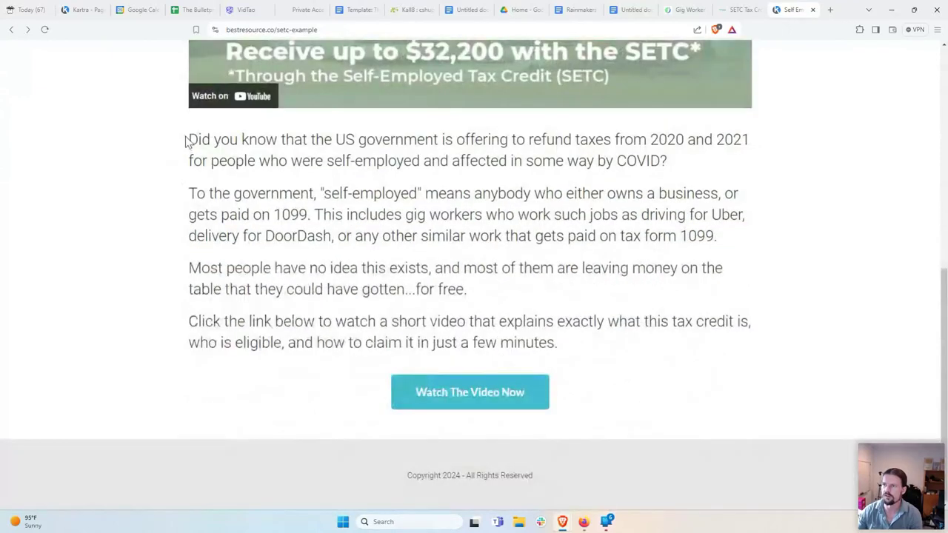
left_click_drag(186, 140, 681, 349)
left_click(603, 349)
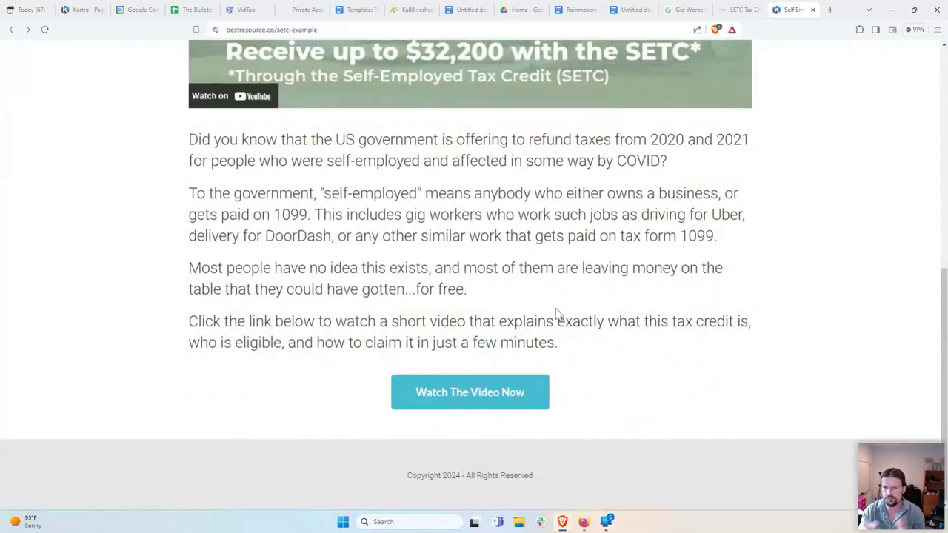
Step: Highlight the four body paragraphs, then scroll back up to the headline and video
left_click_drag(566, 348, 191, 133)
scroll(306, 147, "up", 5)
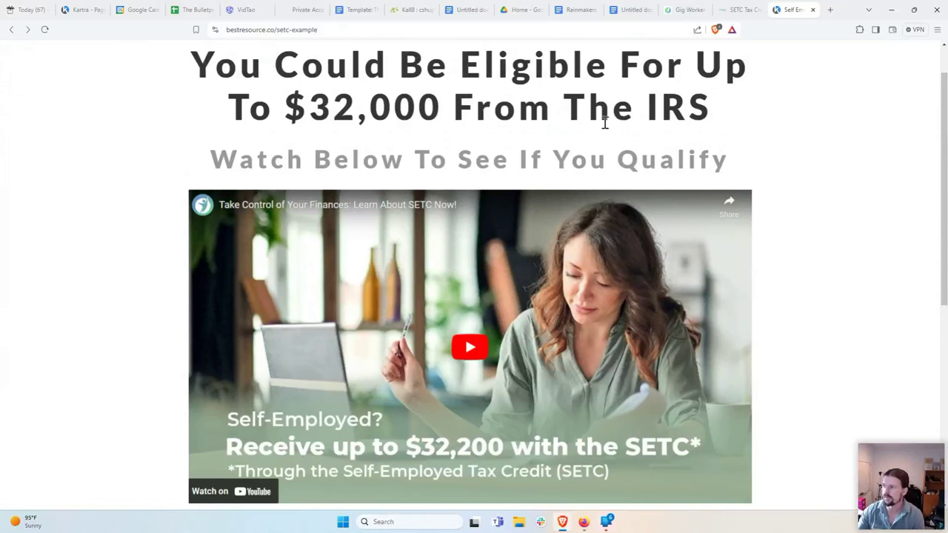
scroll(374, 299, "down", 3)
scroll(374, 300, "up", 3)
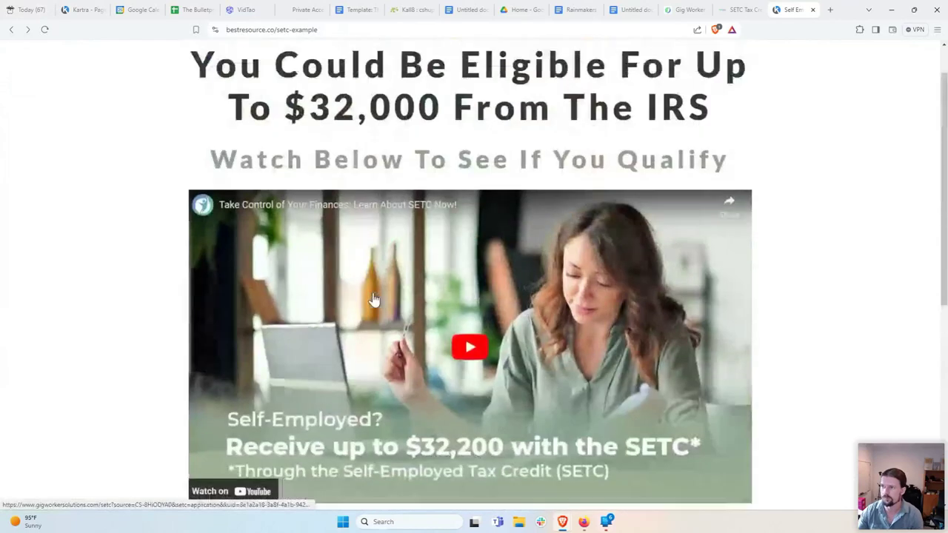
scroll(374, 299, "up", 1)
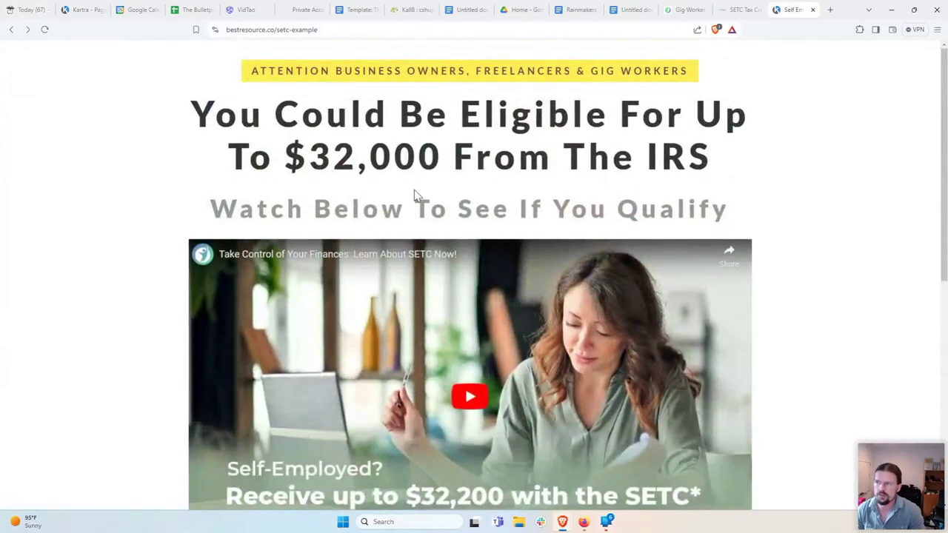